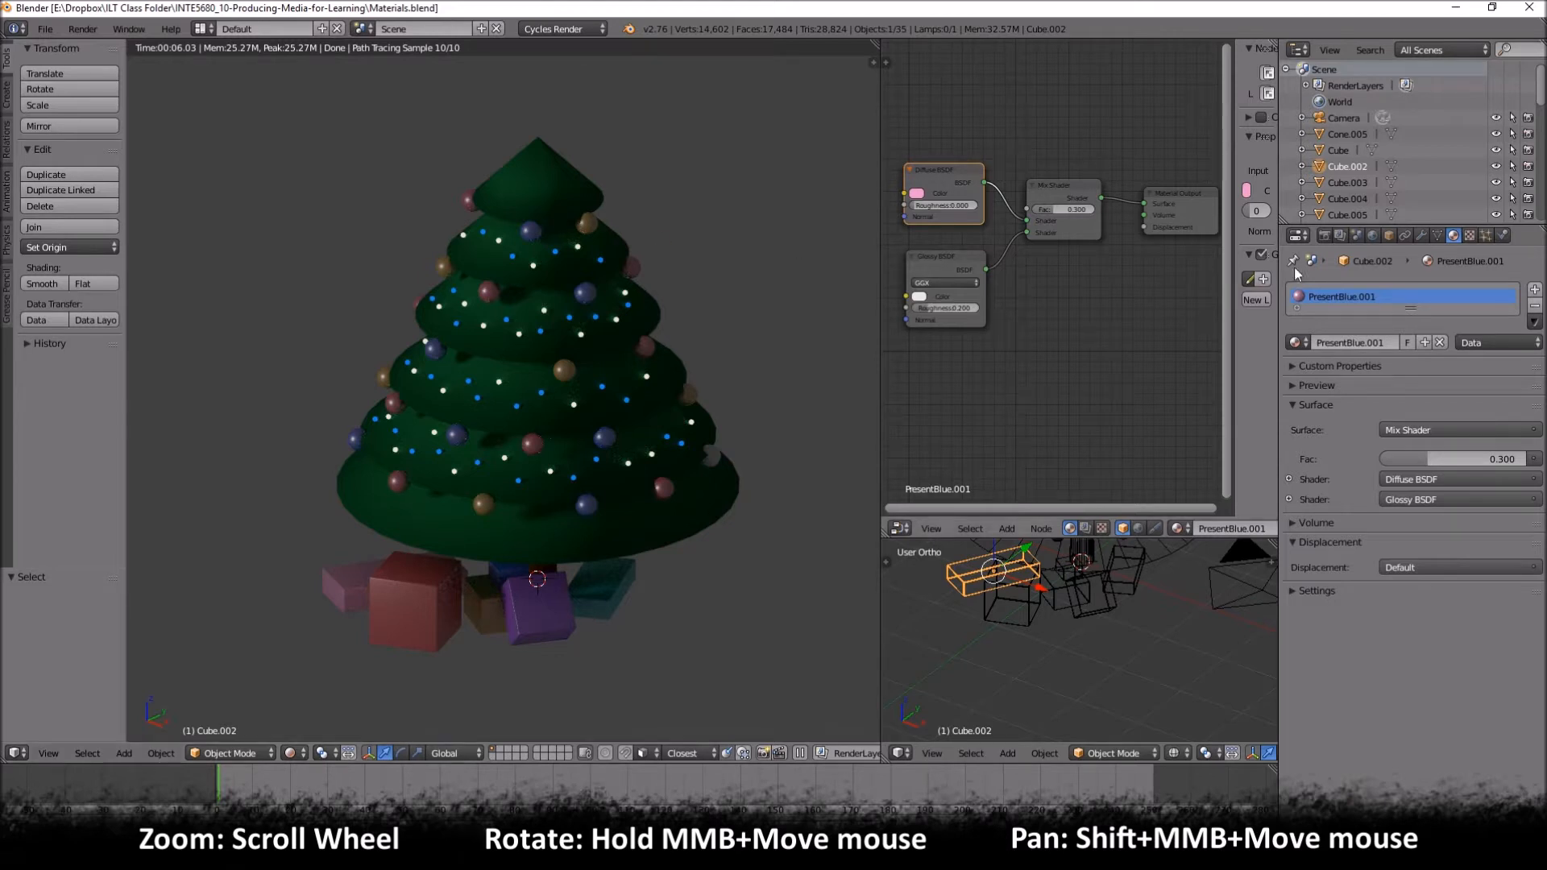
Step: Show the scene's render settings, keep the feature set on Supported, and expand the Sampling section
left_click(1325, 236)
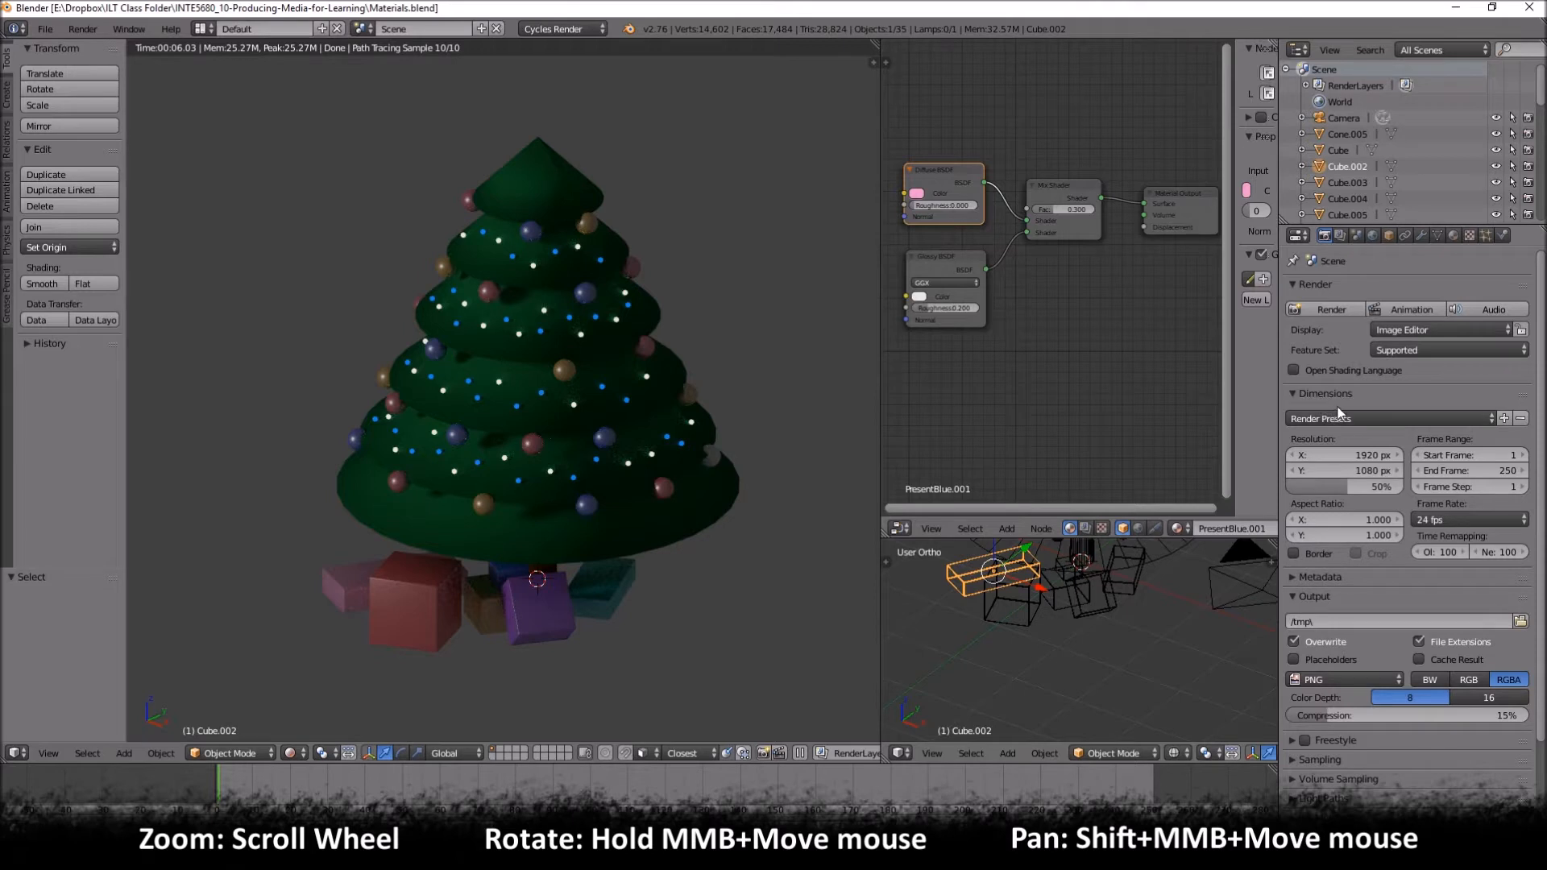
left_click(1408, 352)
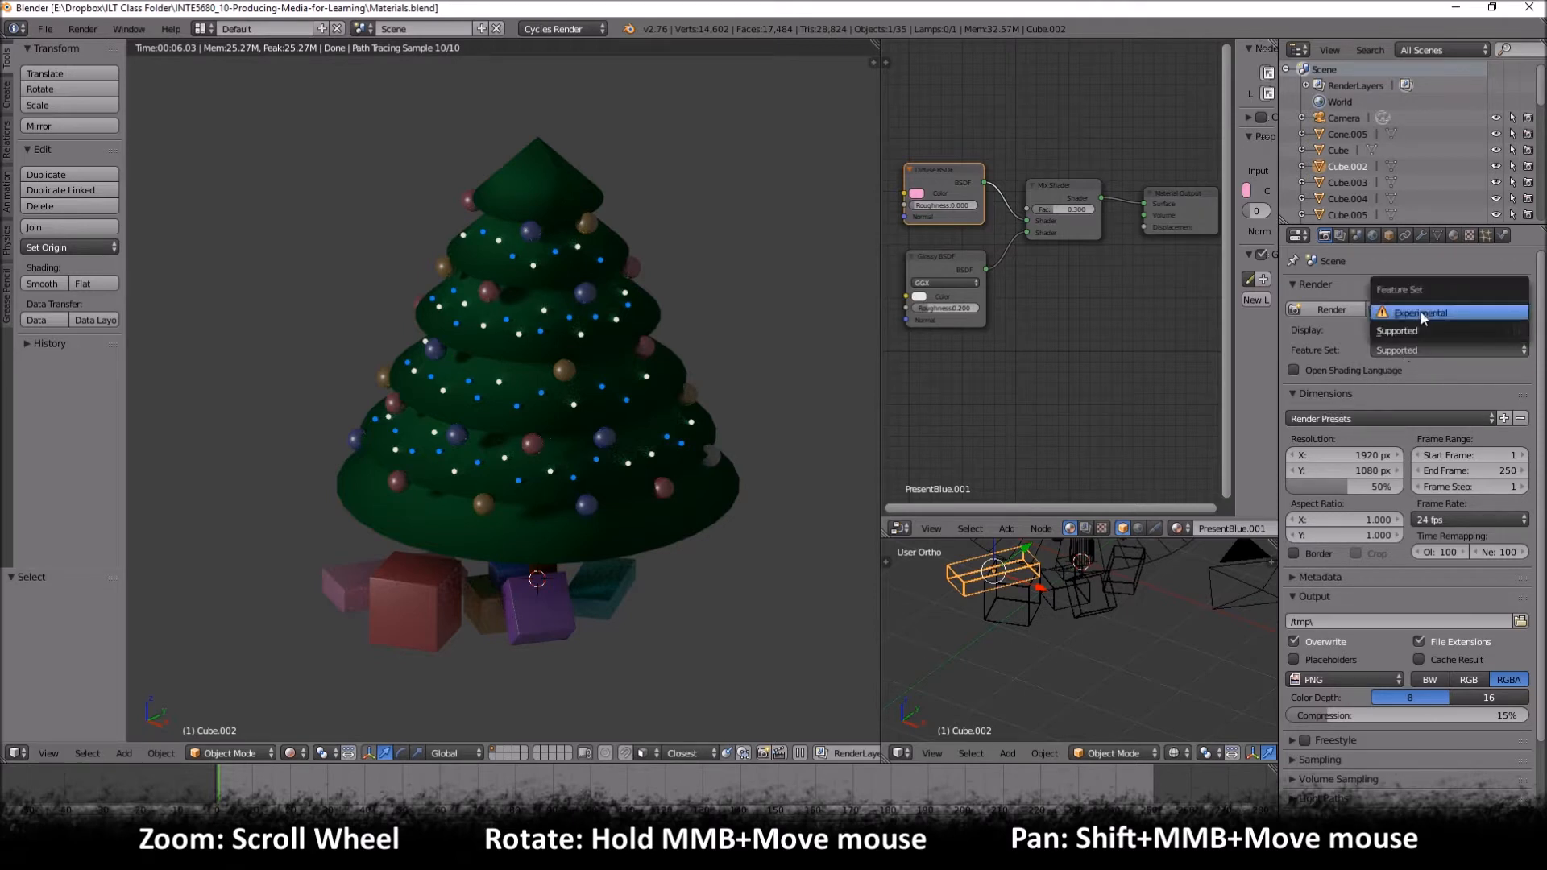
left_click(1397, 331)
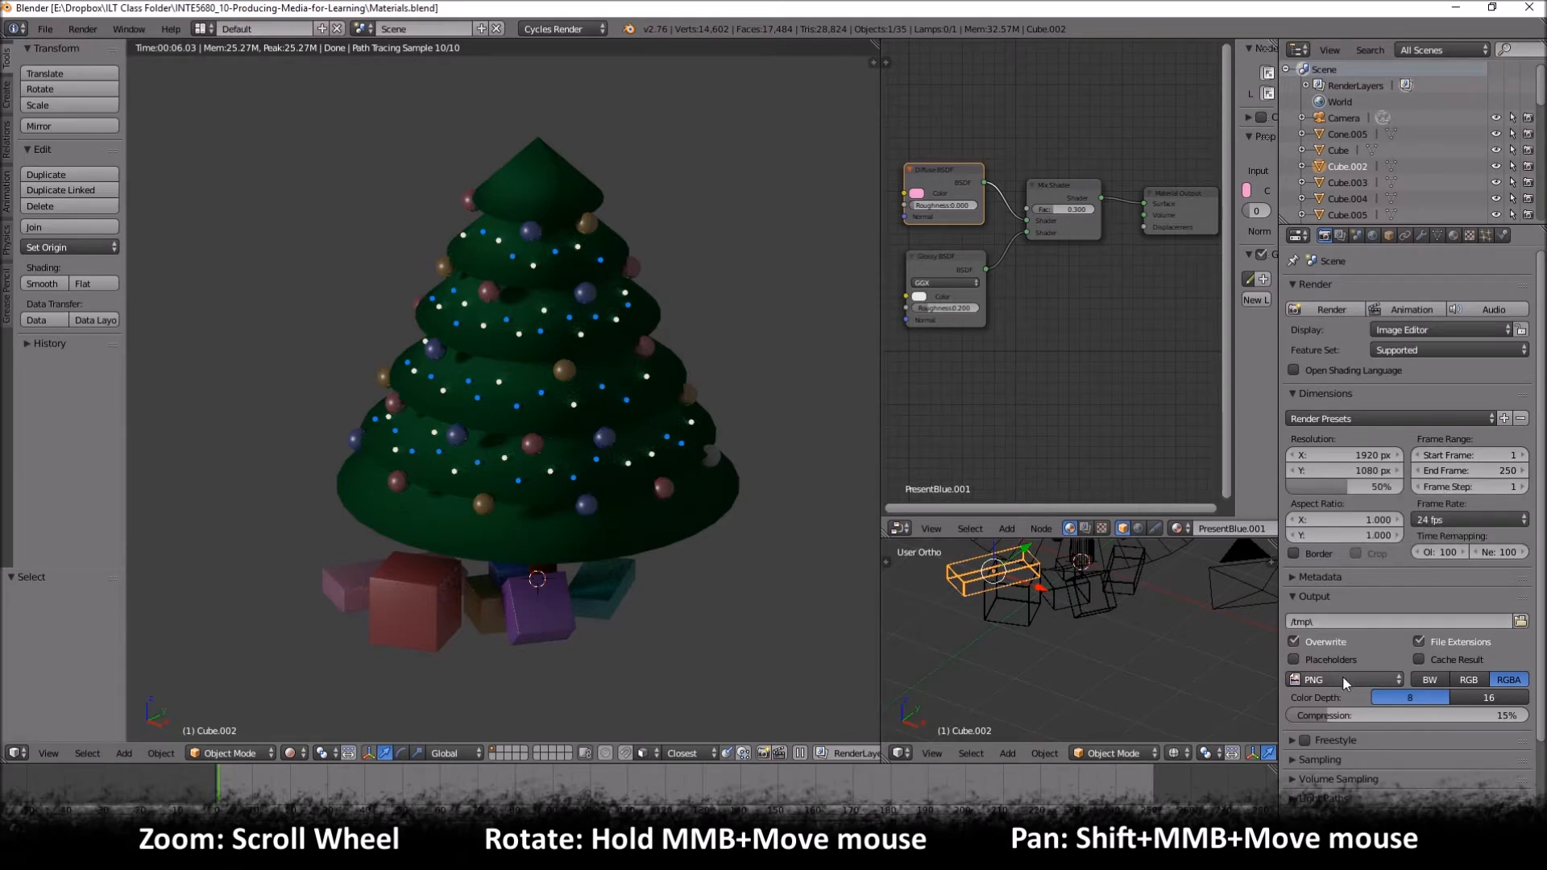
scroll(1360, 709, "down", 4)
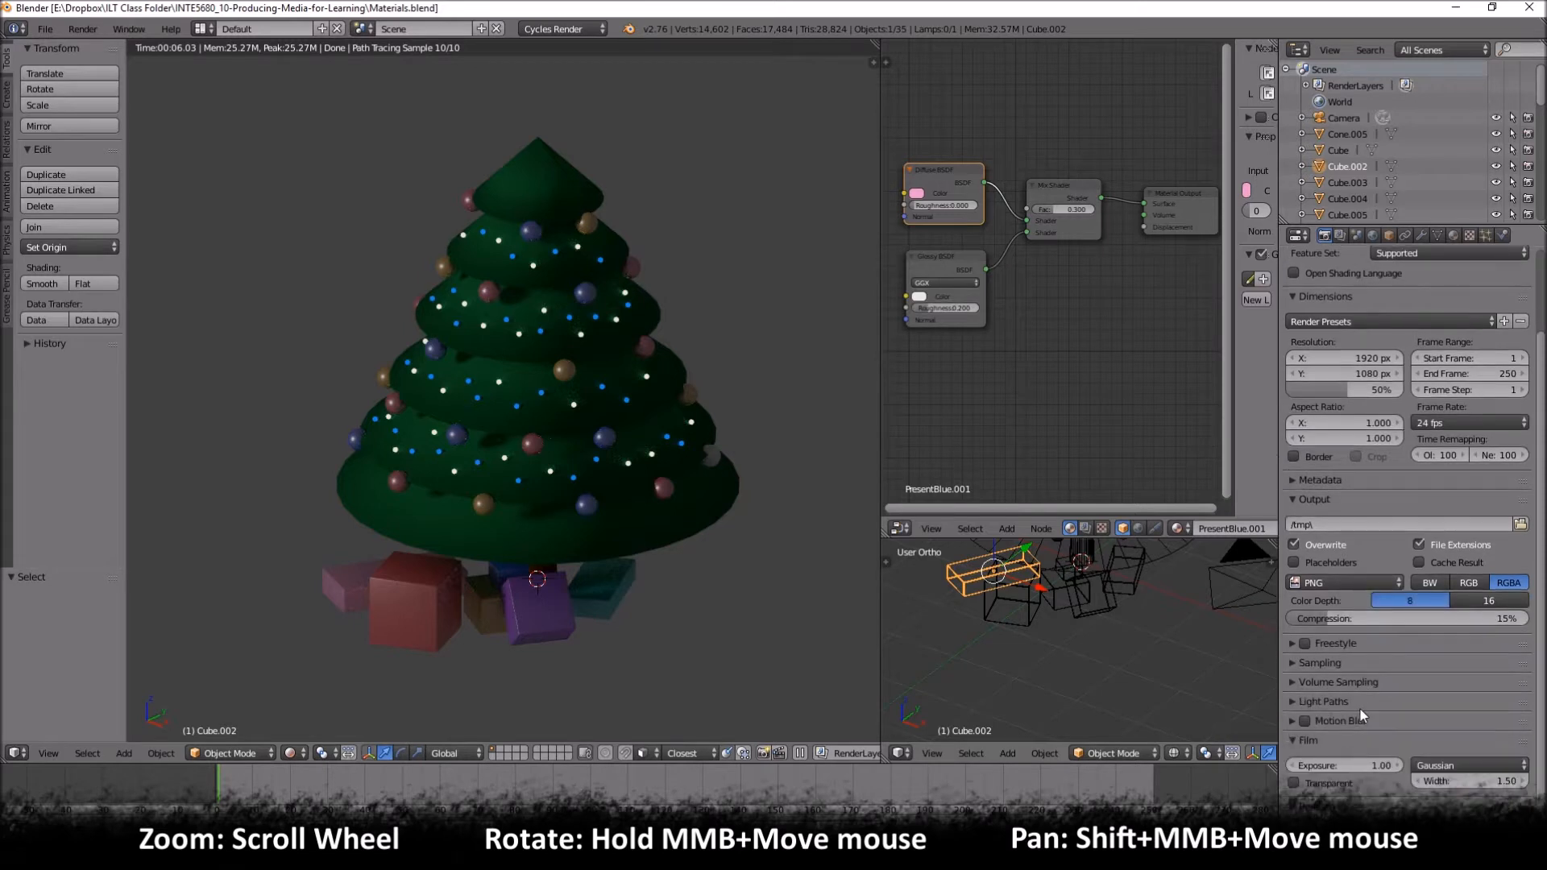
left_click(1322, 646)
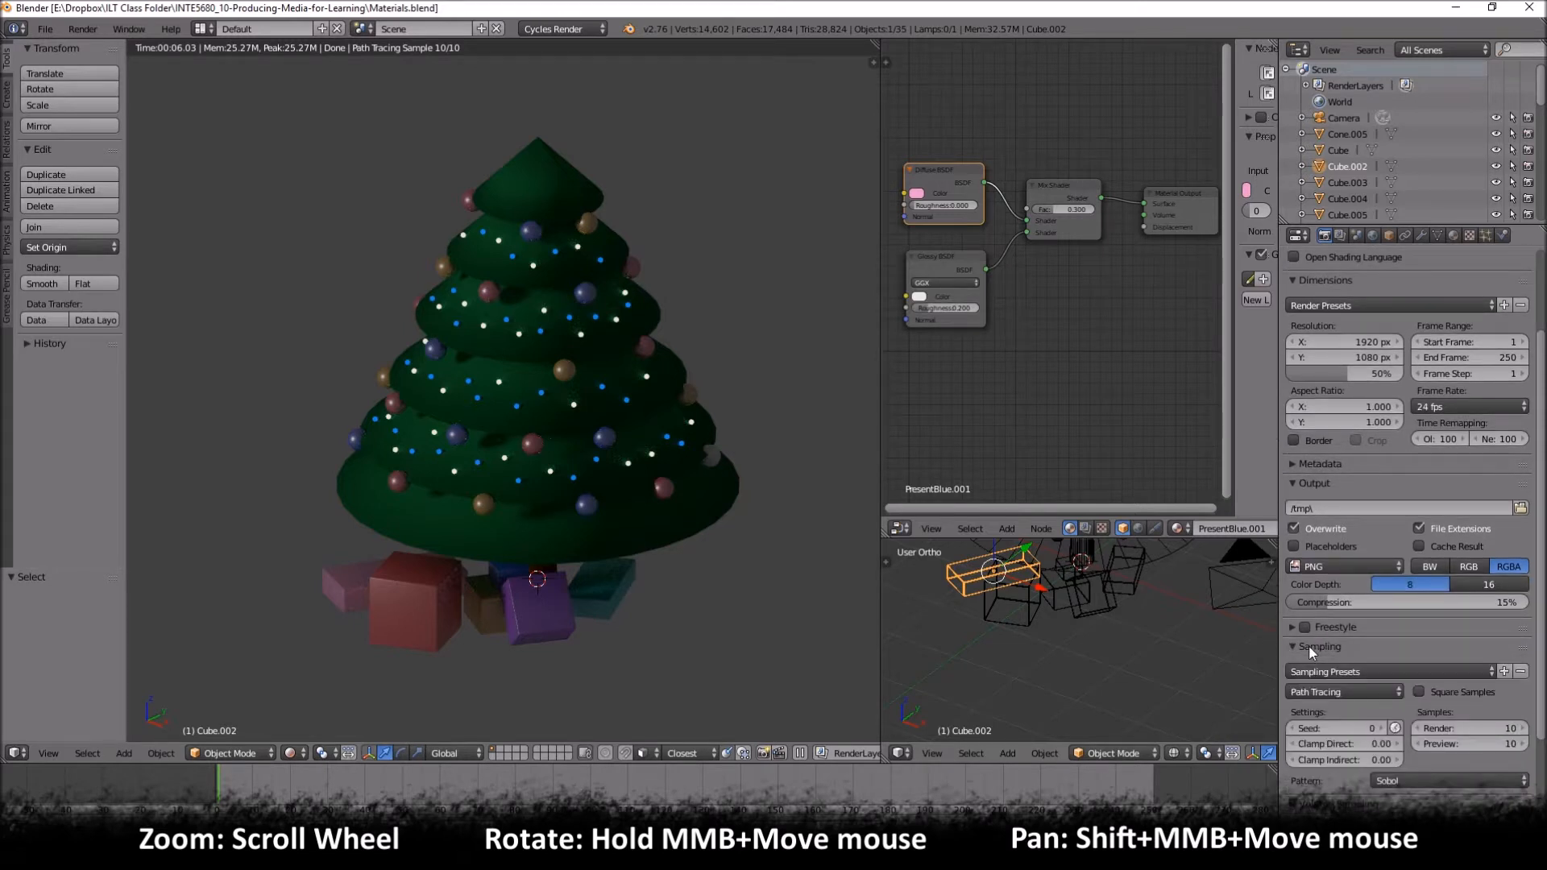
scroll(1328, 645, "down", 1)
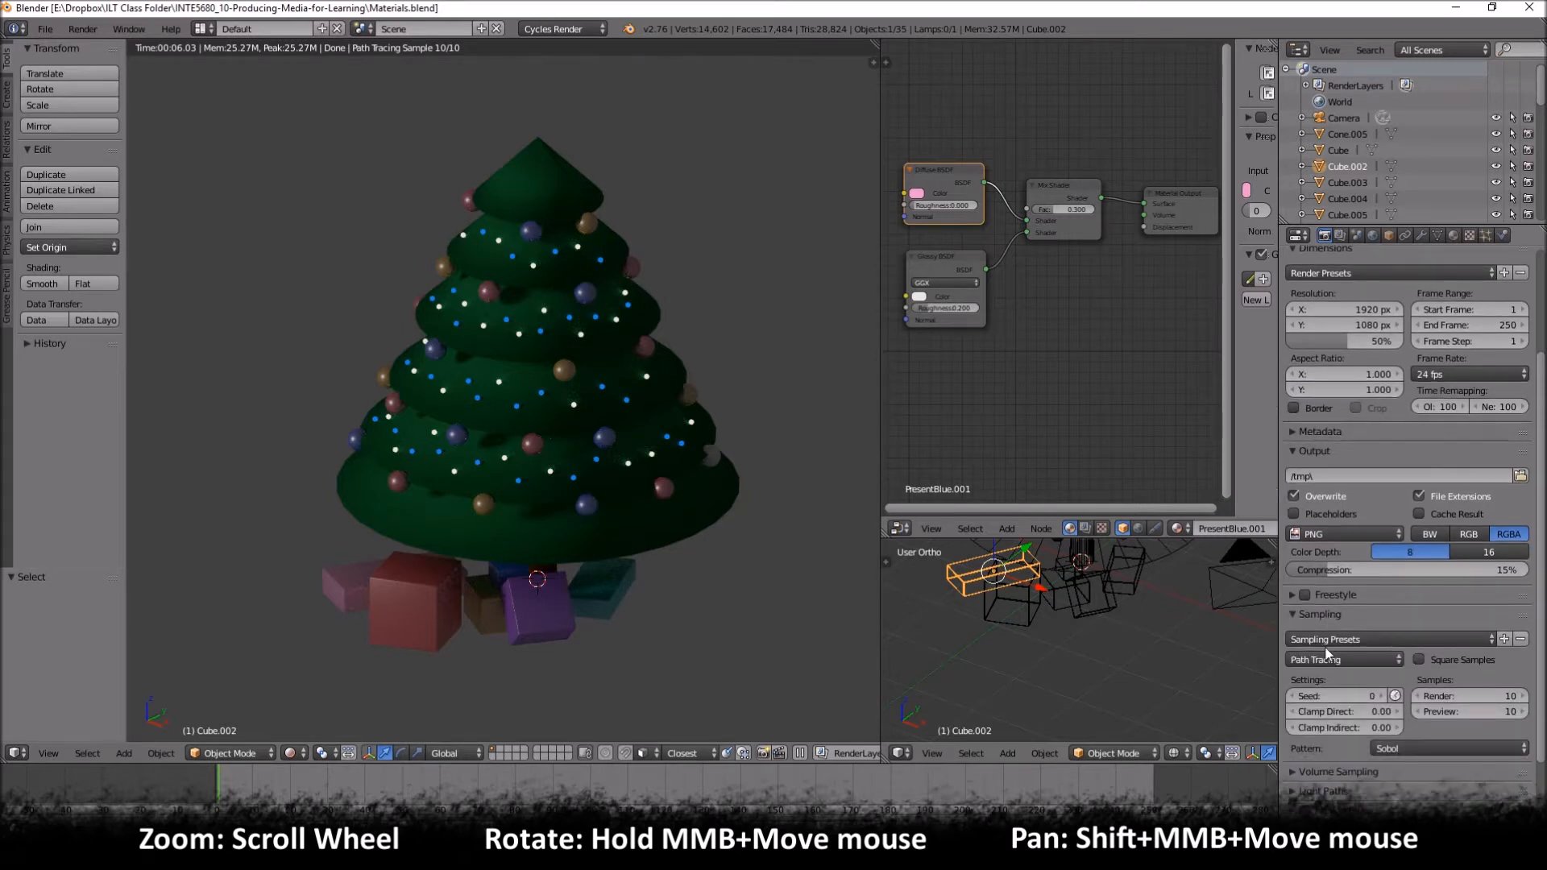
Step: Widen the rendered 3D view of the Christmas tree by shrinking the node editor beside it
scroll(1323, 636, "up", 4)
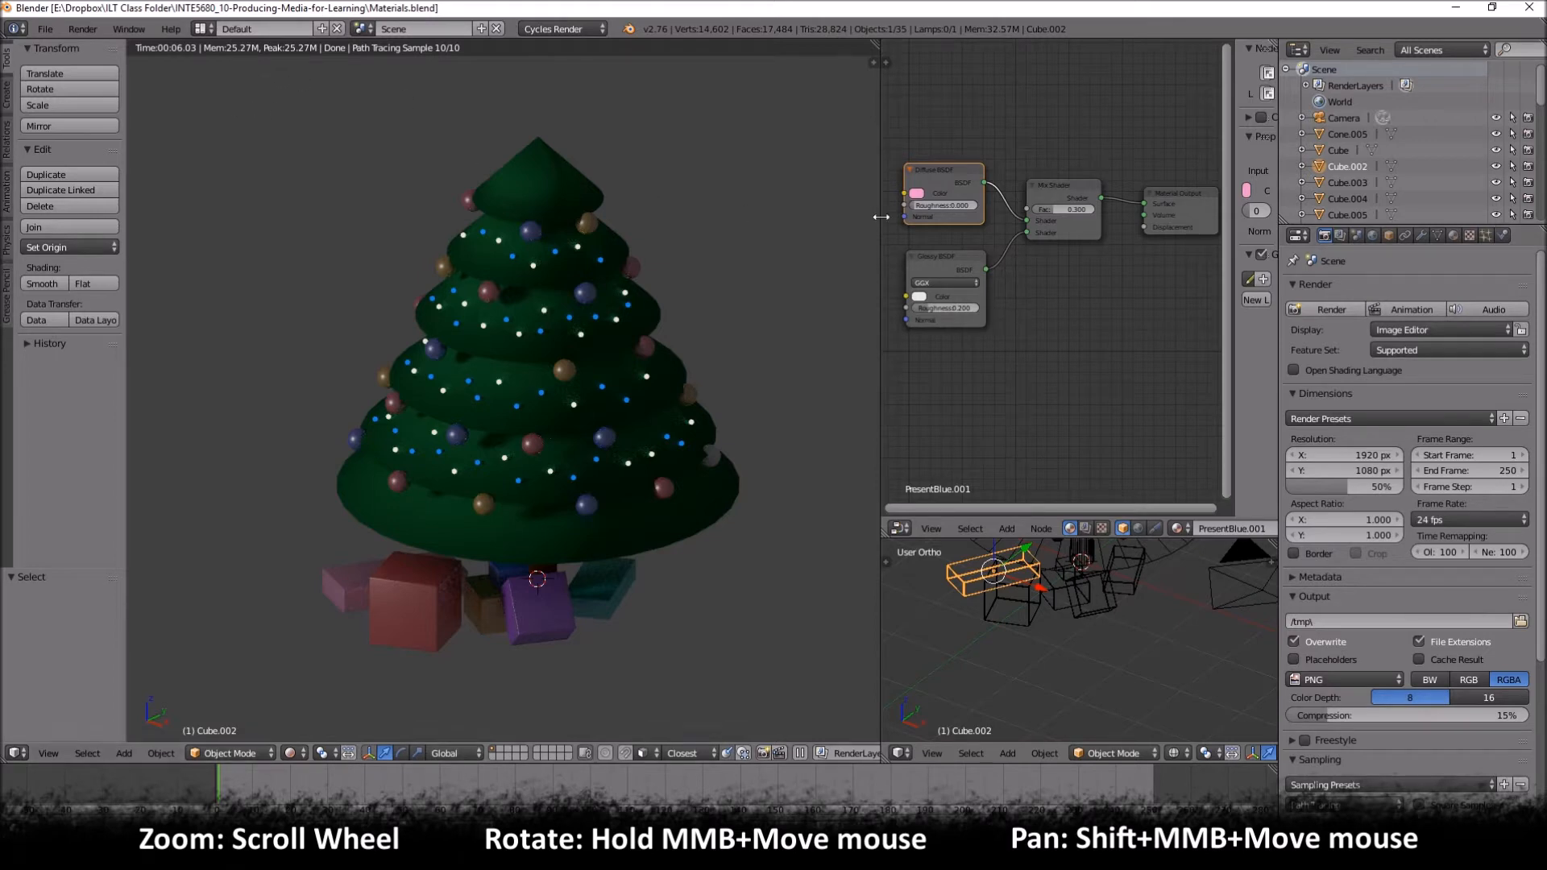
left_click_drag(882, 216, 1057, 207)
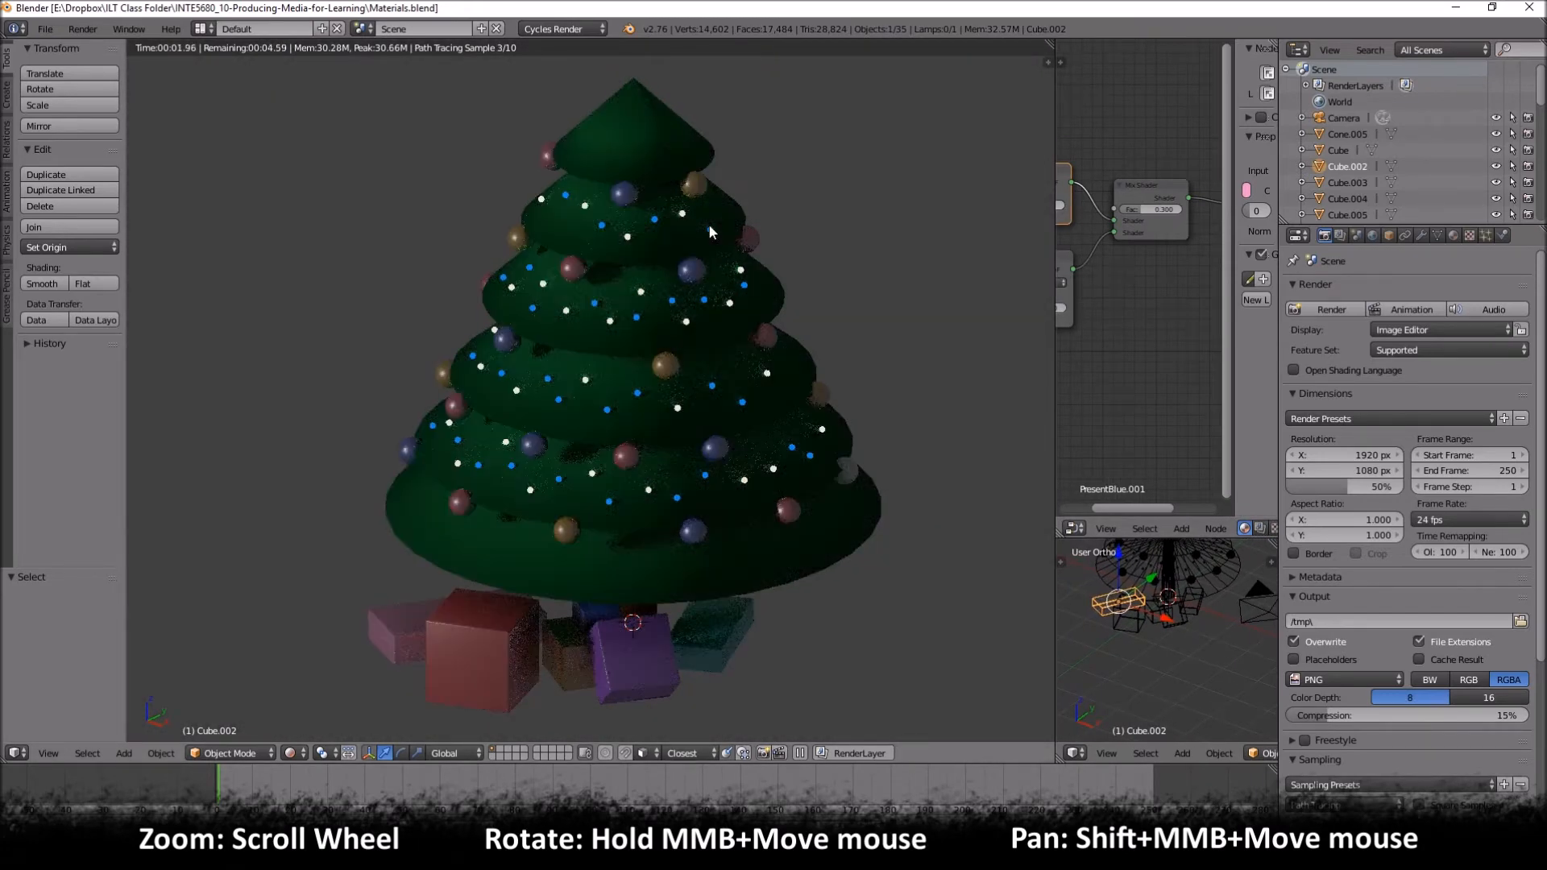
Step: Open the user preferences and look through the Interface, Editing and Input settings
left_click(46, 30)
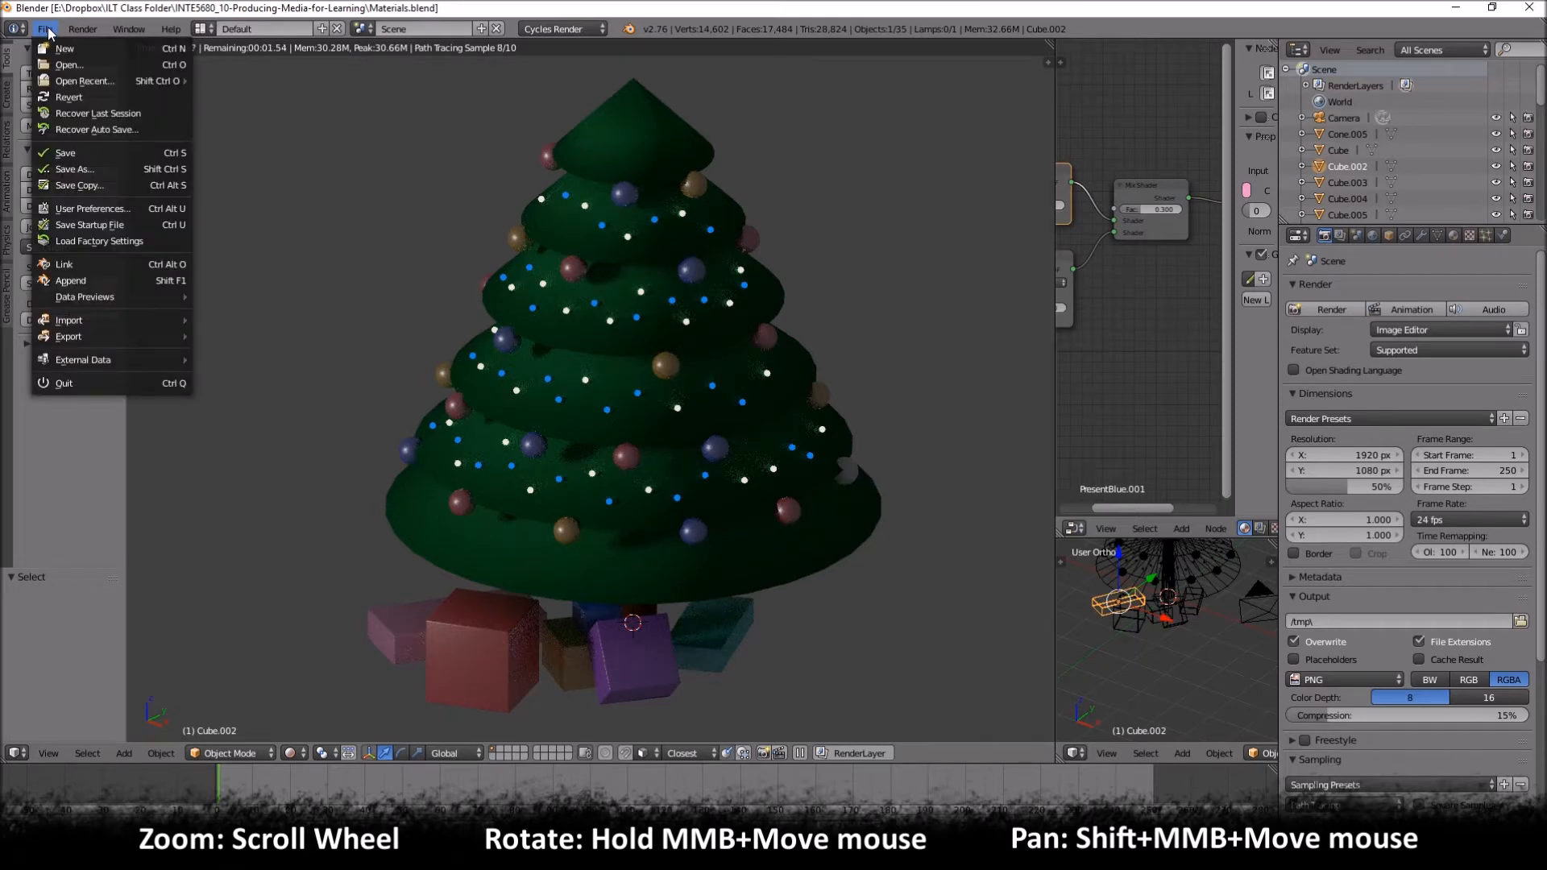
left_click(87, 210)
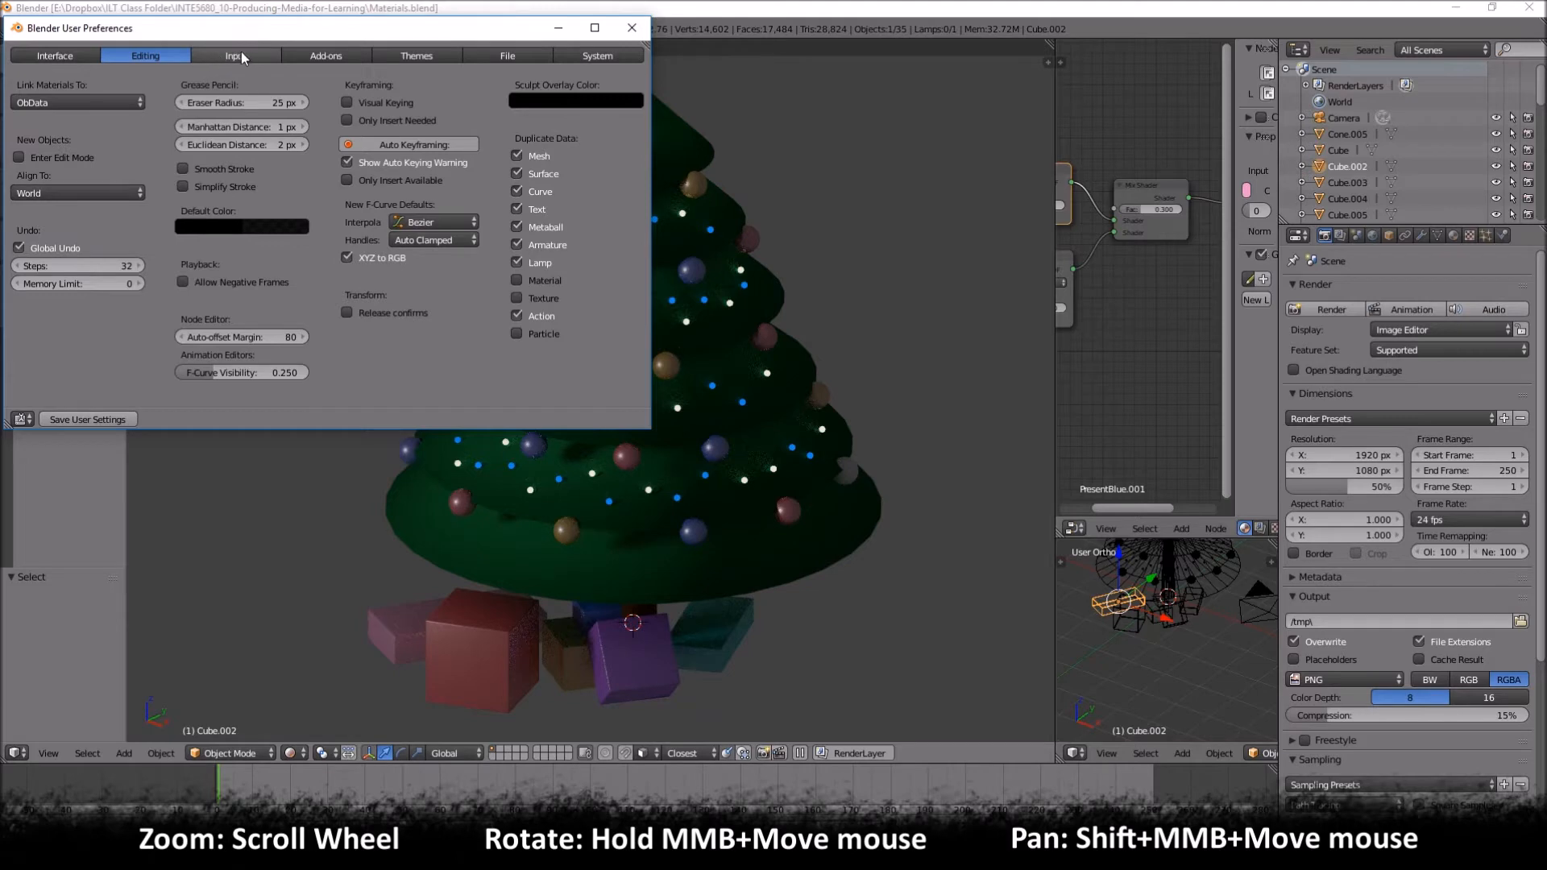
left_click(50, 57)
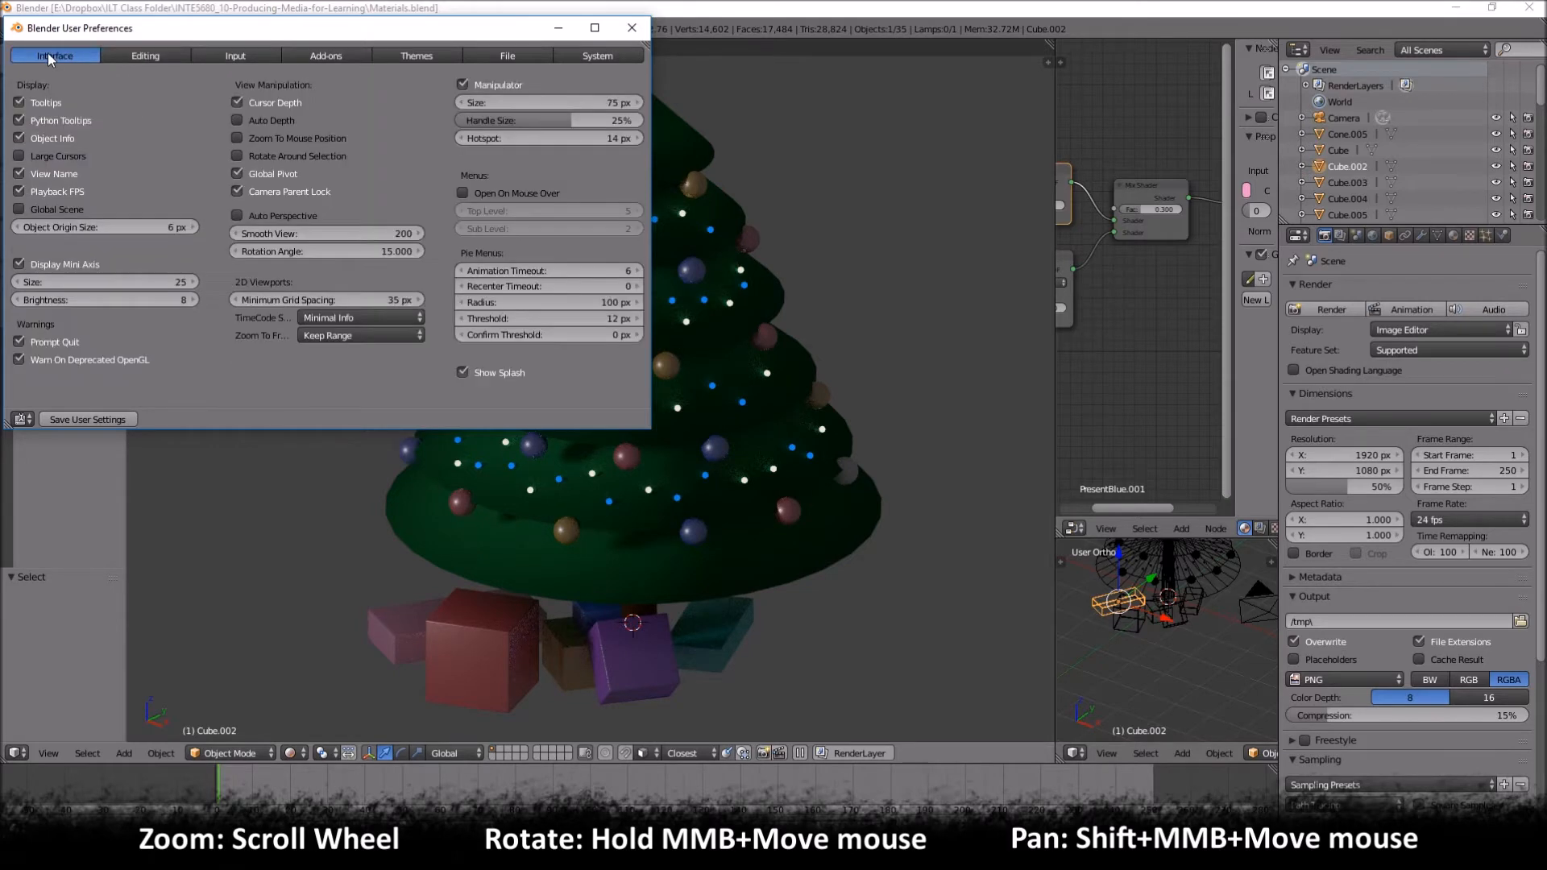
left_click(145, 55)
left_click(234, 56)
left_click(63, 58)
left_click(133, 53)
left_click(228, 58)
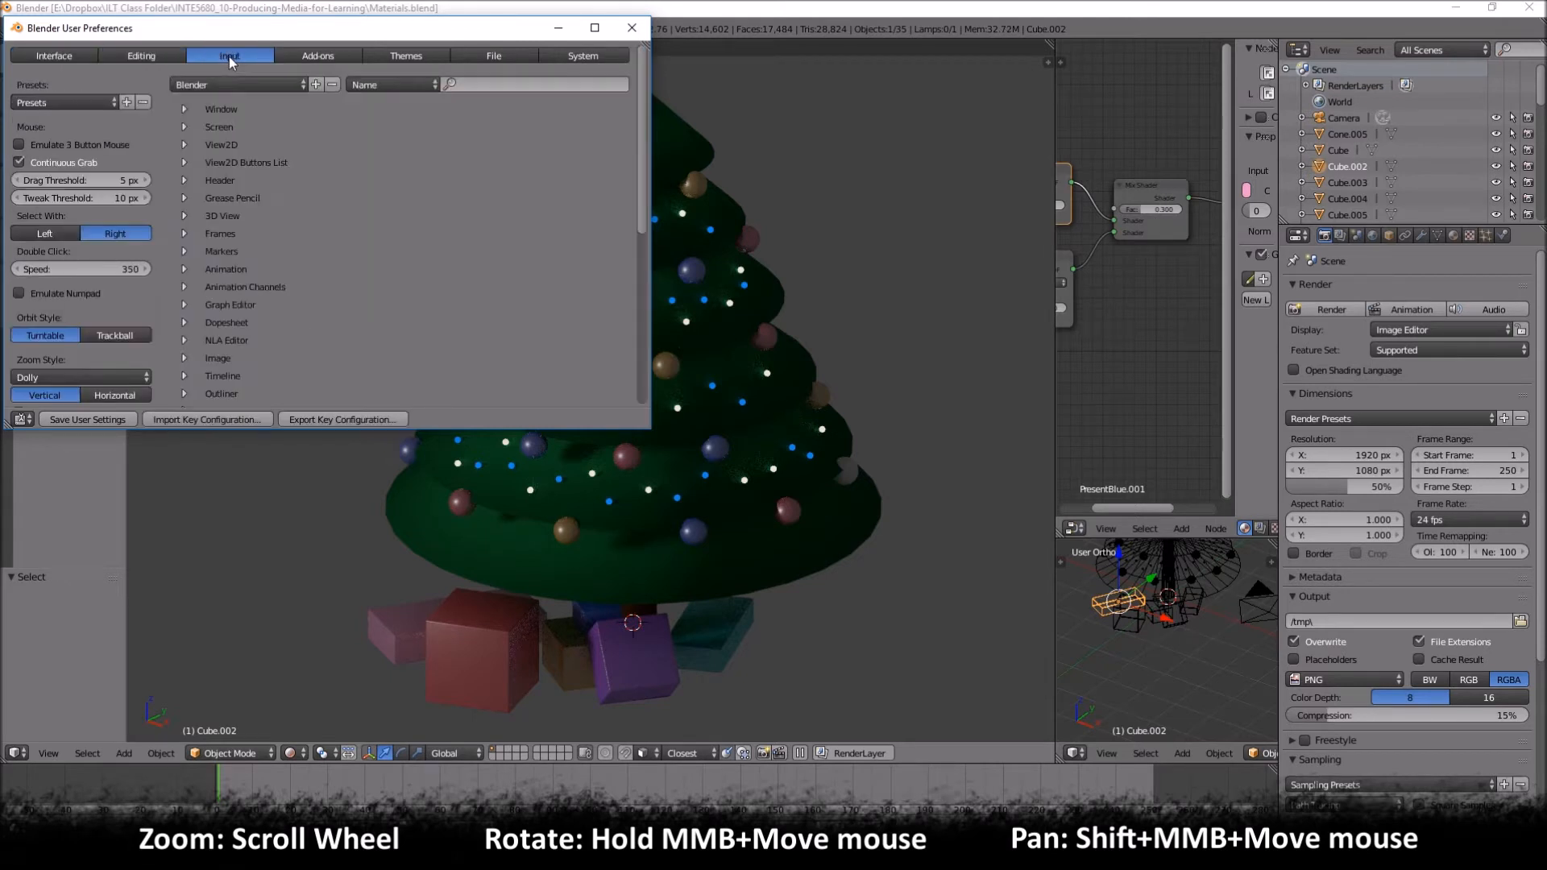
Step: Look through the available add-ons and filter them to the Add Mesh category
left_click(325, 54)
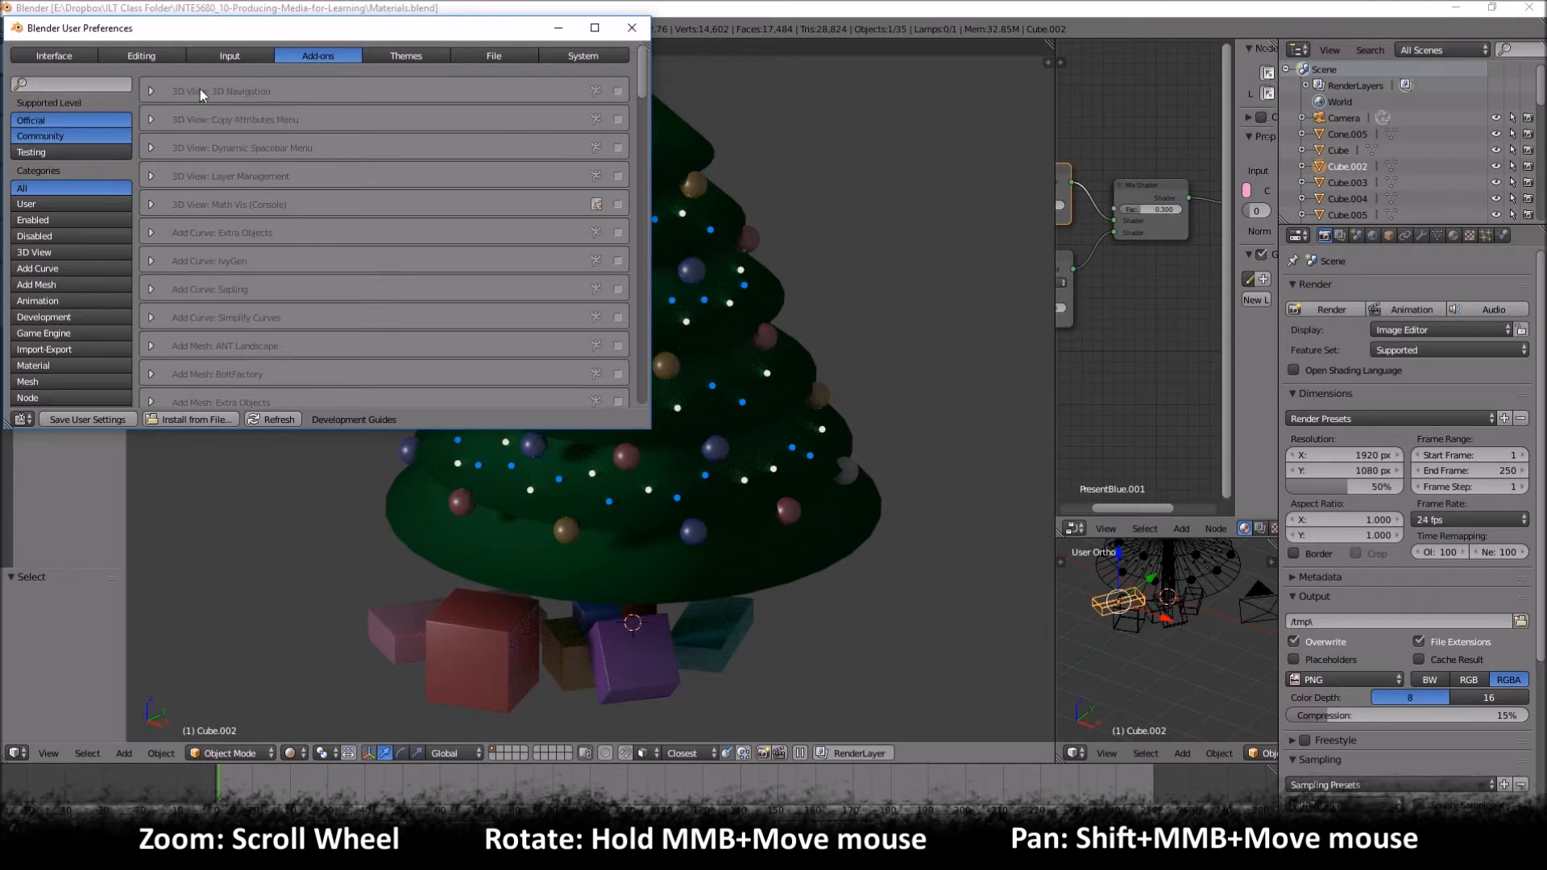
scroll(183, 209, "down", 4)
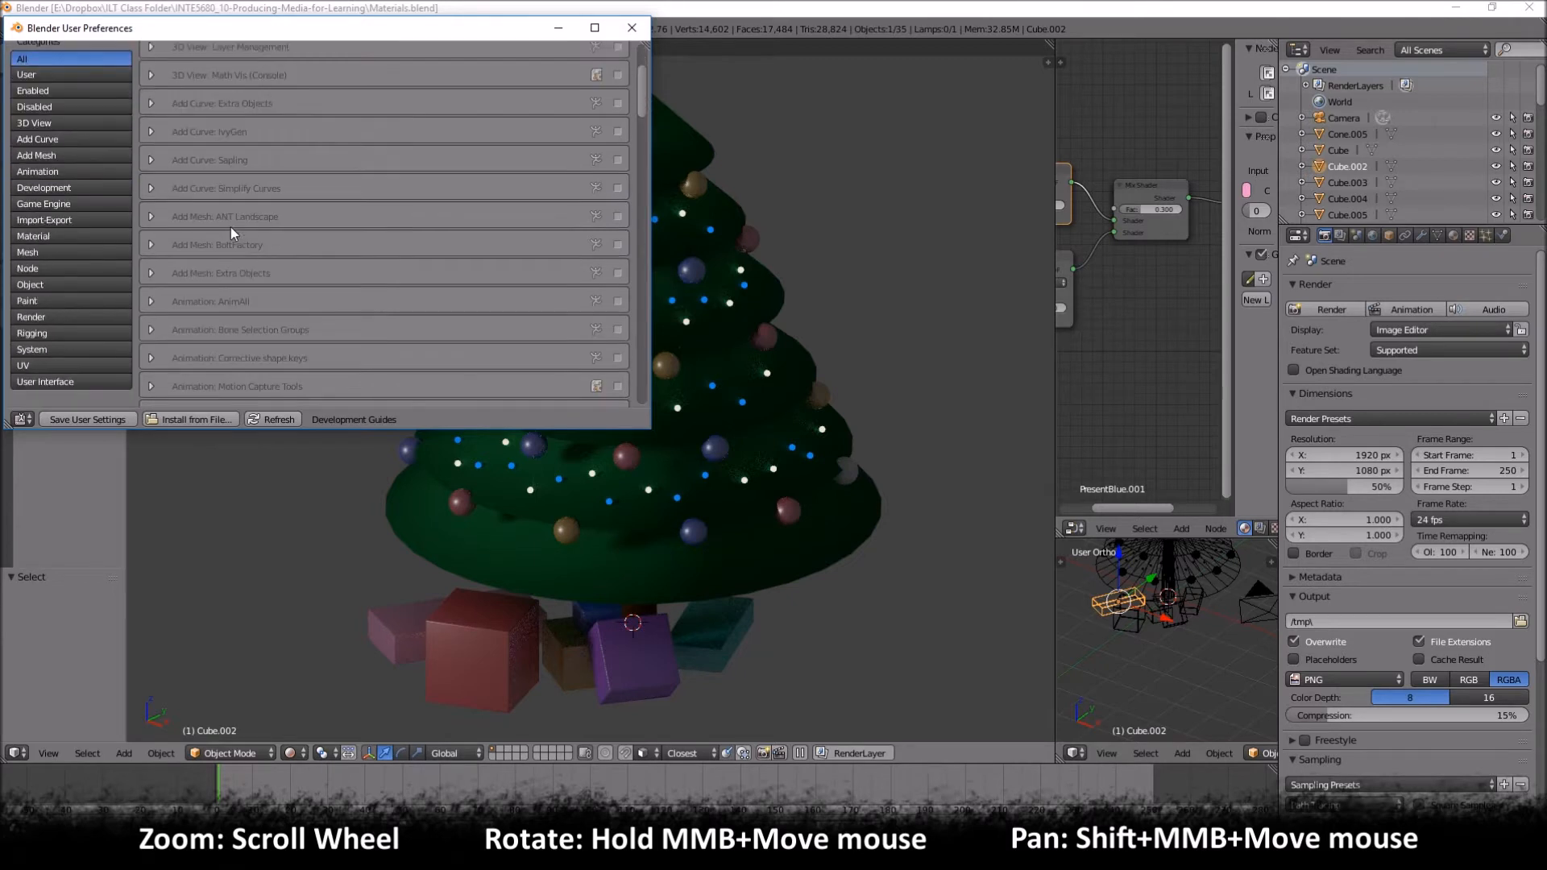
left_click(47, 155)
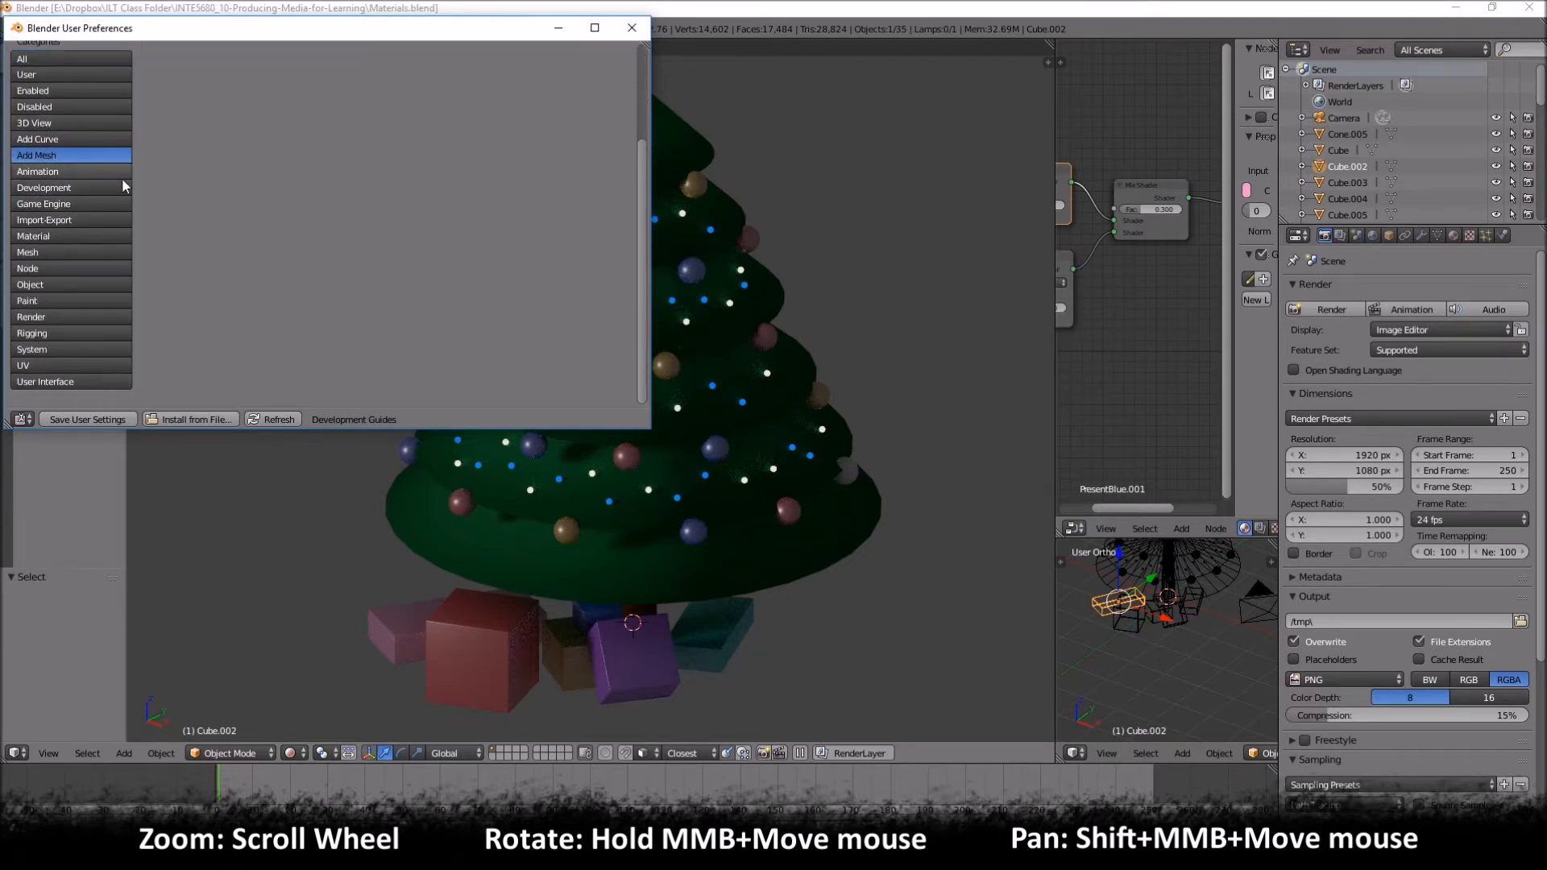
scroll(248, 230, "up", 4)
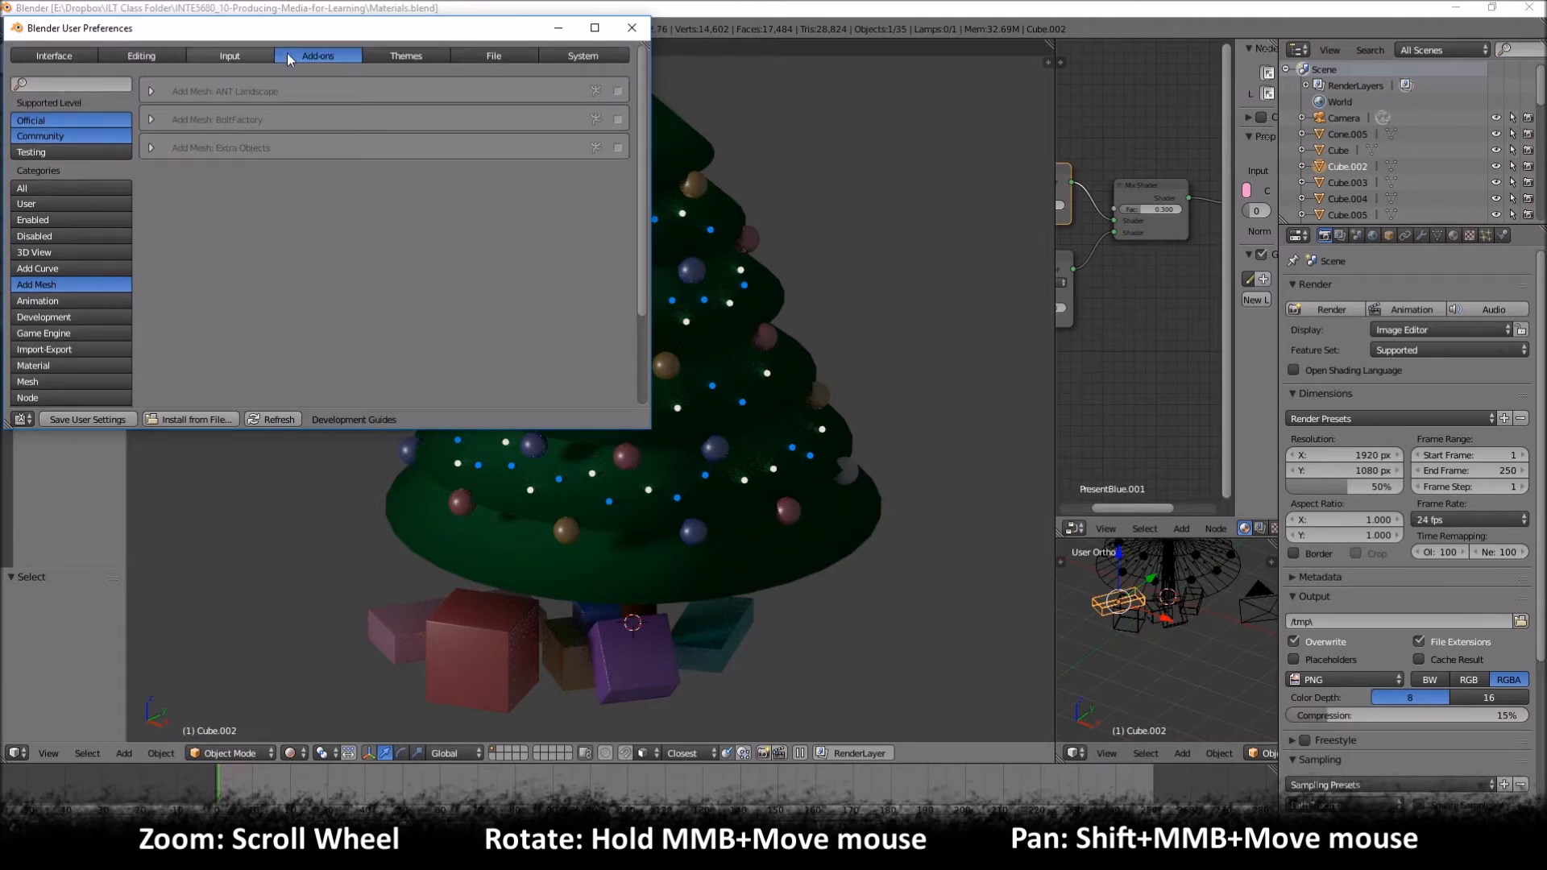
Step: Look over the theme colour settings and the file path and saving preferences
left_click(393, 61)
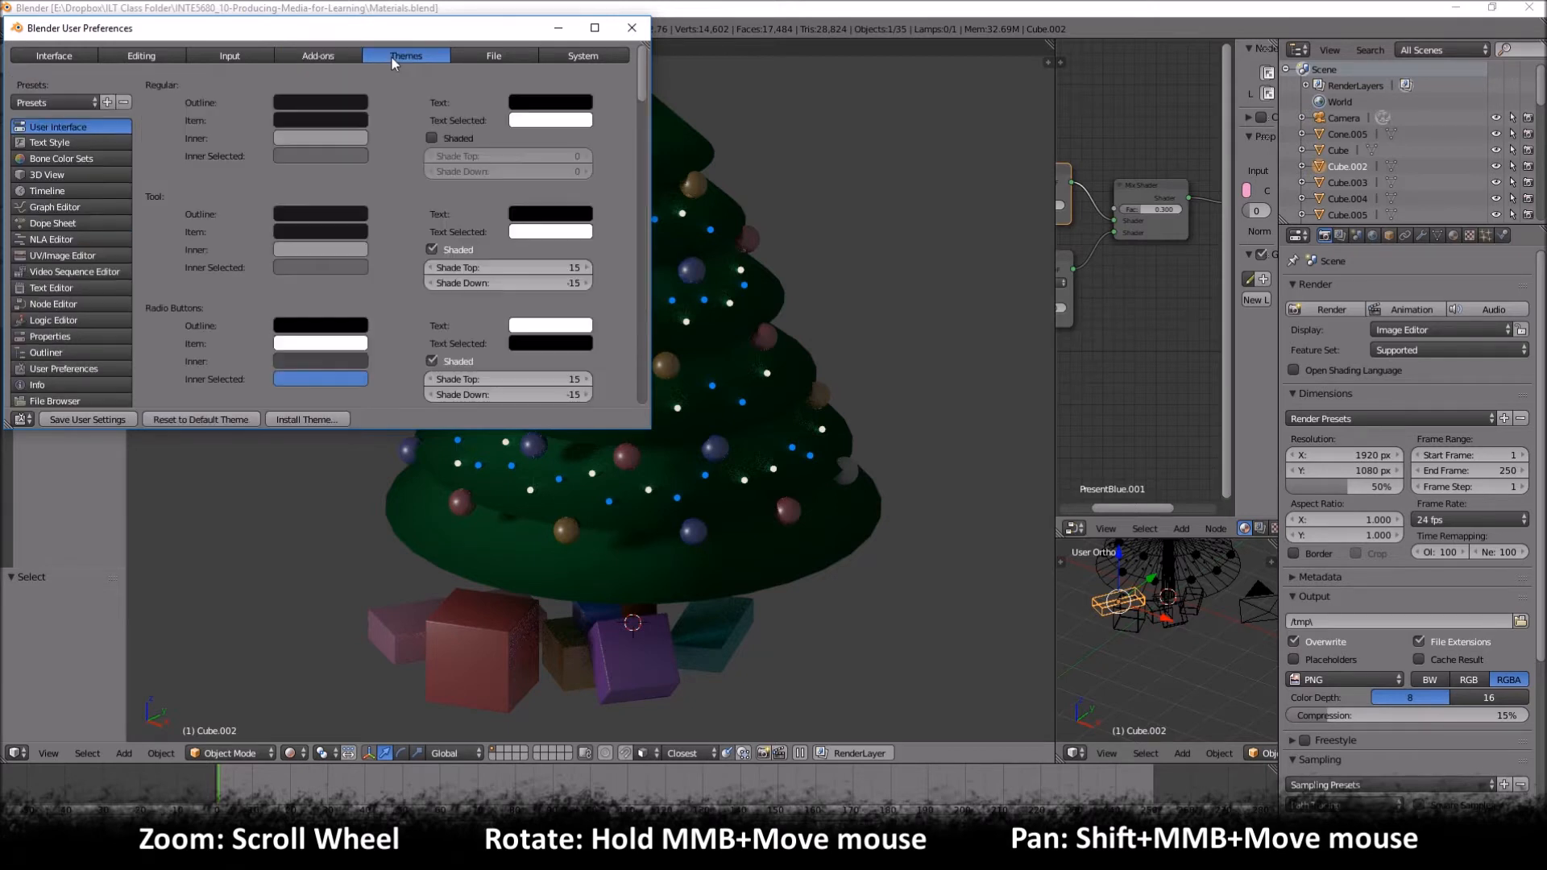
scroll(379, 141, "down", 7)
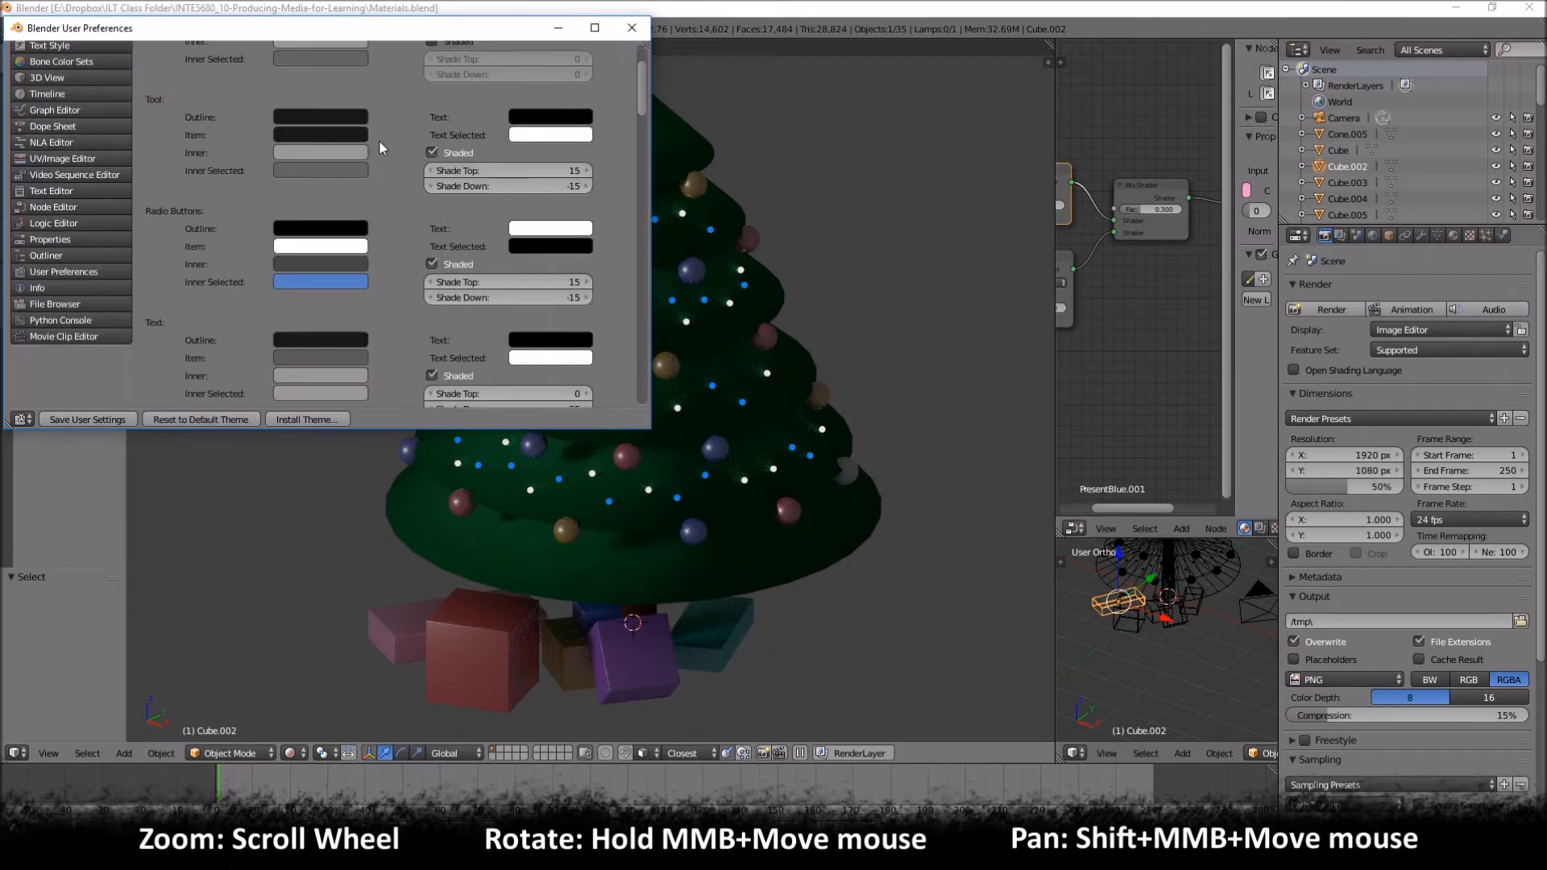
scroll(379, 138, "up", 7)
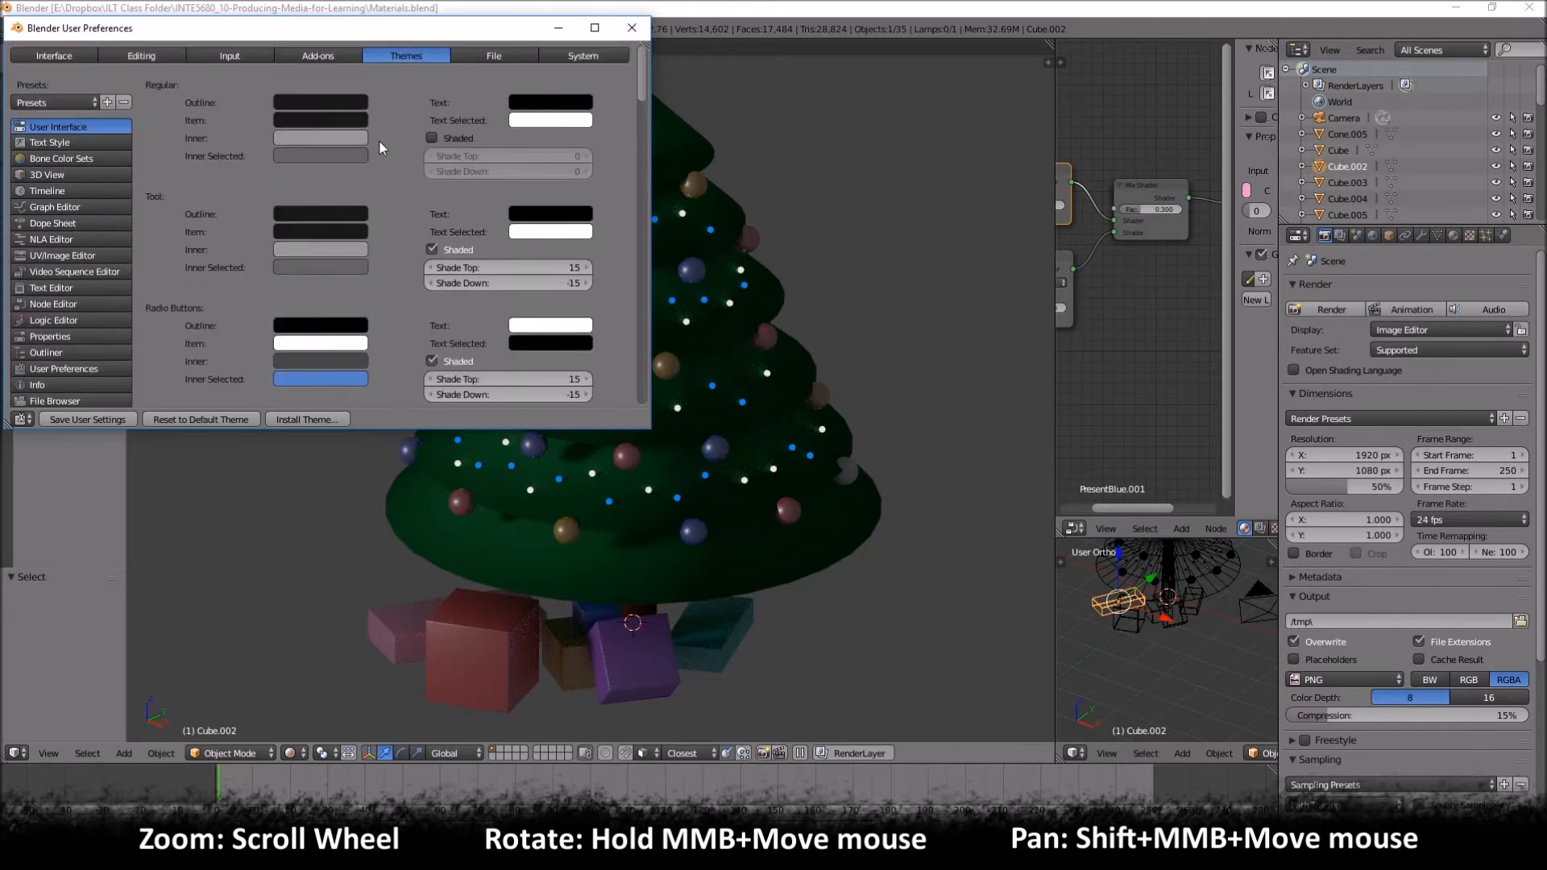
left_click(486, 57)
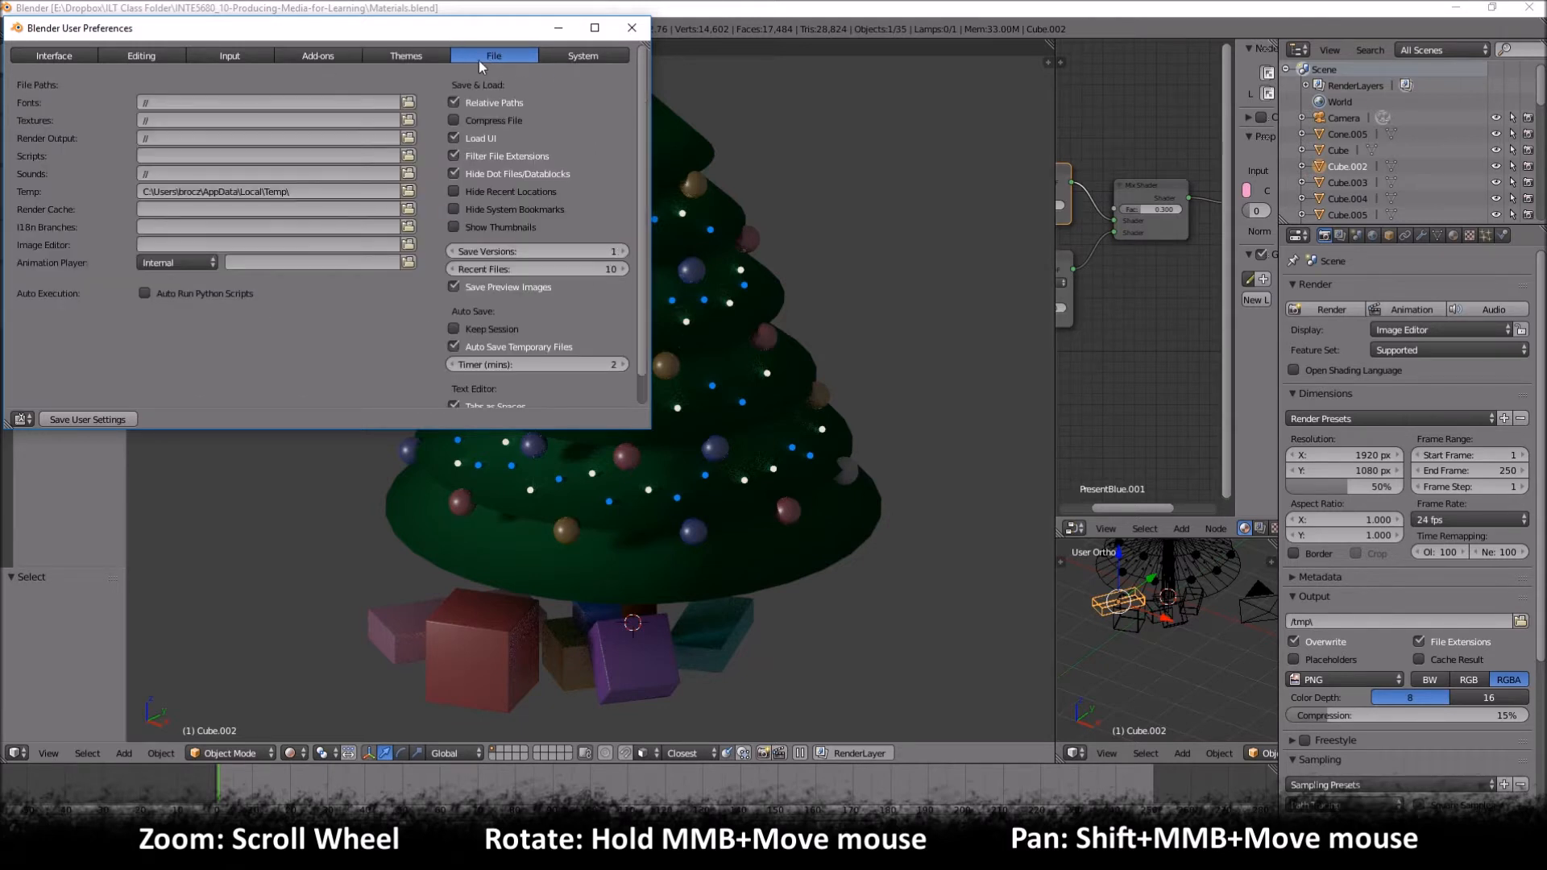
Step: Set the system compute device to CUDA with the GeForce GTX 650 Ti and close the preferences
left_click(586, 58)
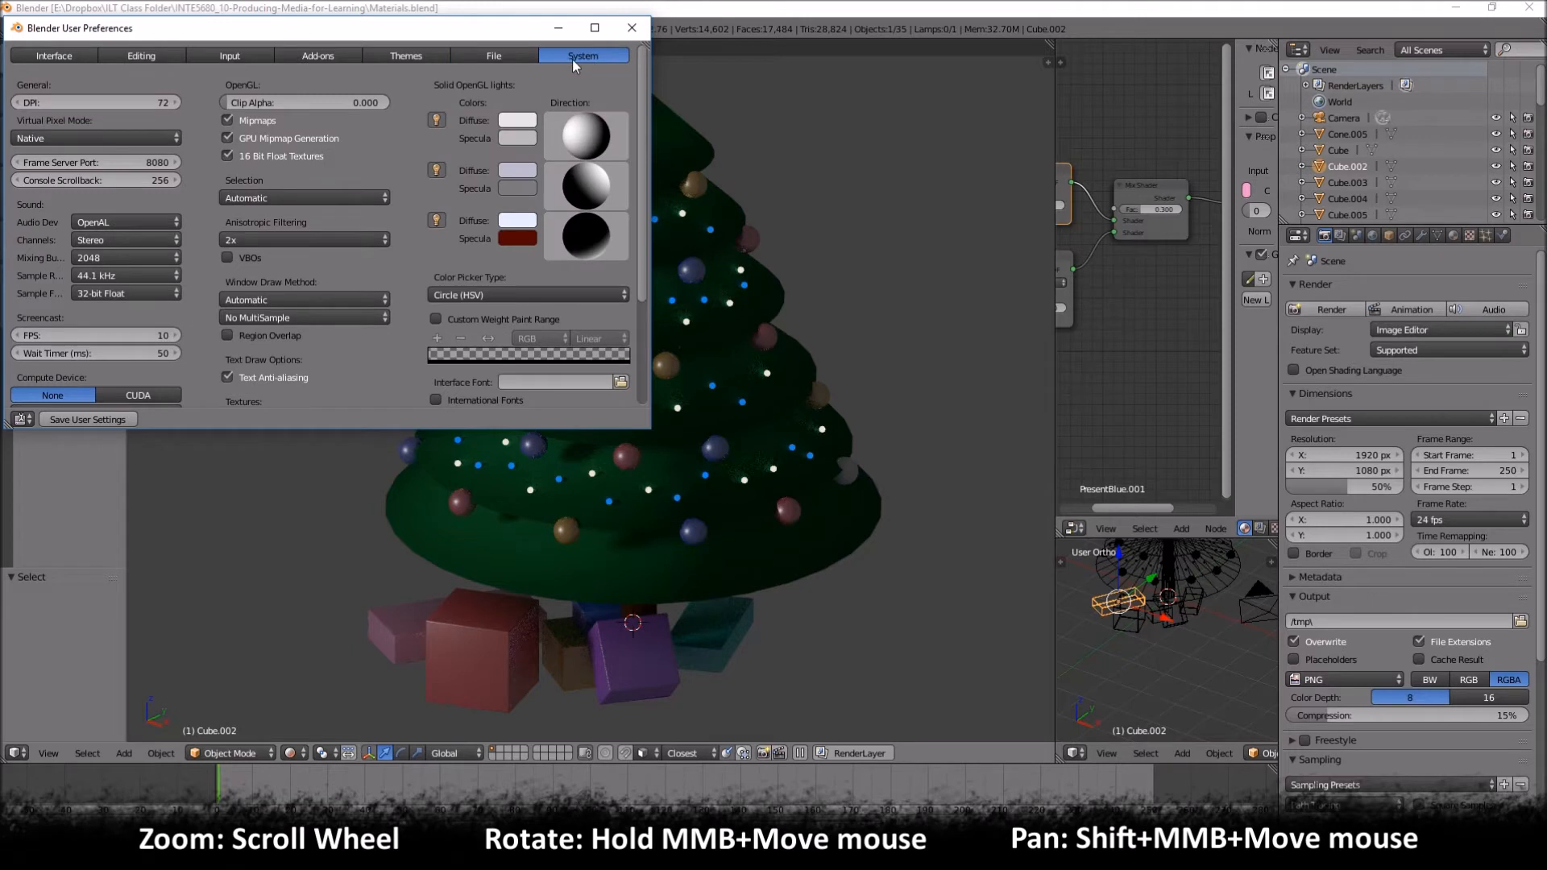
scroll(287, 224, "down", 4)
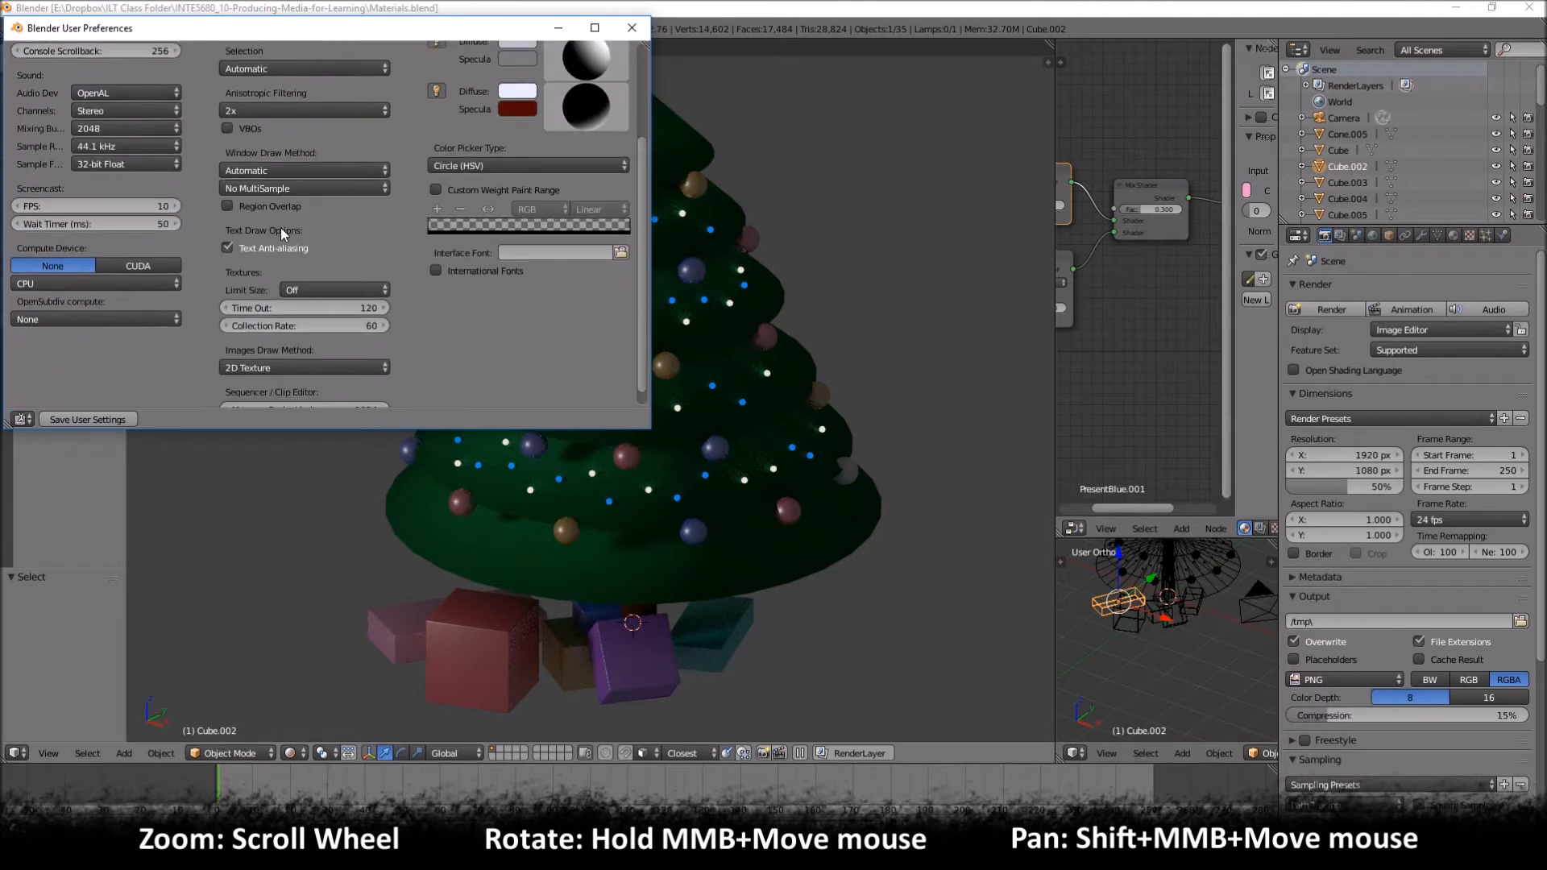
left_click(46, 282)
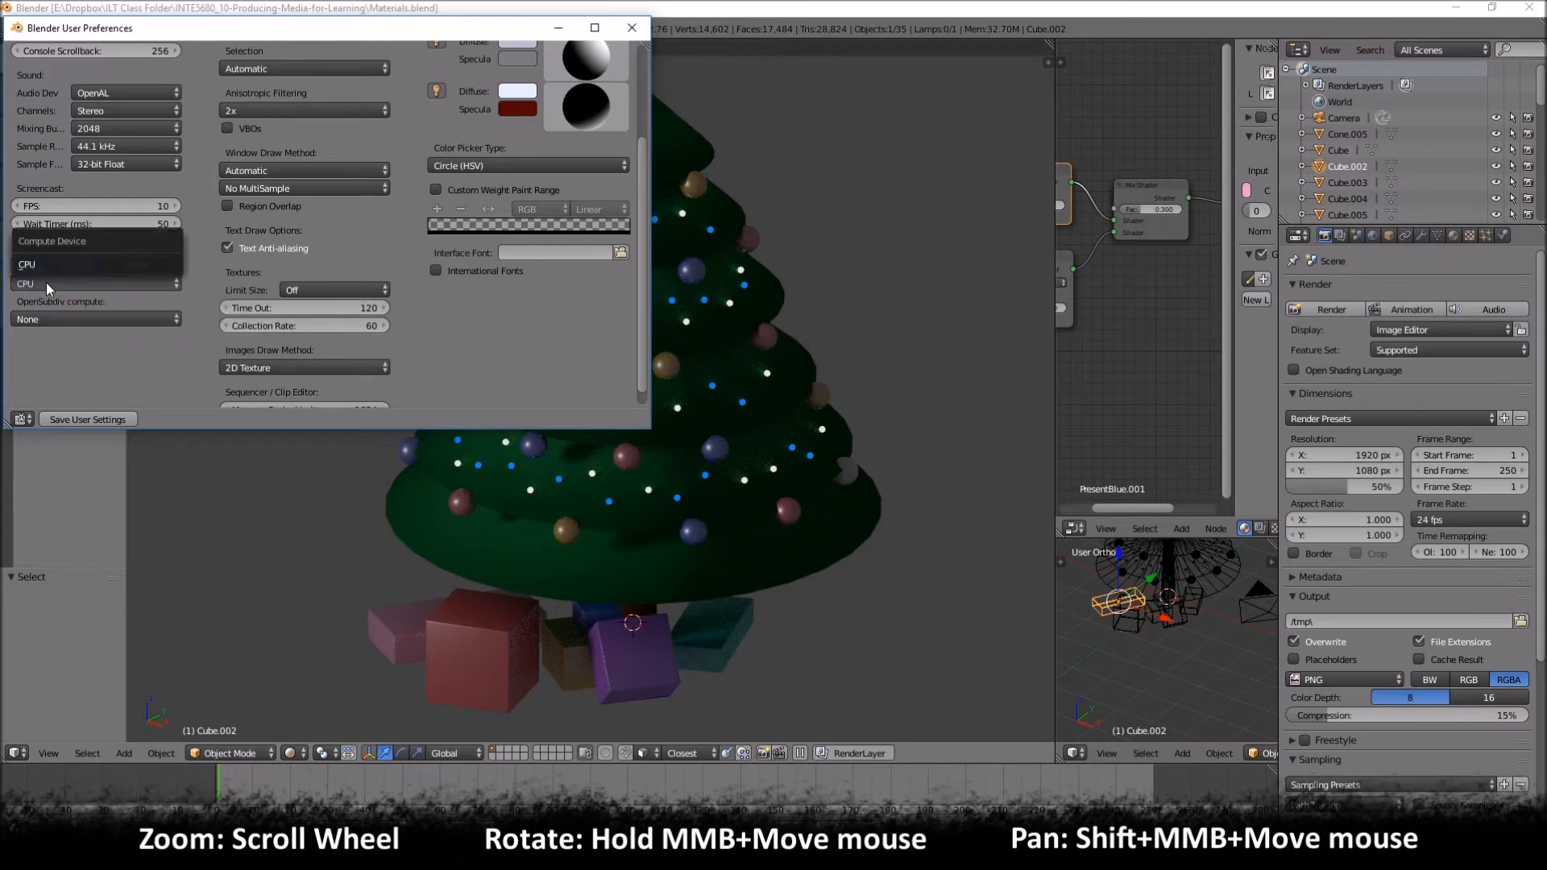
left_click(131, 267)
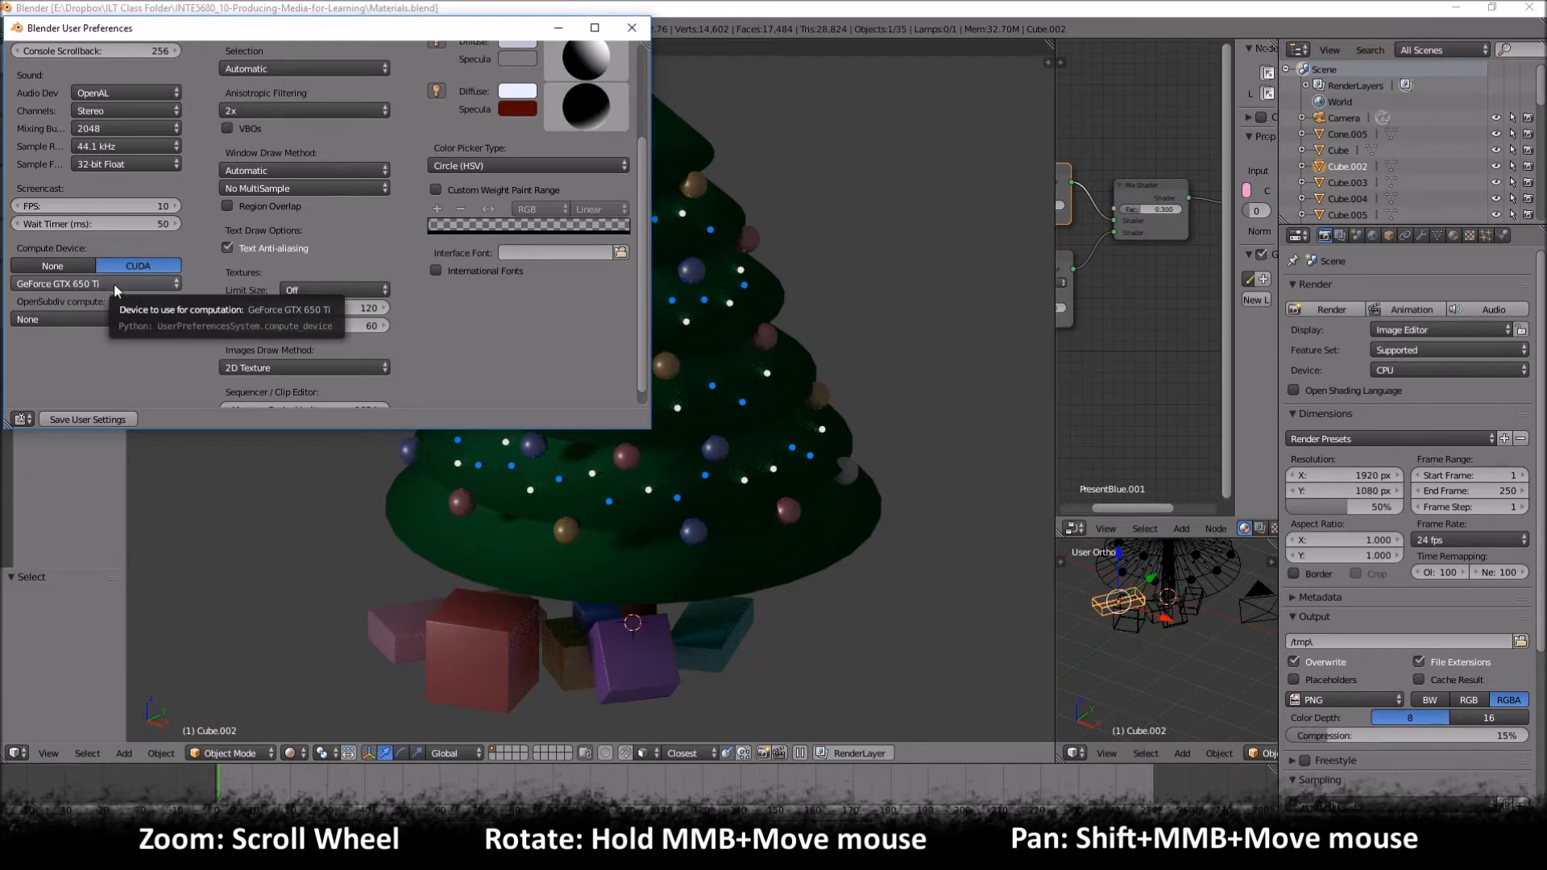
left_click(116, 286)
left_click(108, 282)
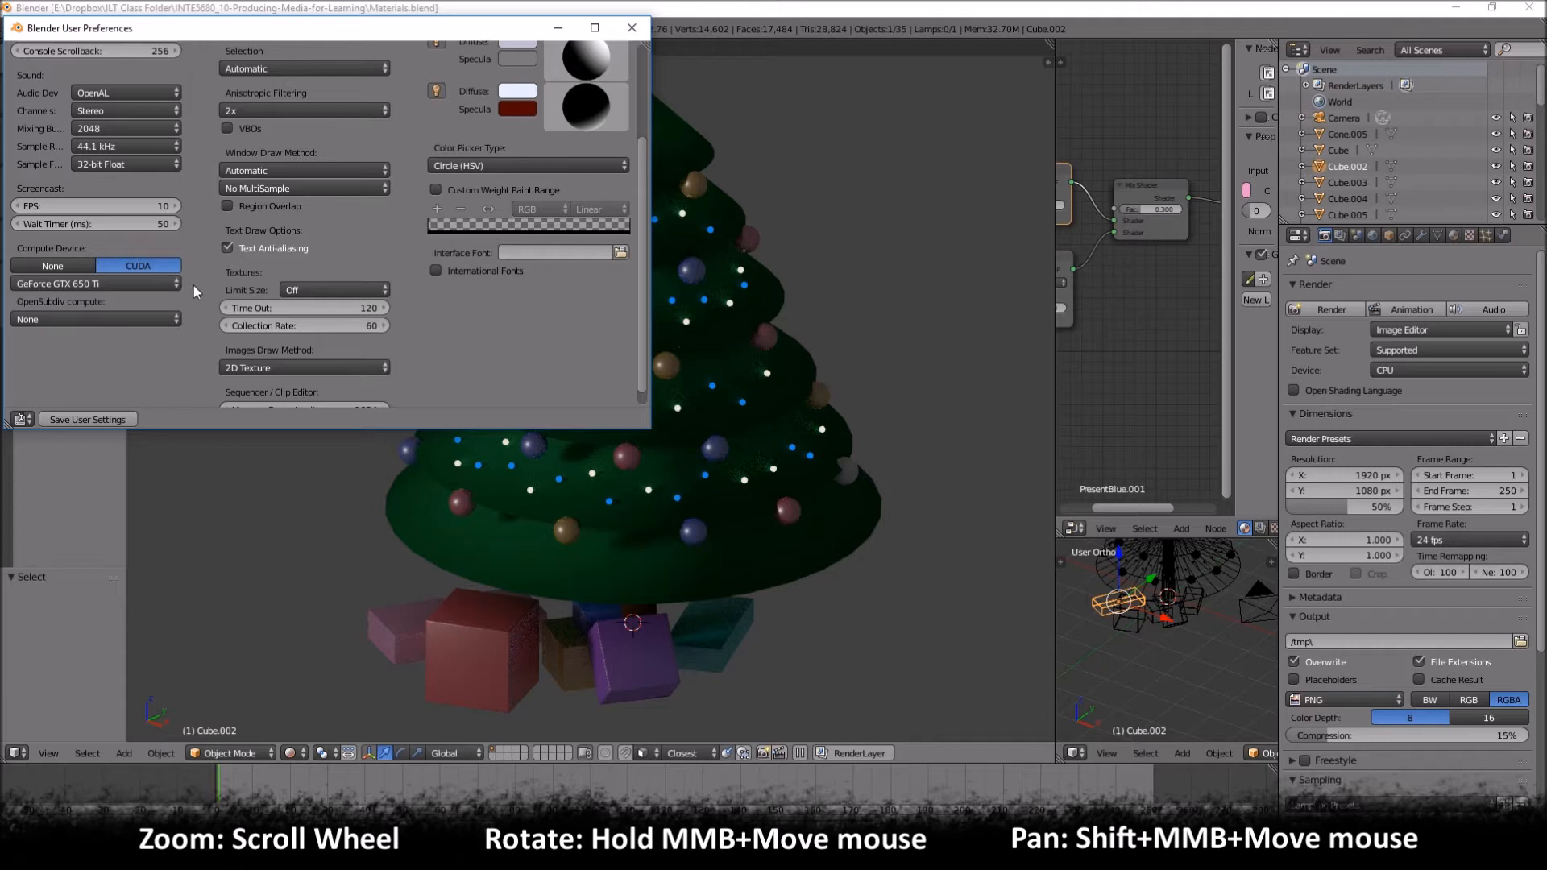
left_click(145, 284)
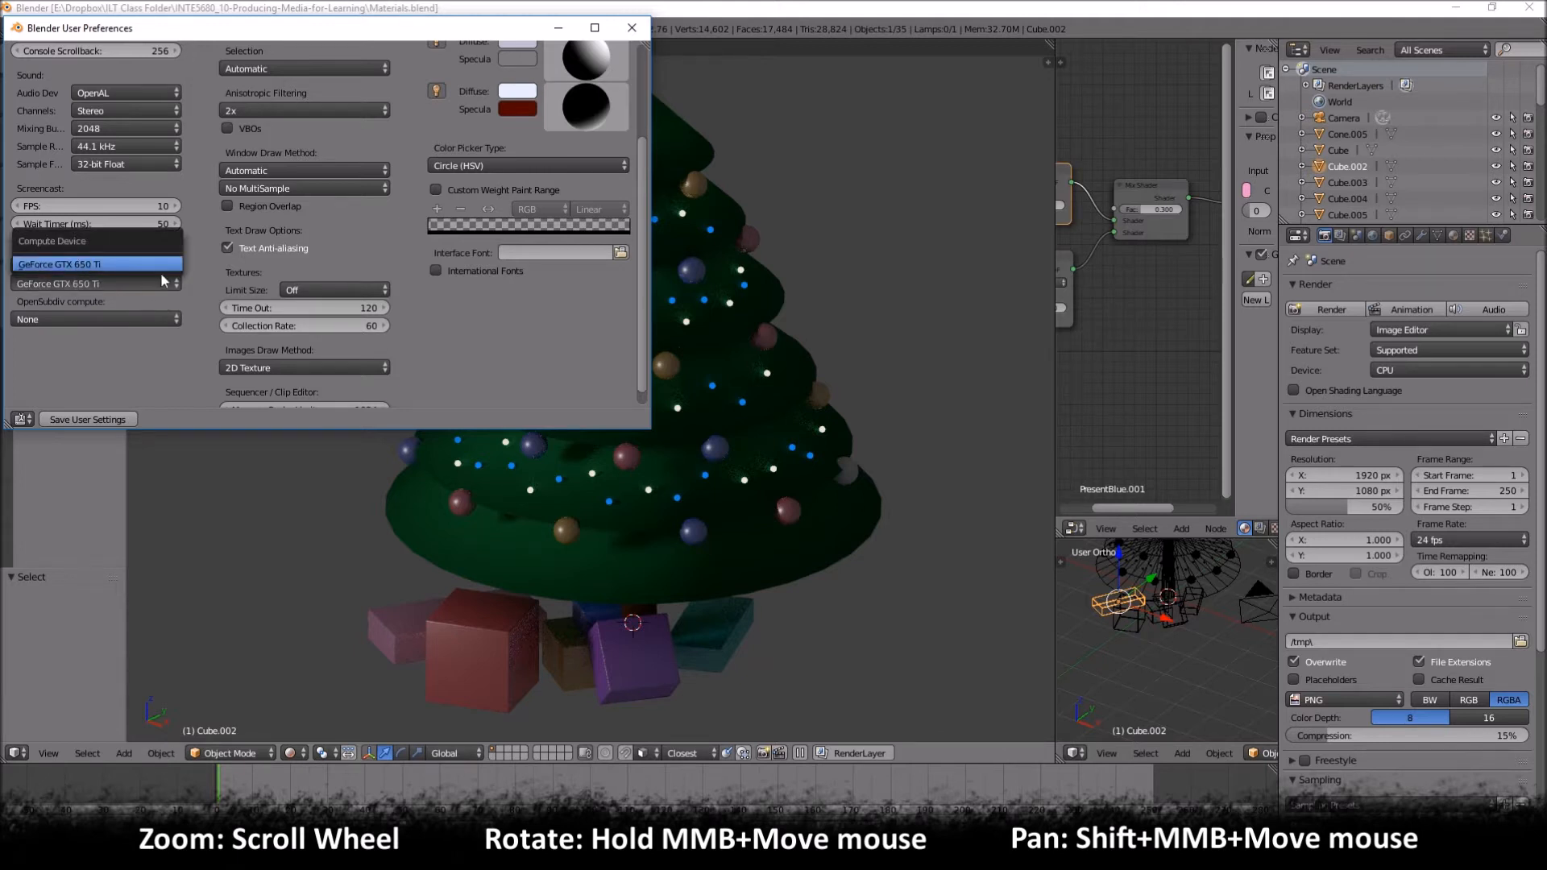
left_click(204, 255)
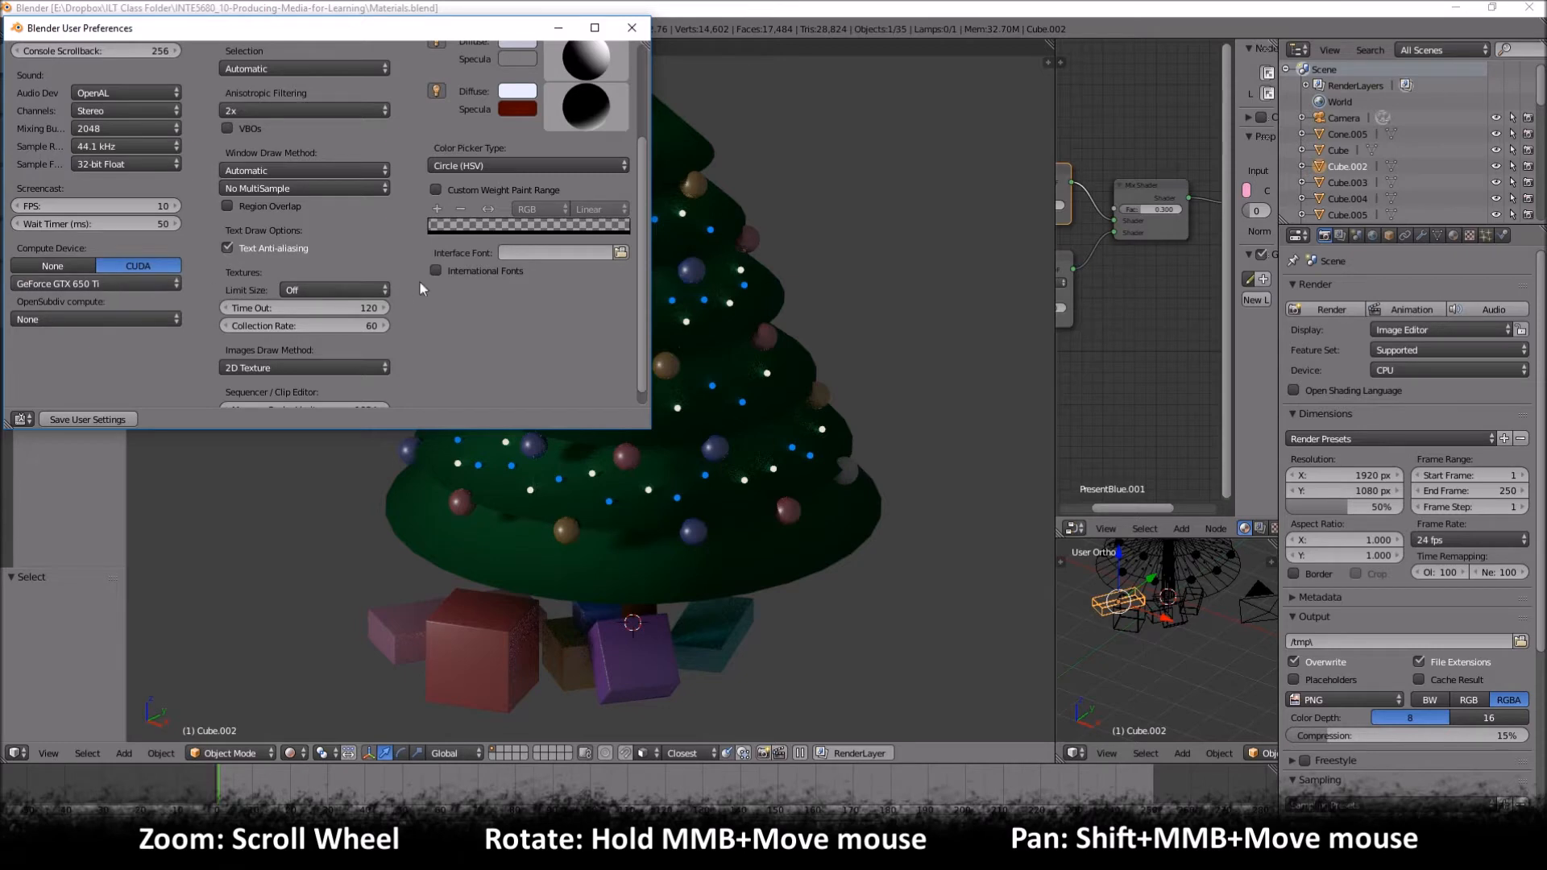
scroll(471, 238, "up", 4)
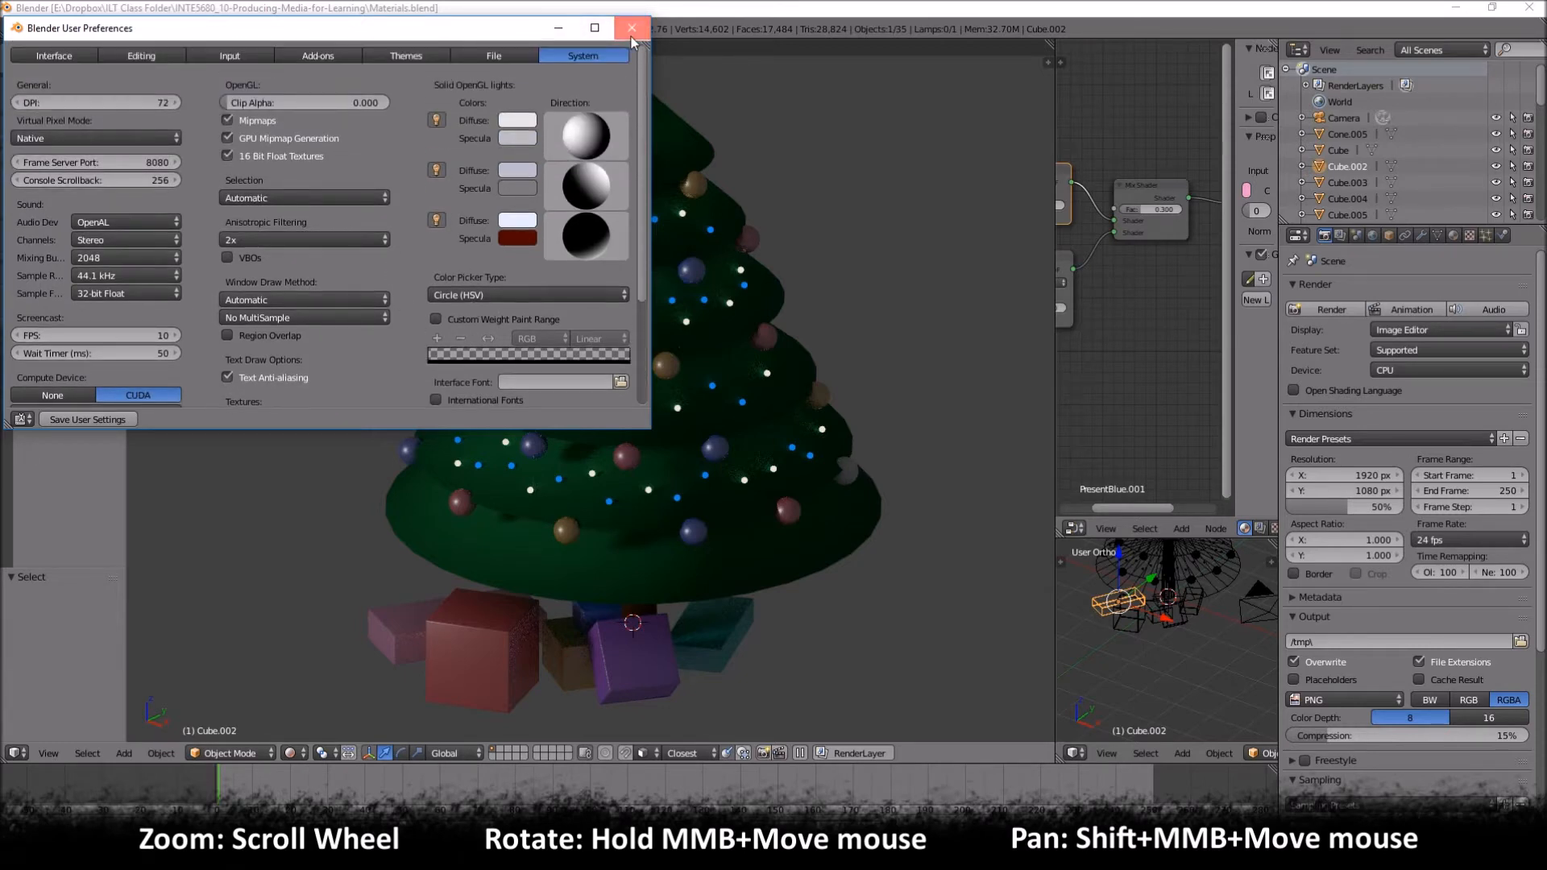
left_click(631, 36)
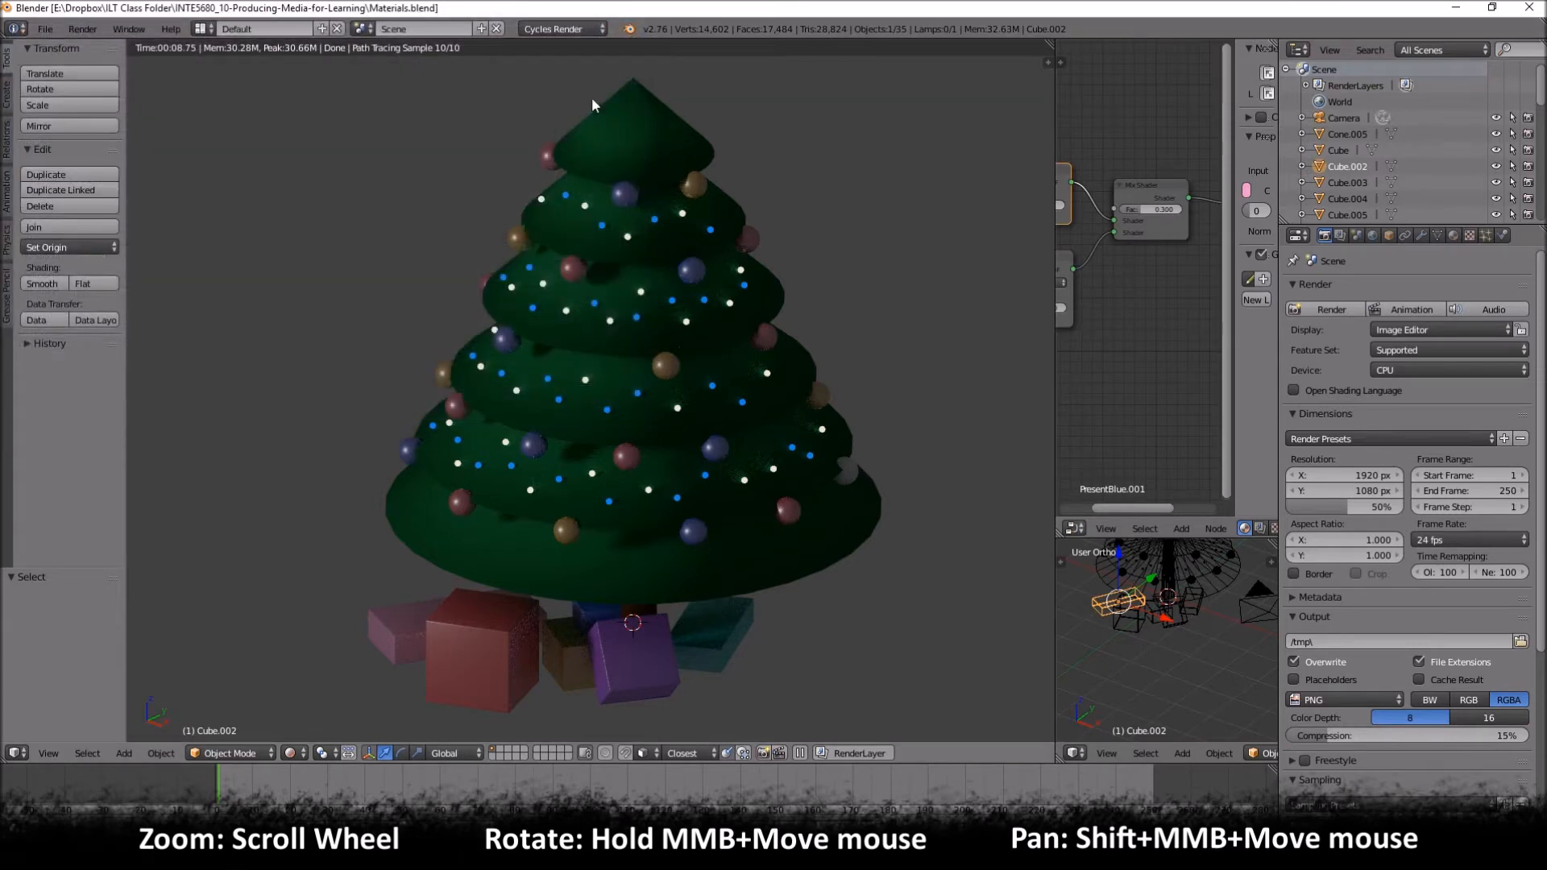
Step: Switch the scene's render device to GPU Compute and shift the rendered view of the tree to test it
left_click(1407, 370)
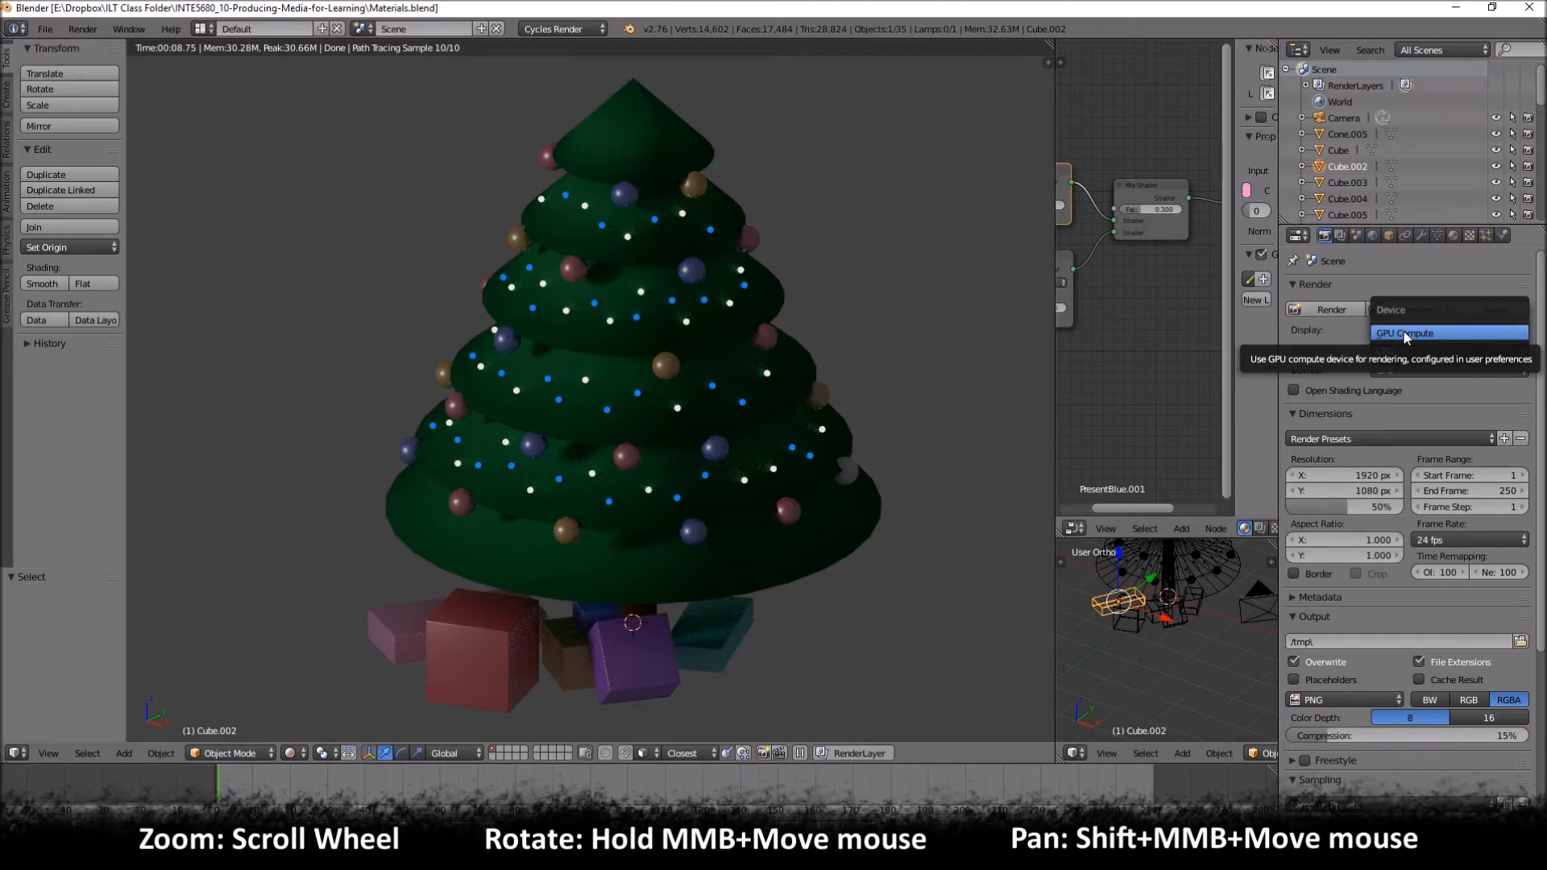
left_click(1404, 332)
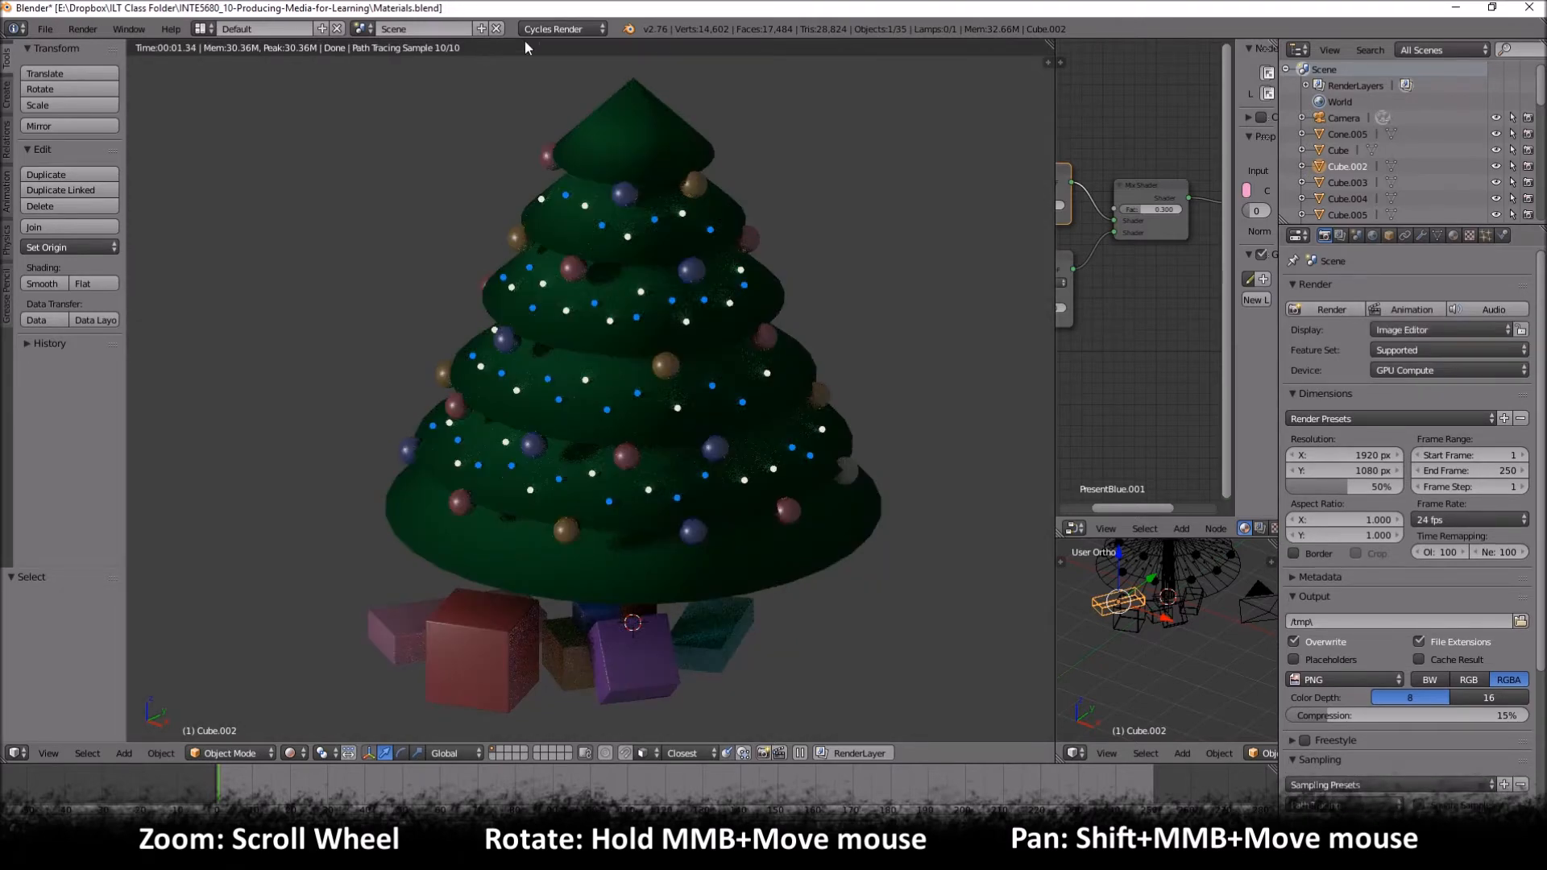
mouse_move(664, 221)
middle_mouse_down()
mouse_move(717, 248)
mouse_move(686, 264)
mouse_move(705, 248)
middle_mouse_up()
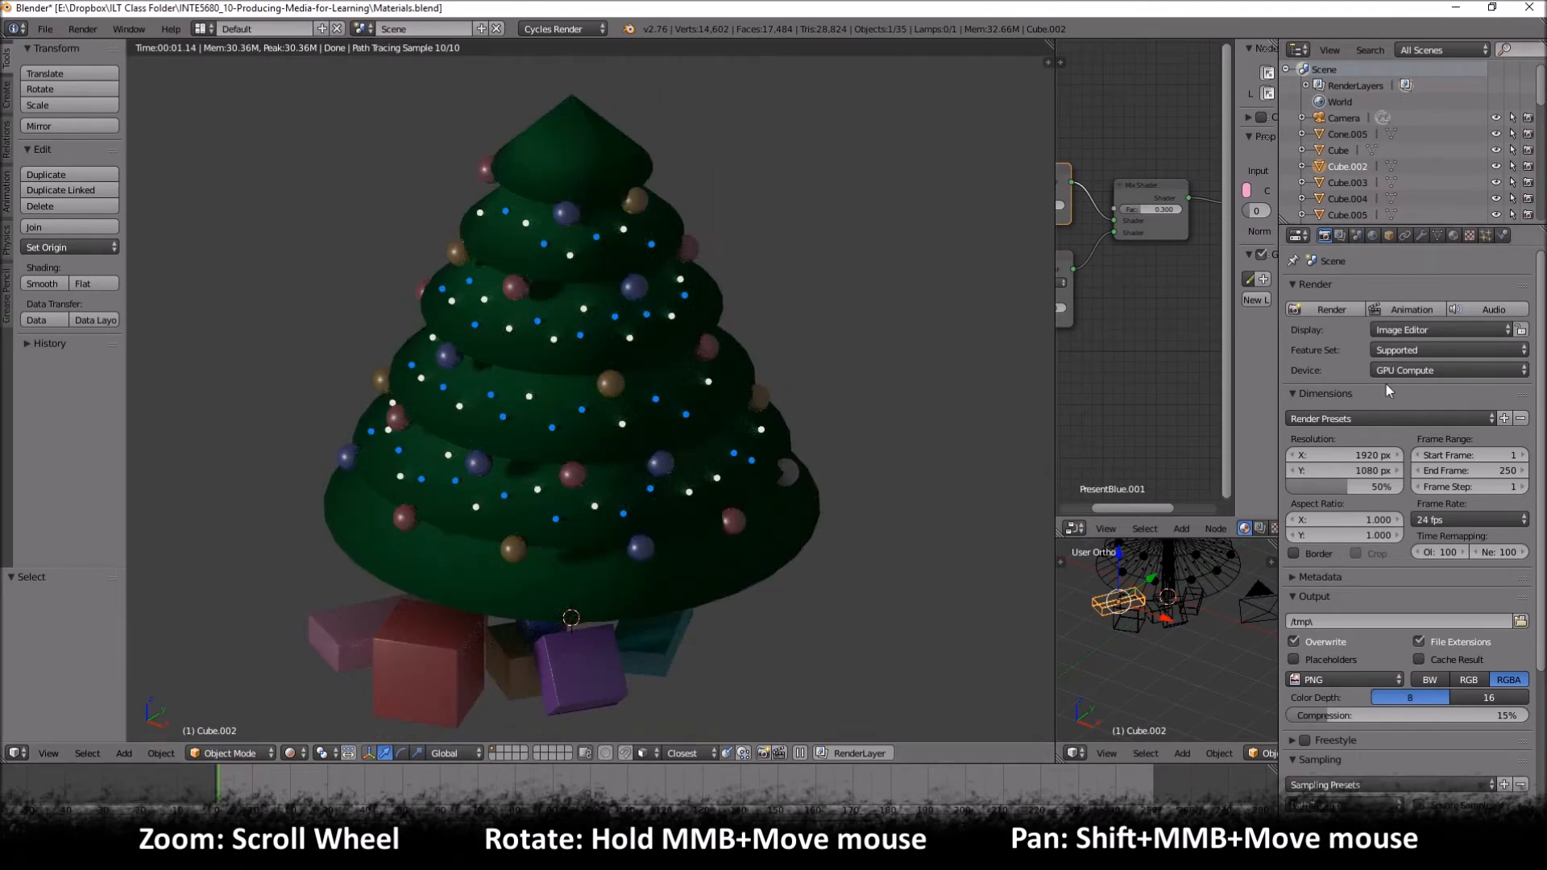
Step: Set the render samples to 100 in the scene's sampling settings
scroll(1401, 522, "down", 7)
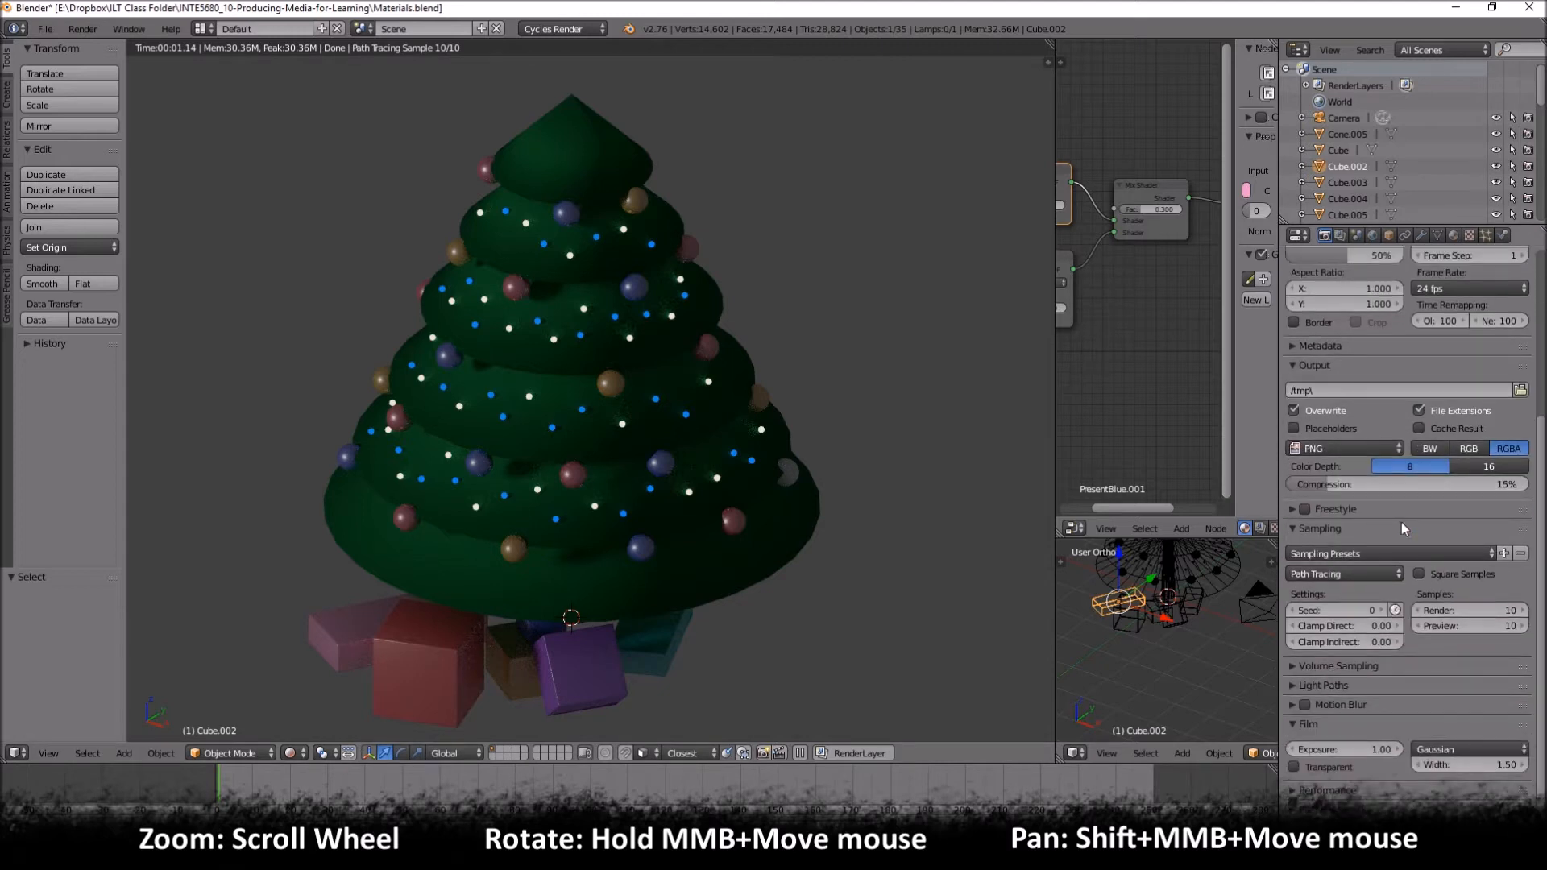
left_click(1291, 529)
left_click(1291, 529)
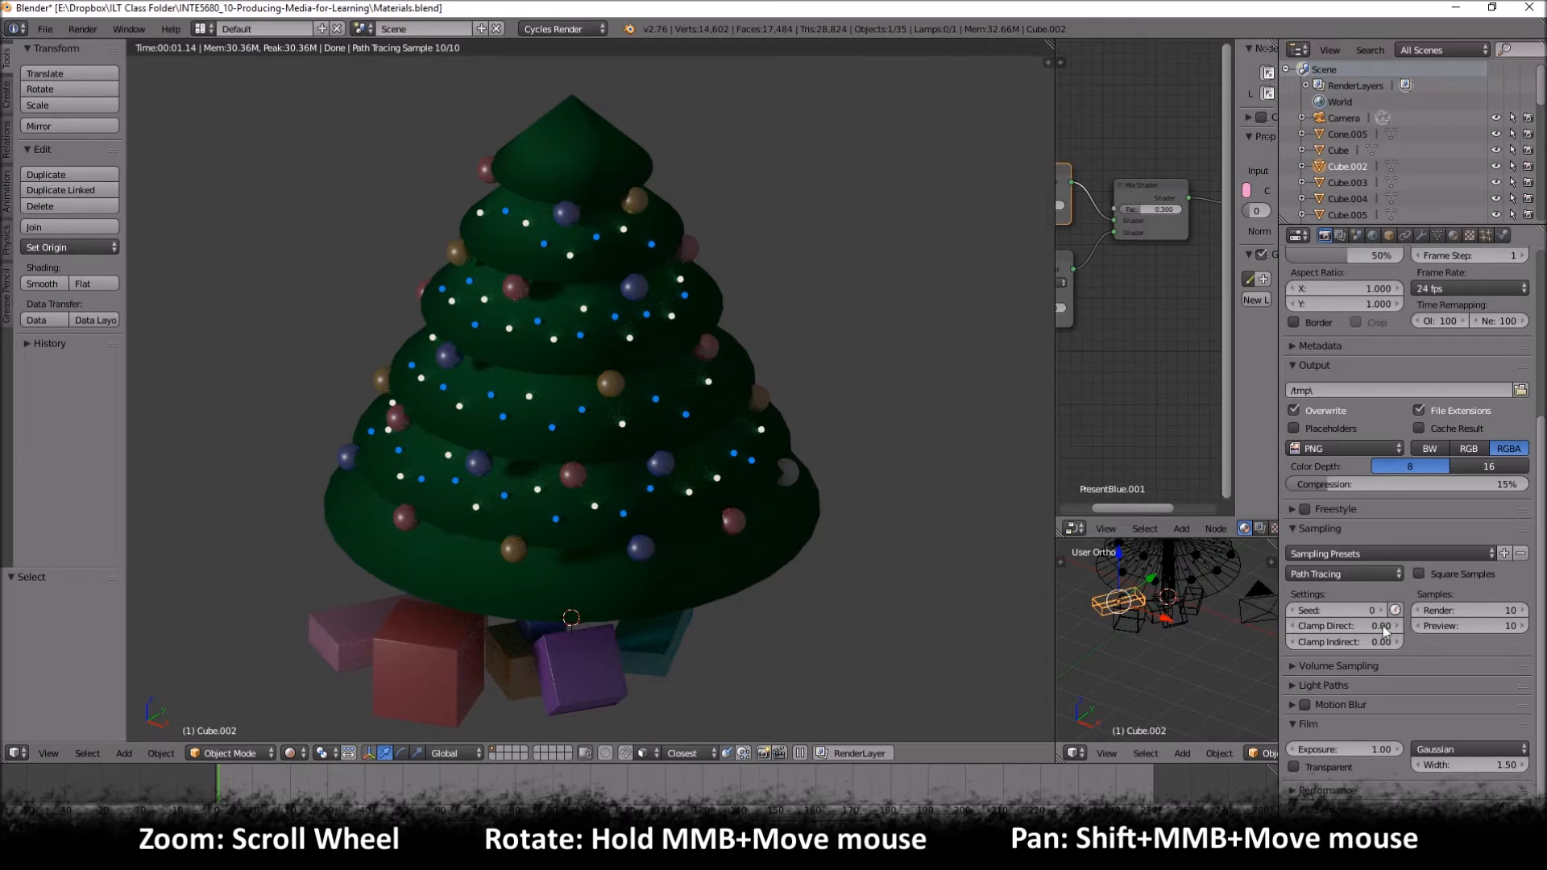
left_click(1486, 610)
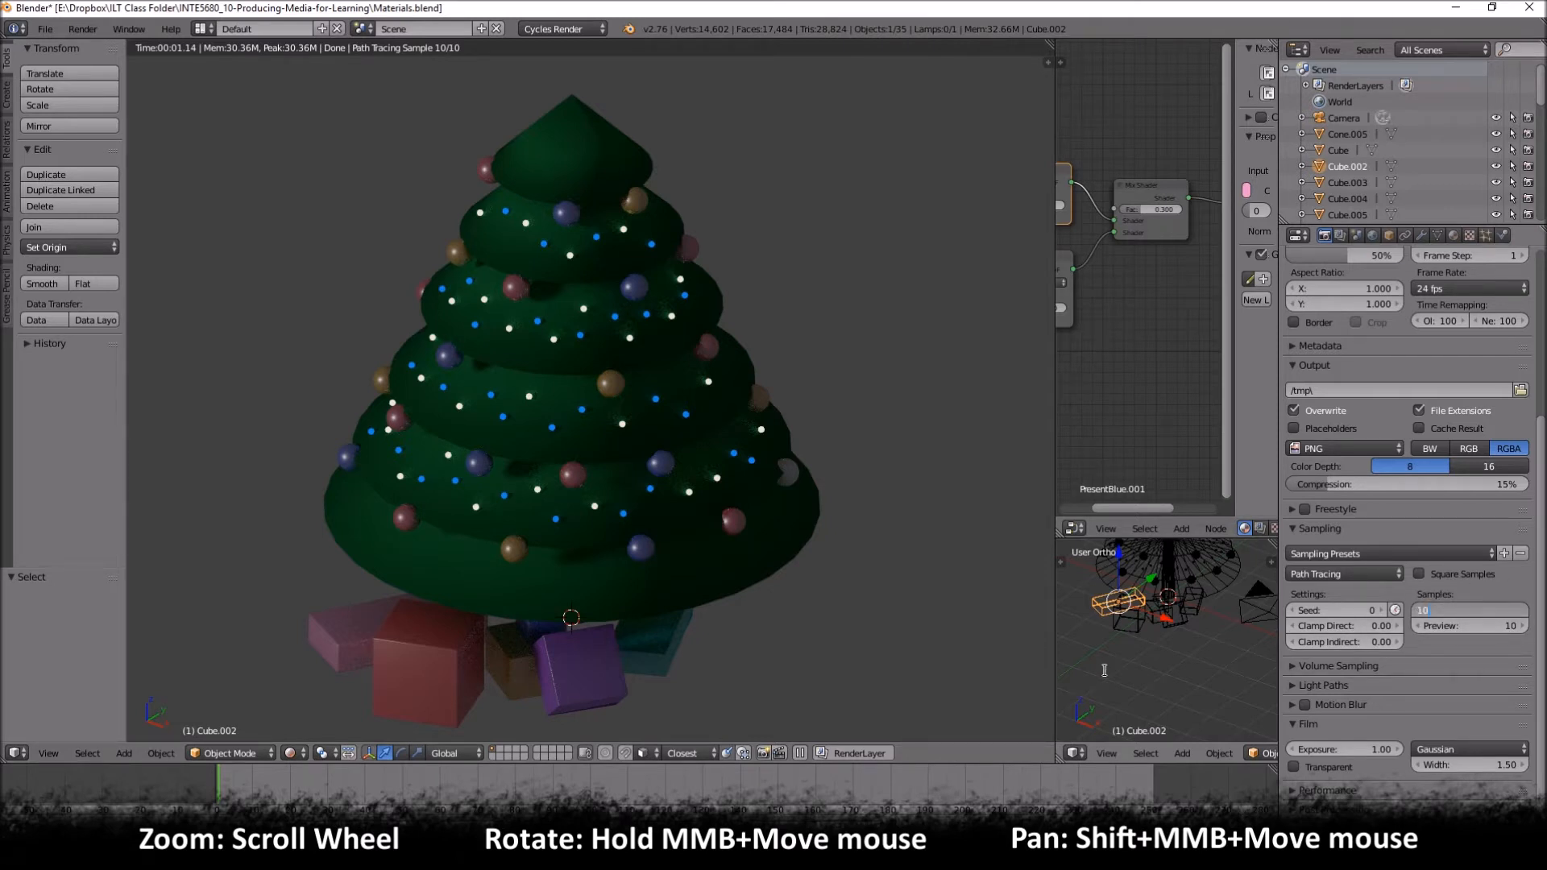
key("Return")
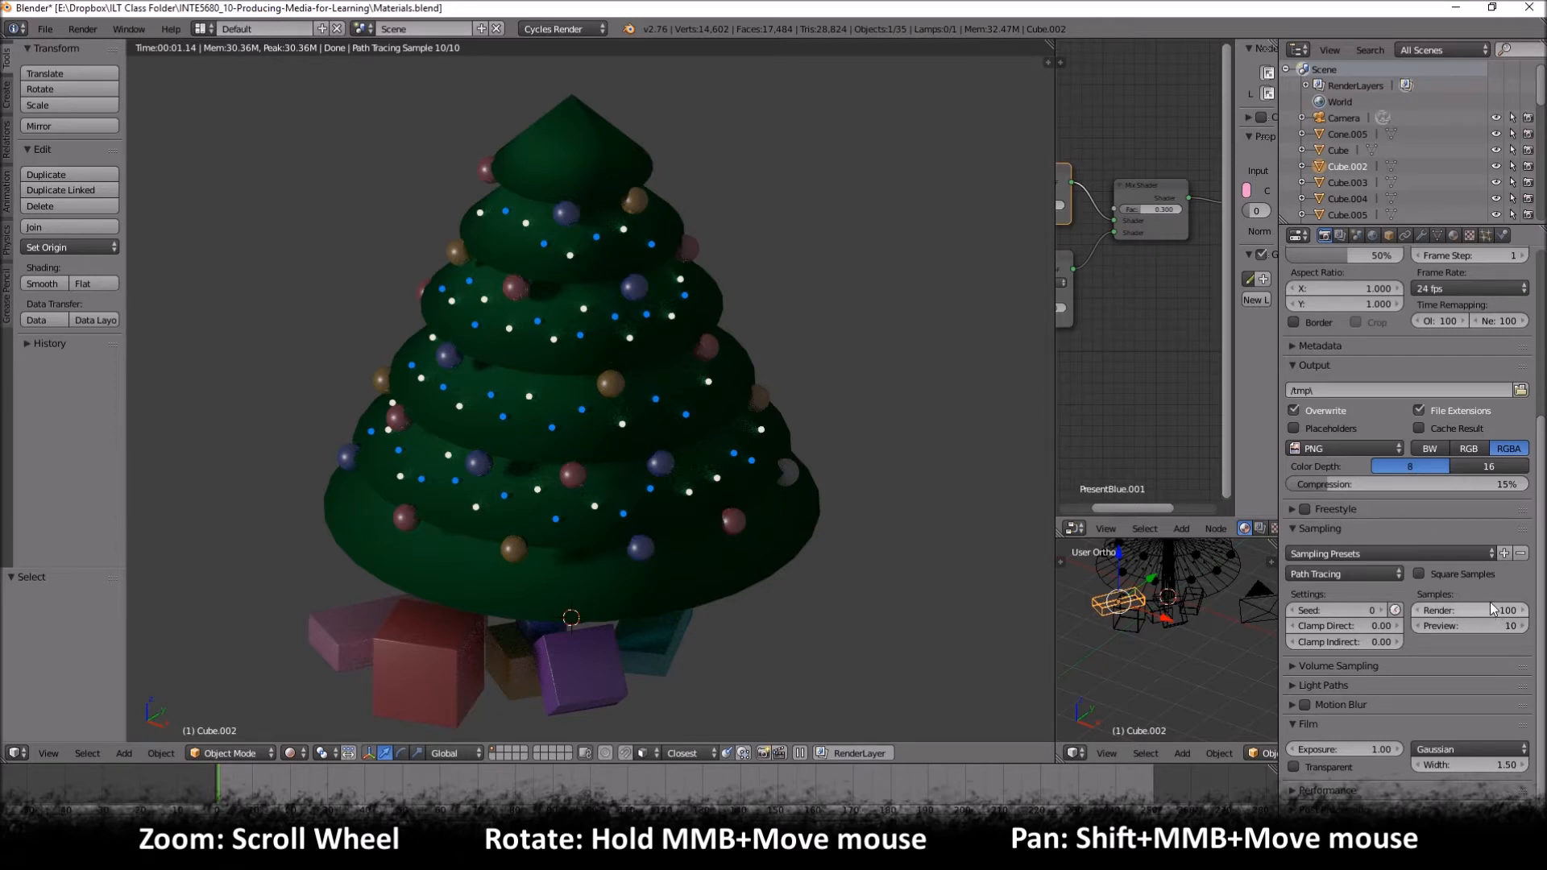
Step: Try 100 preview samples in the rendered view, and return the preview samples to 10
left_click(1468, 621)
type("100")
key("Return")
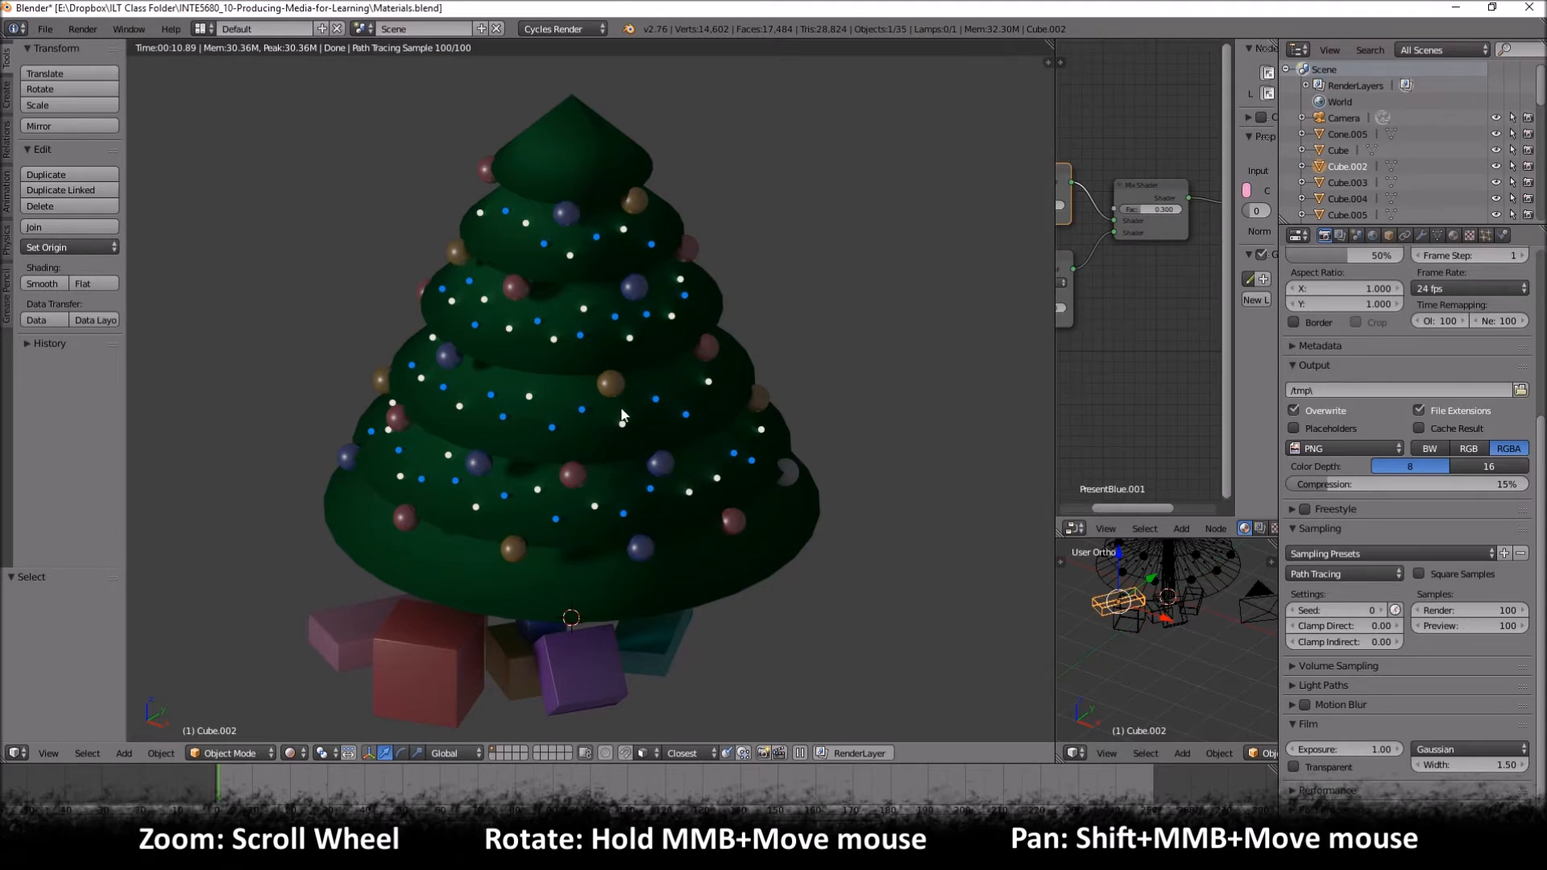
left_click(1465, 623)
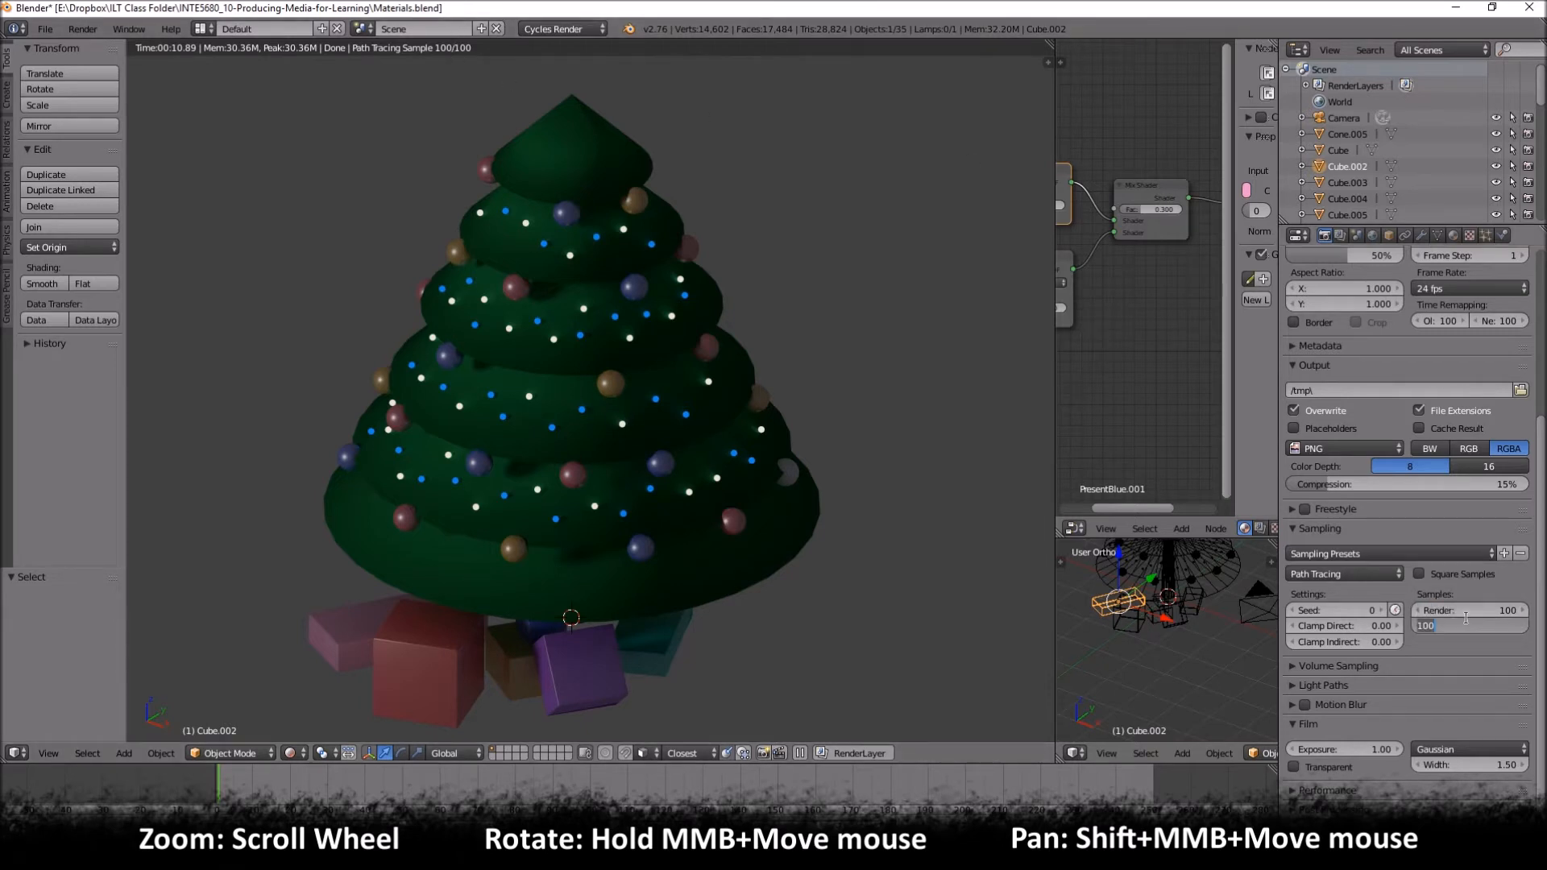
type("10")
key("Return")
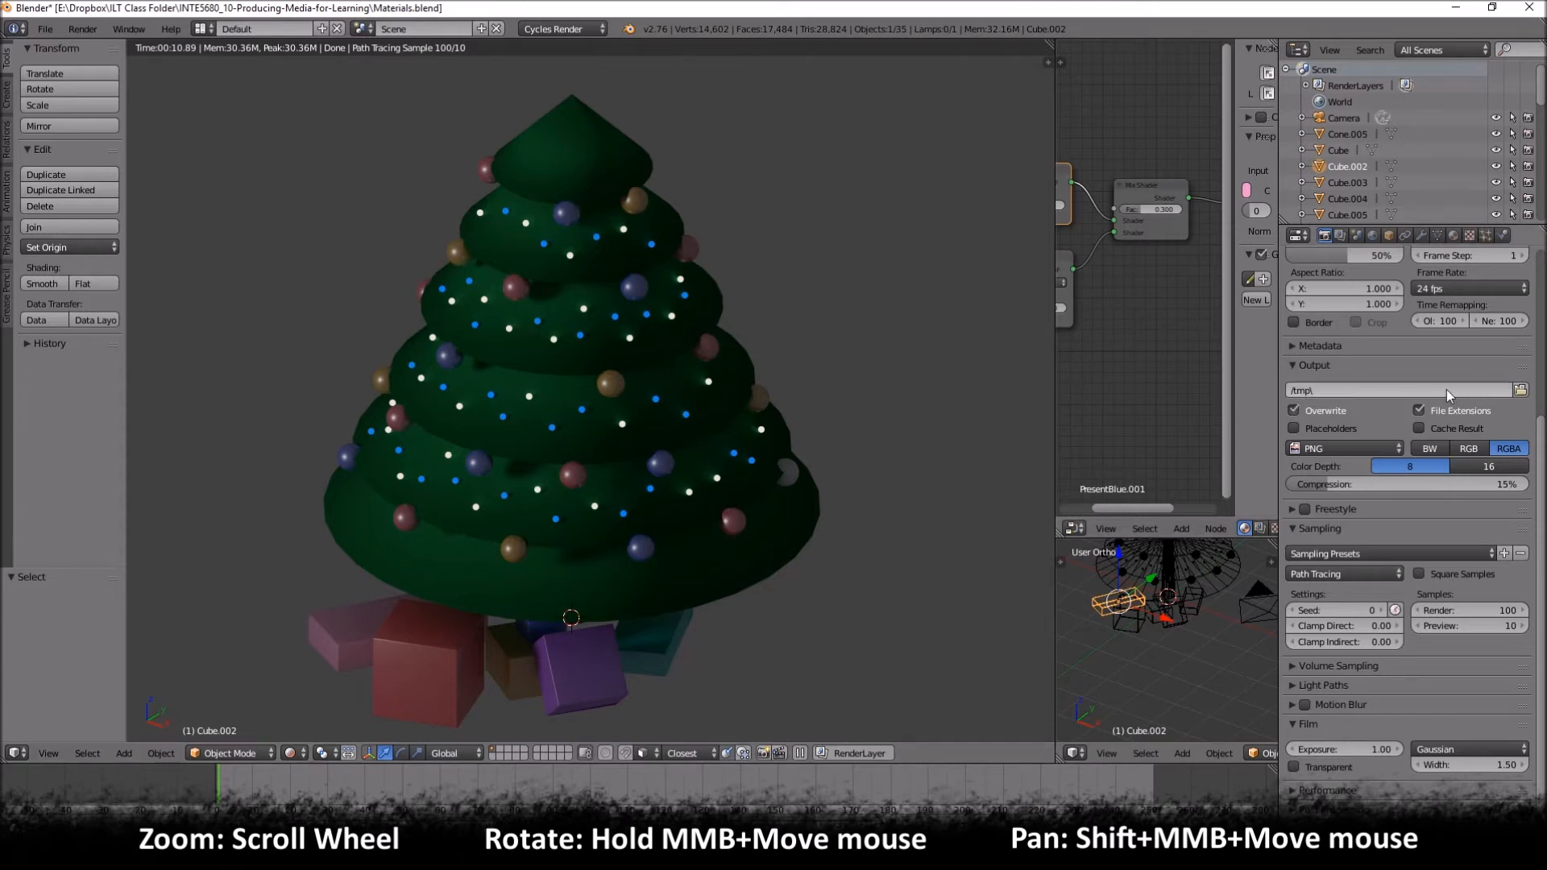
Step: Look over the available image and movie output formats without changing the PNG setting
left_click(1347, 448)
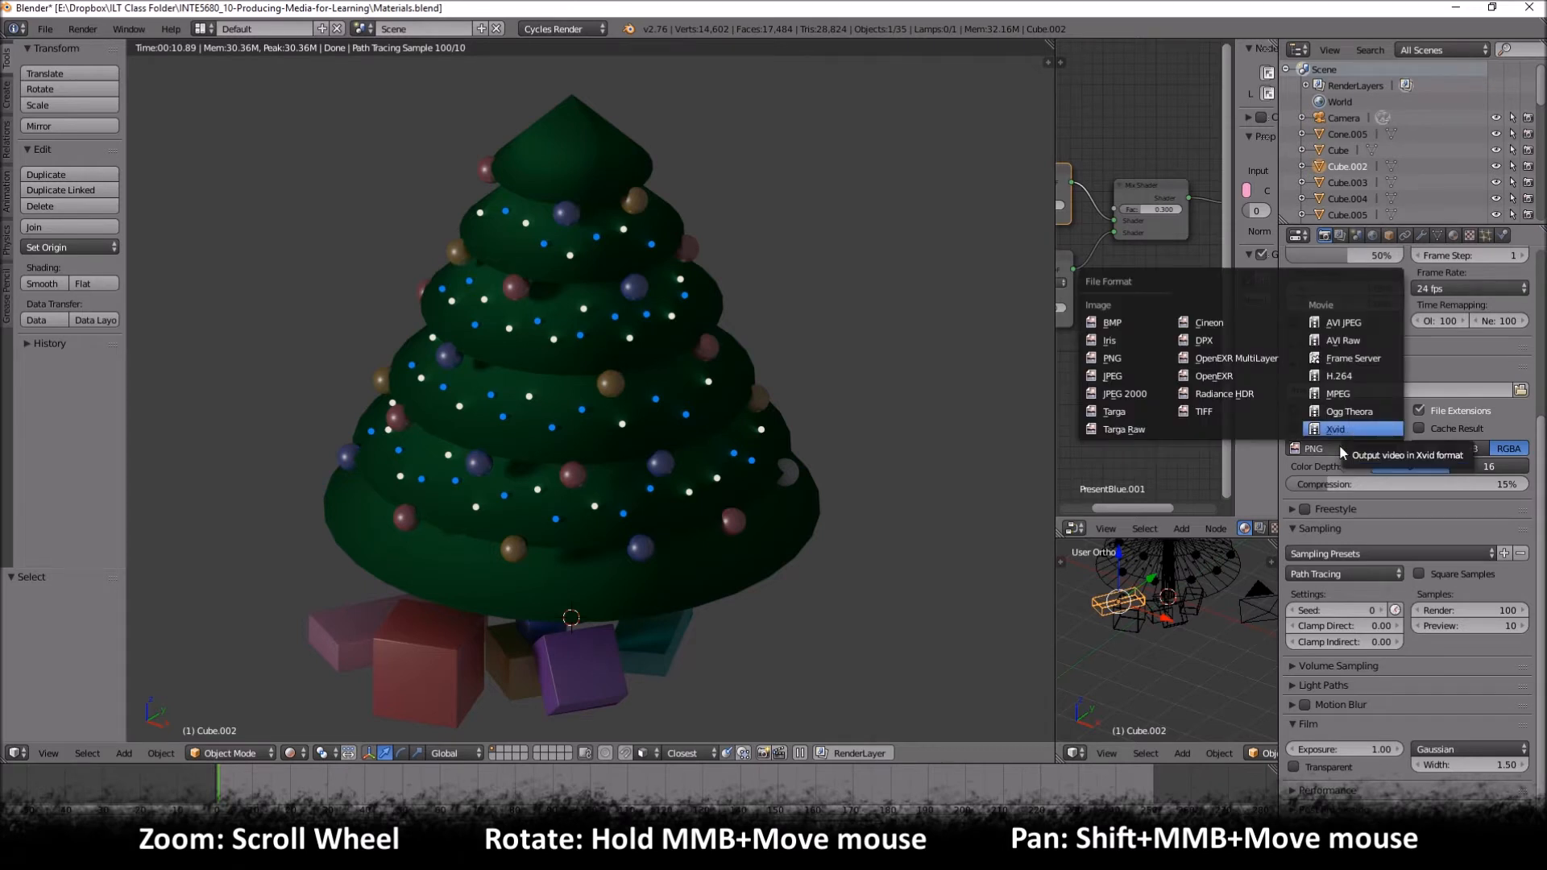
left_click(1340, 445)
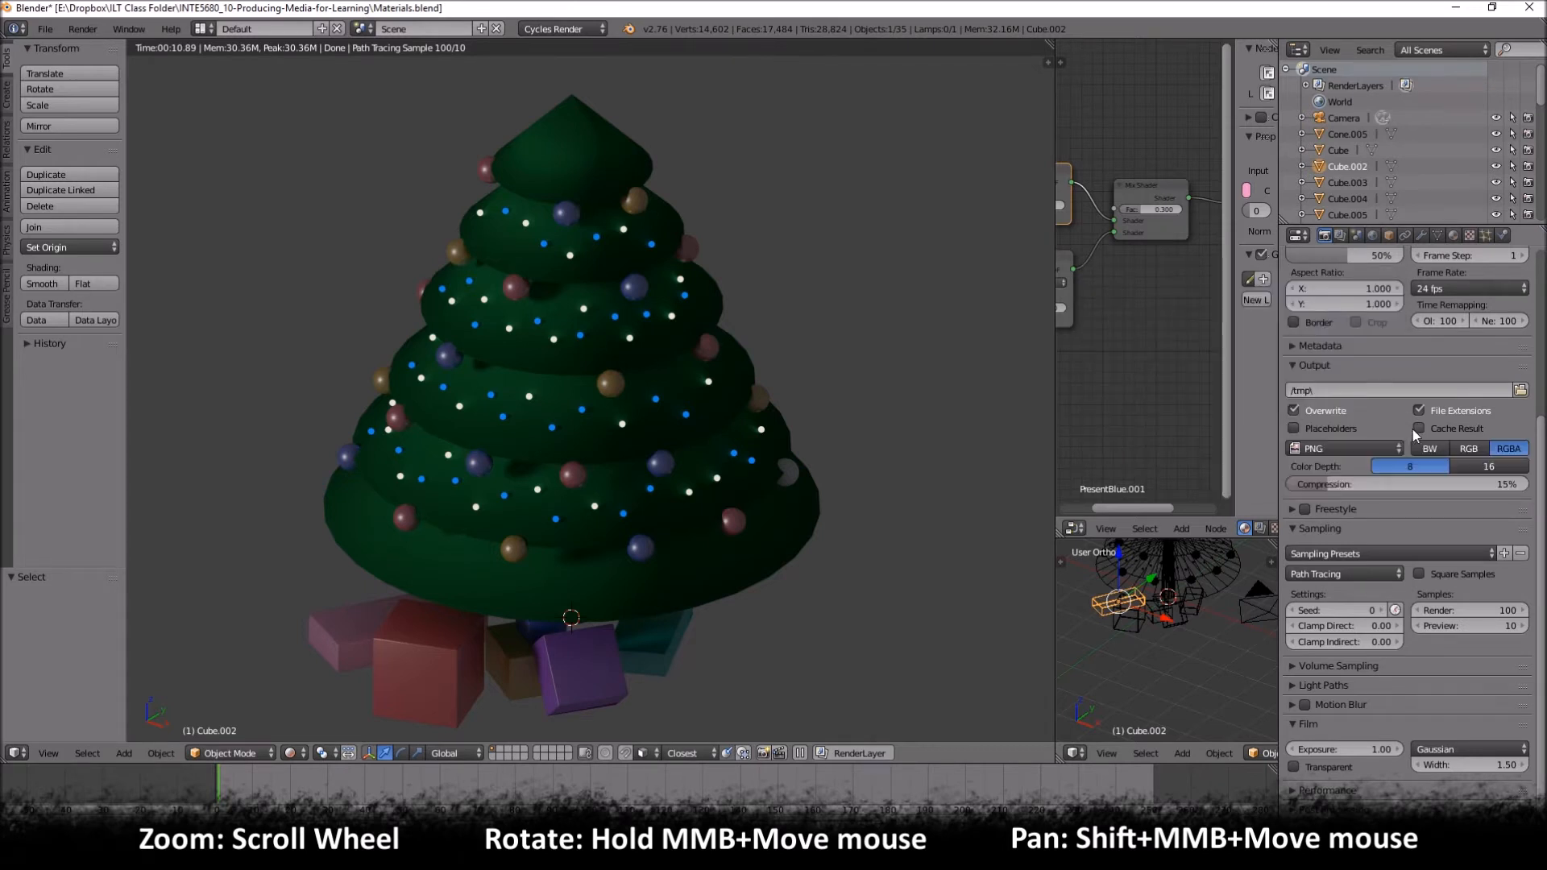
scroll(1382, 439, "up", 4)
scroll(1384, 443, "up", 3)
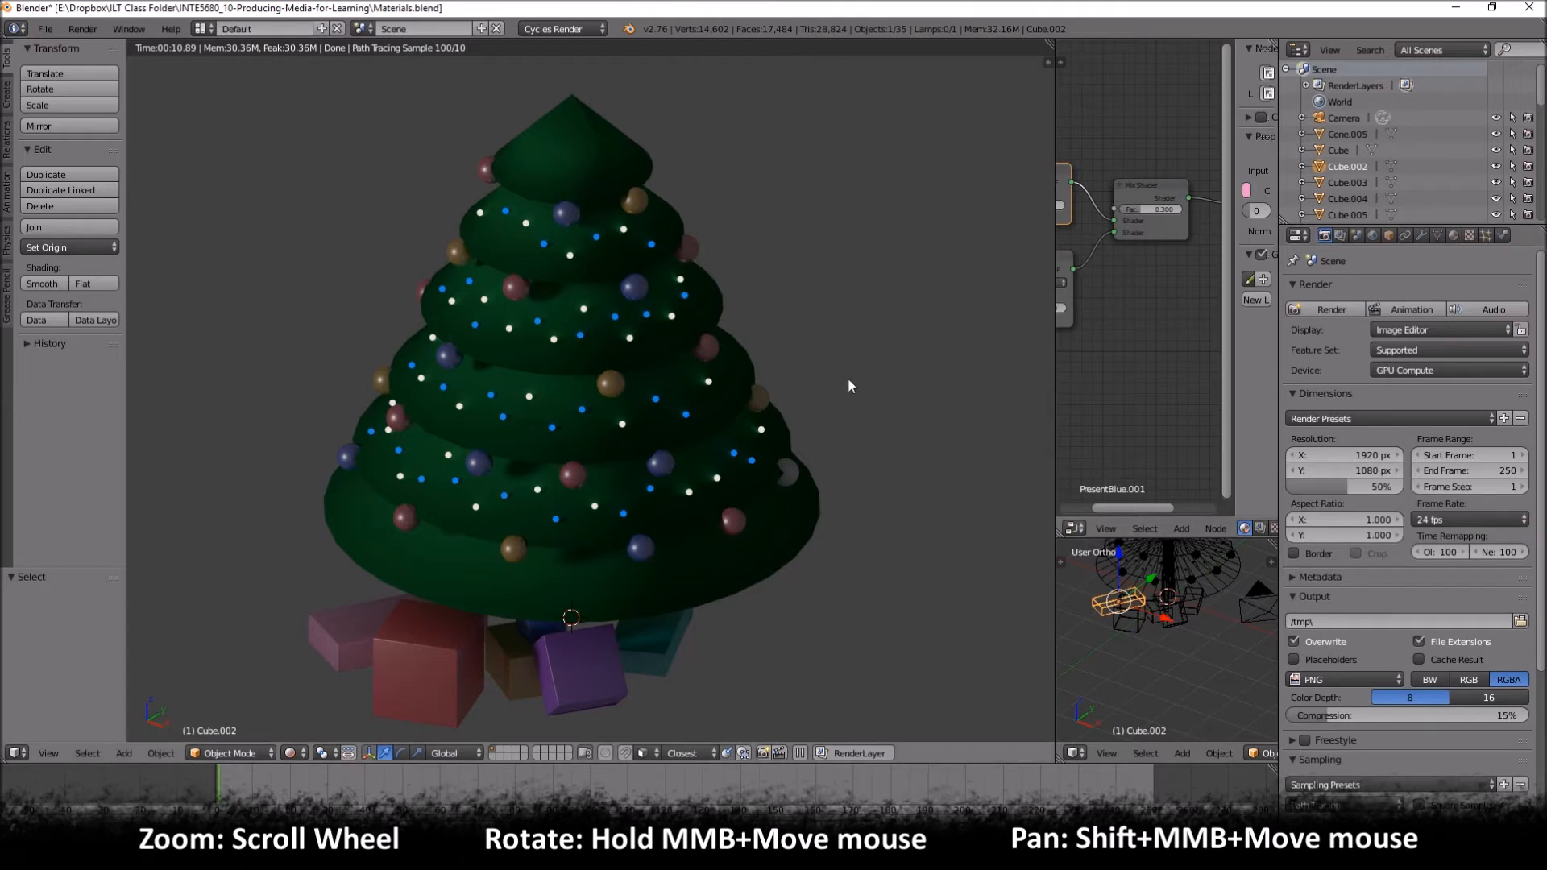
Step: Select the camera and change the large 3D view from rendered to solid shading
right_click(1255, 610)
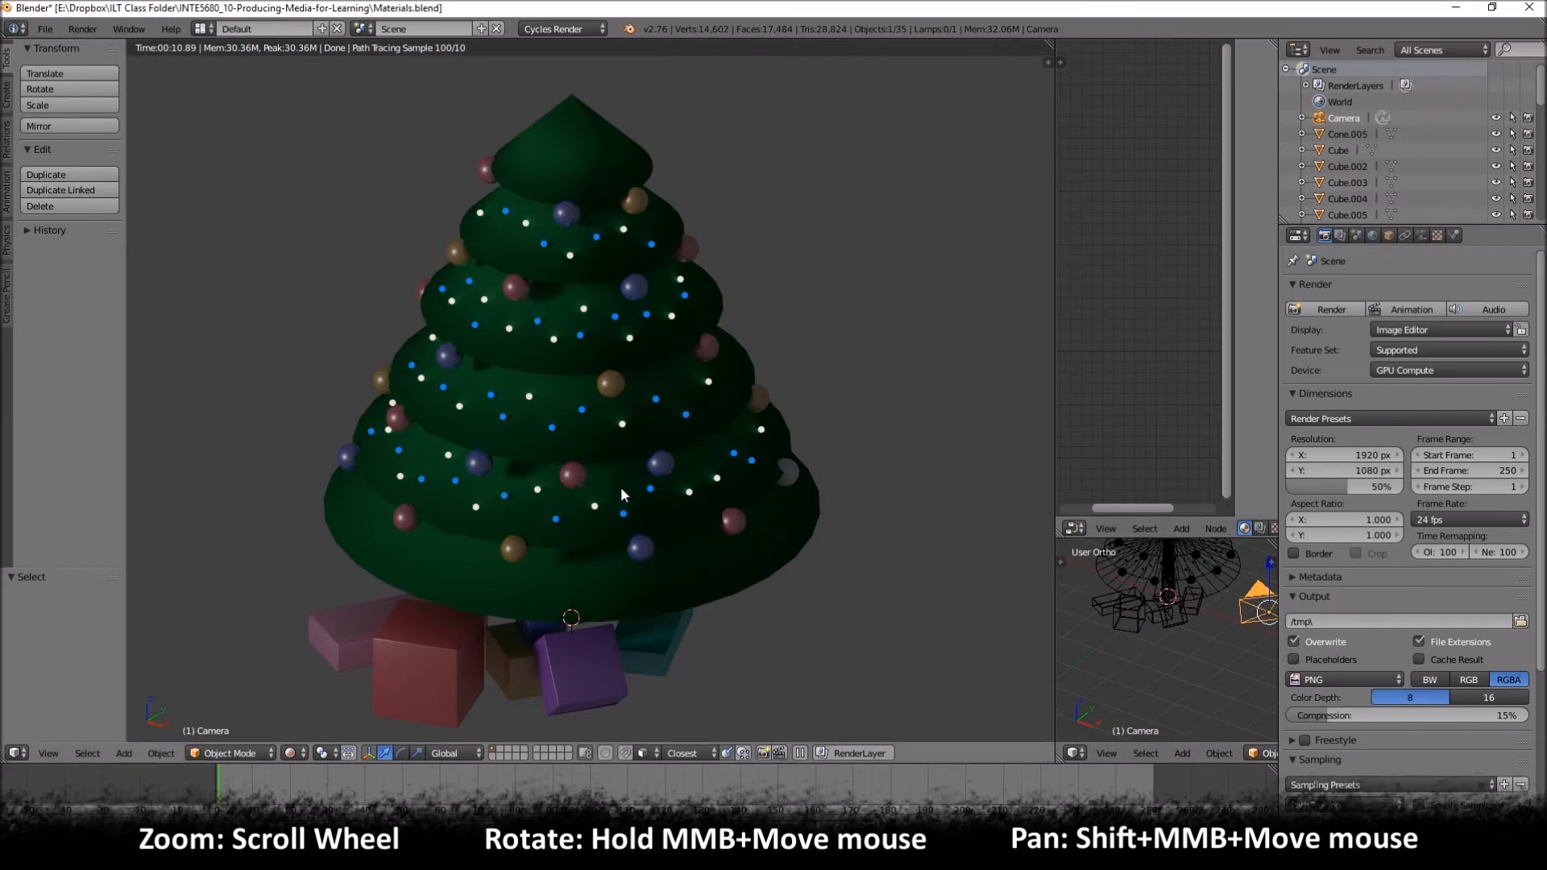
key("z")
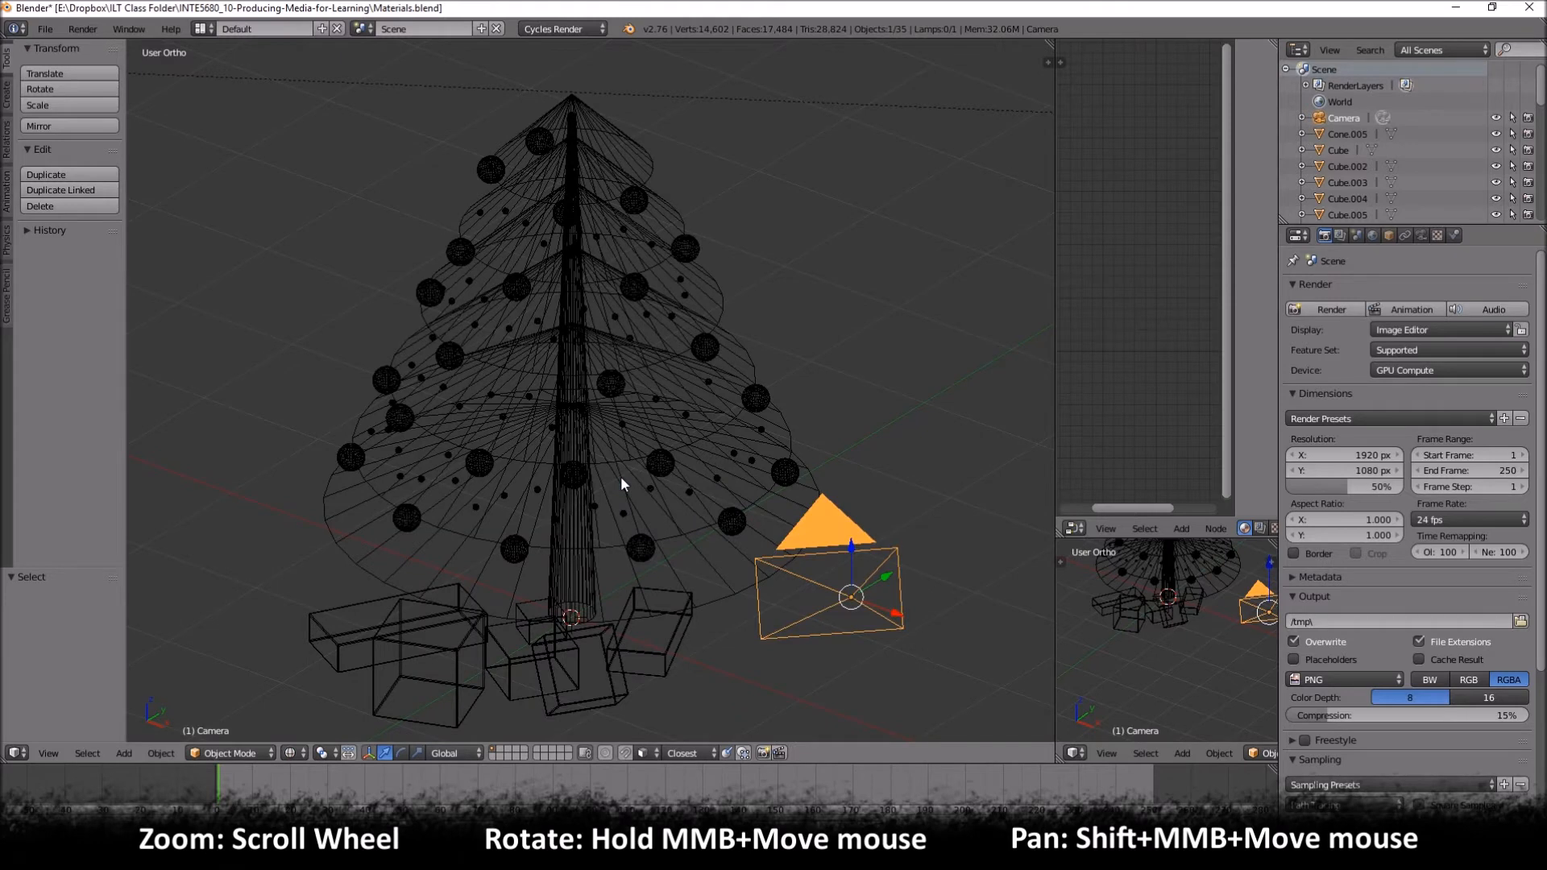
key("z")
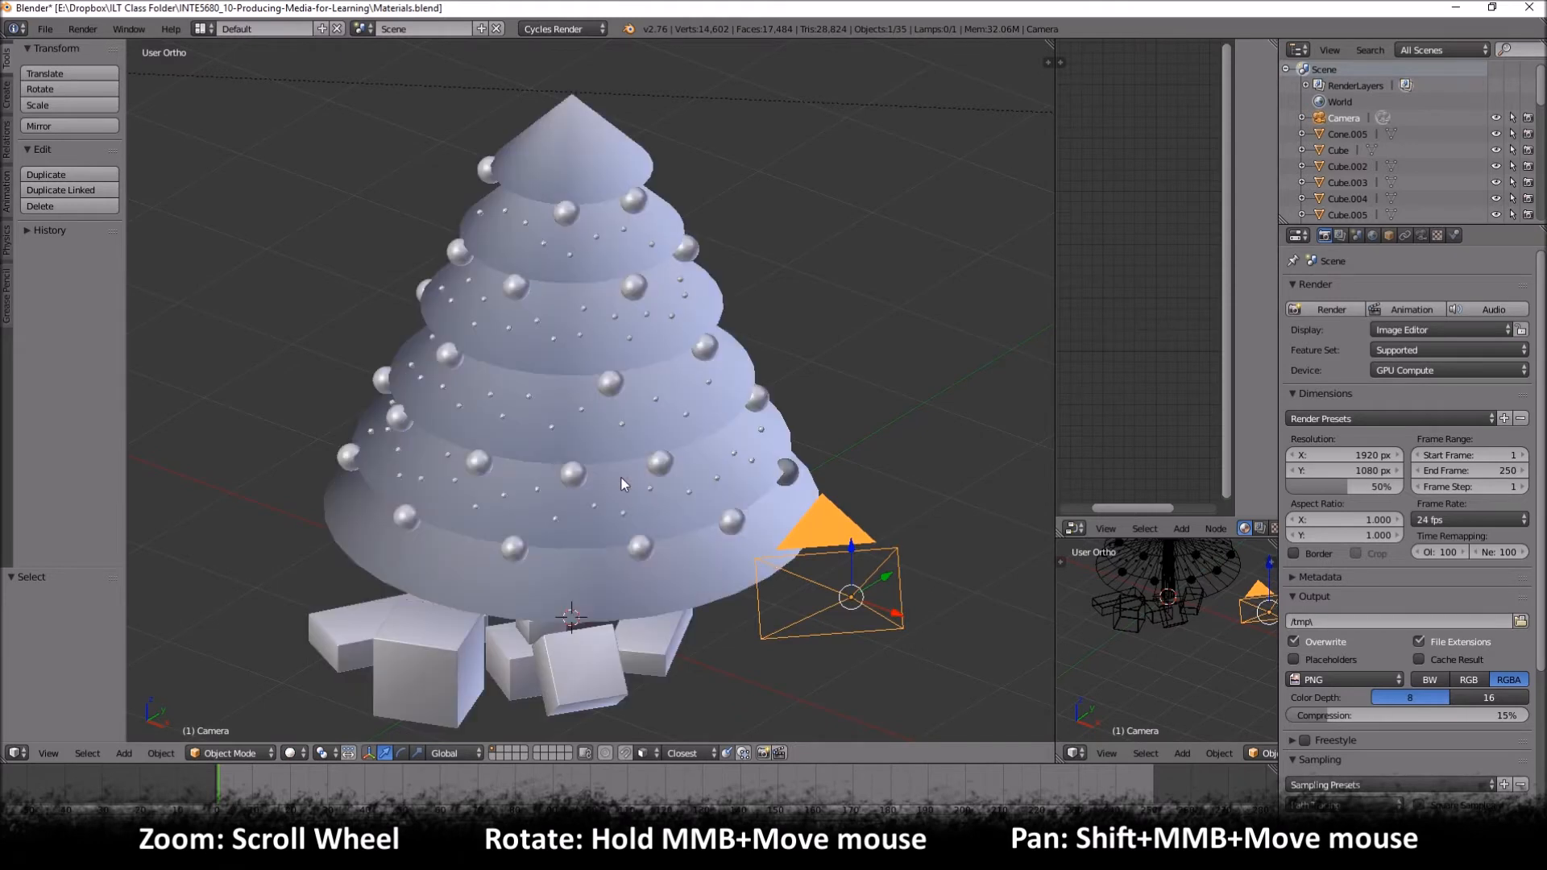
scroll(882, 564, "down", 4)
scroll(858, 543, "up", 1)
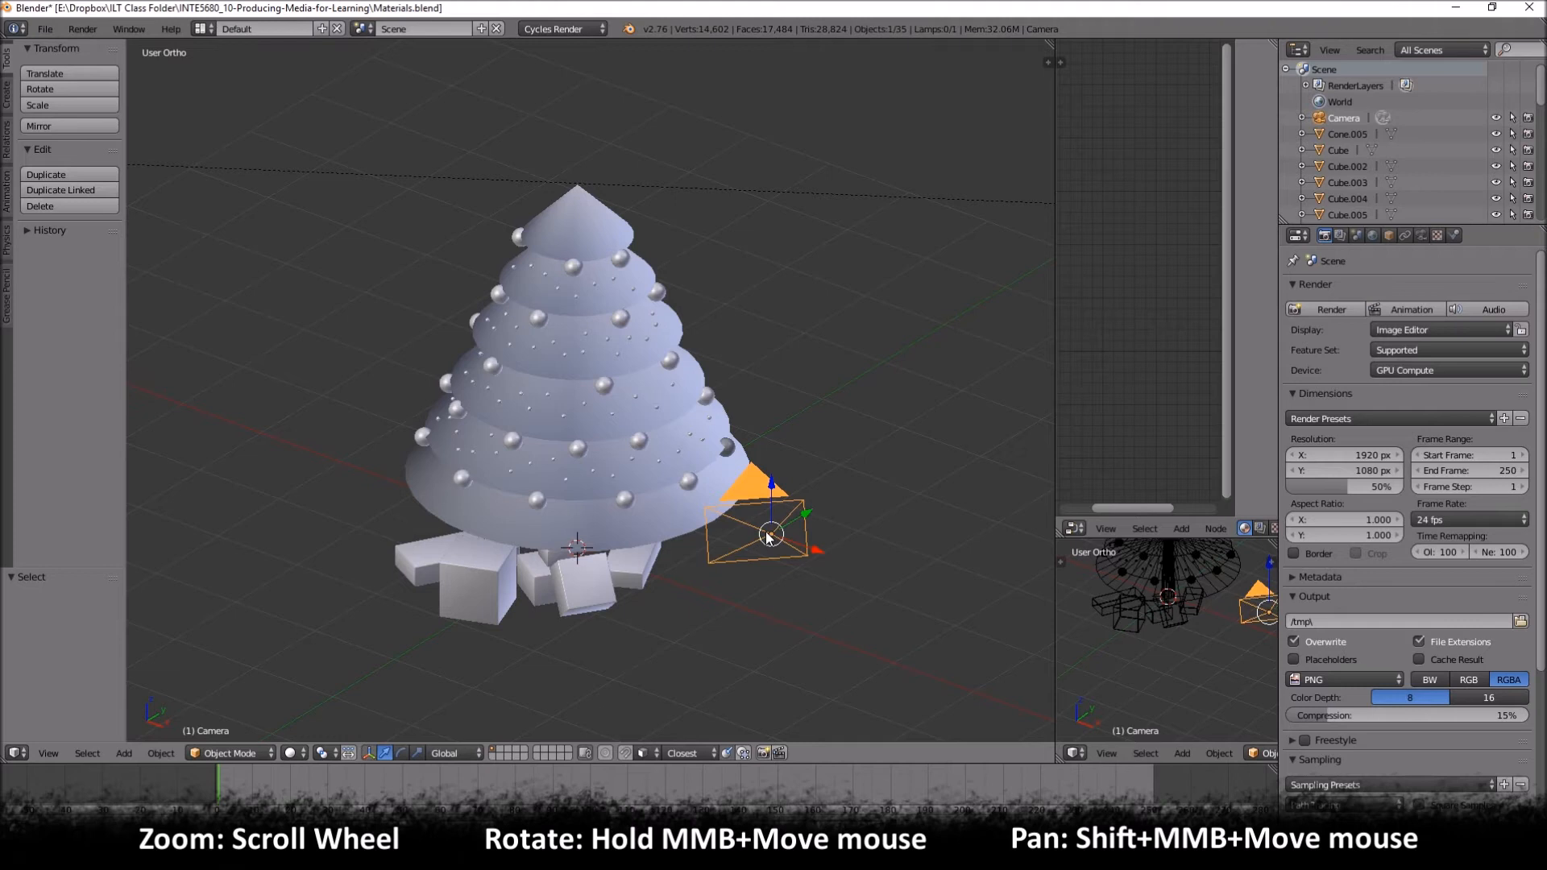
Step: Raise the camera along the Z axis by about 4.97 units and look through it at the tree
left_click_drag(805, 517, 665, 140)
key("KP_0")
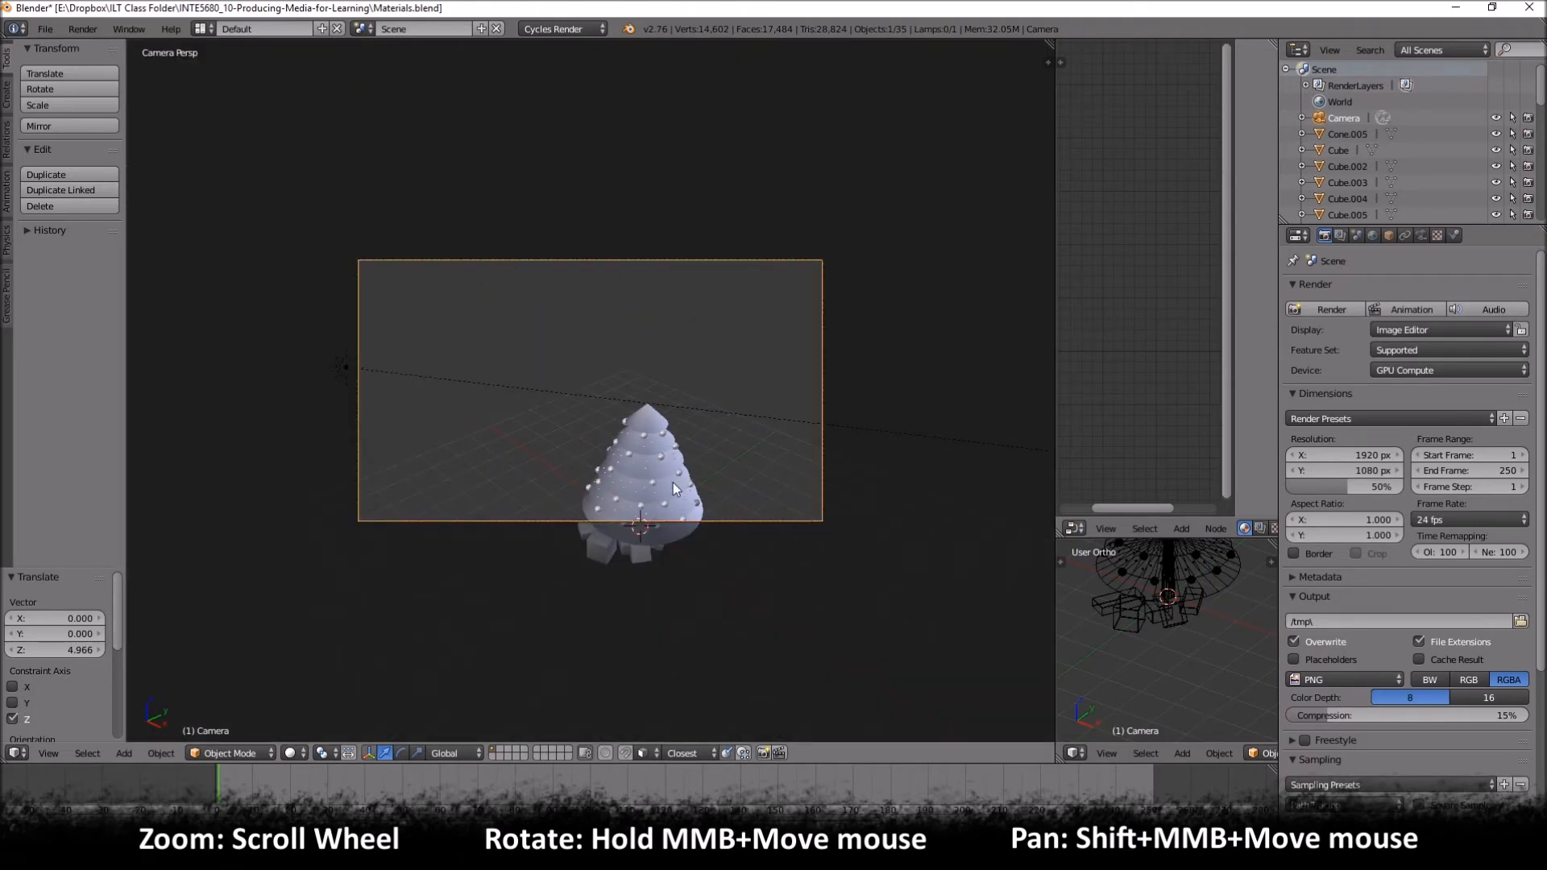
key("KP_0")
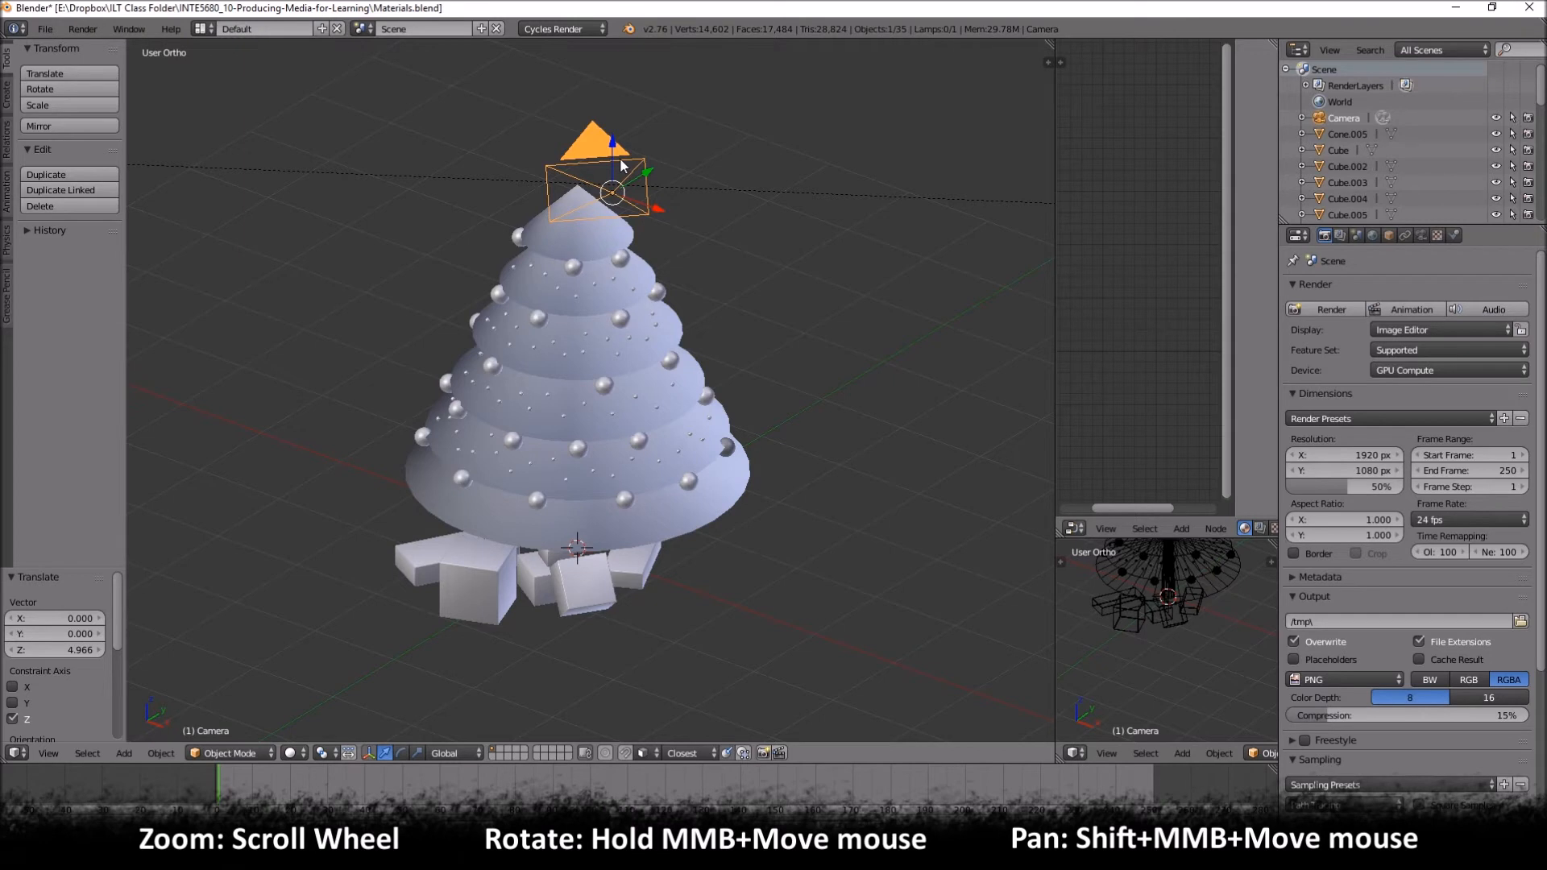
key("KP_0")
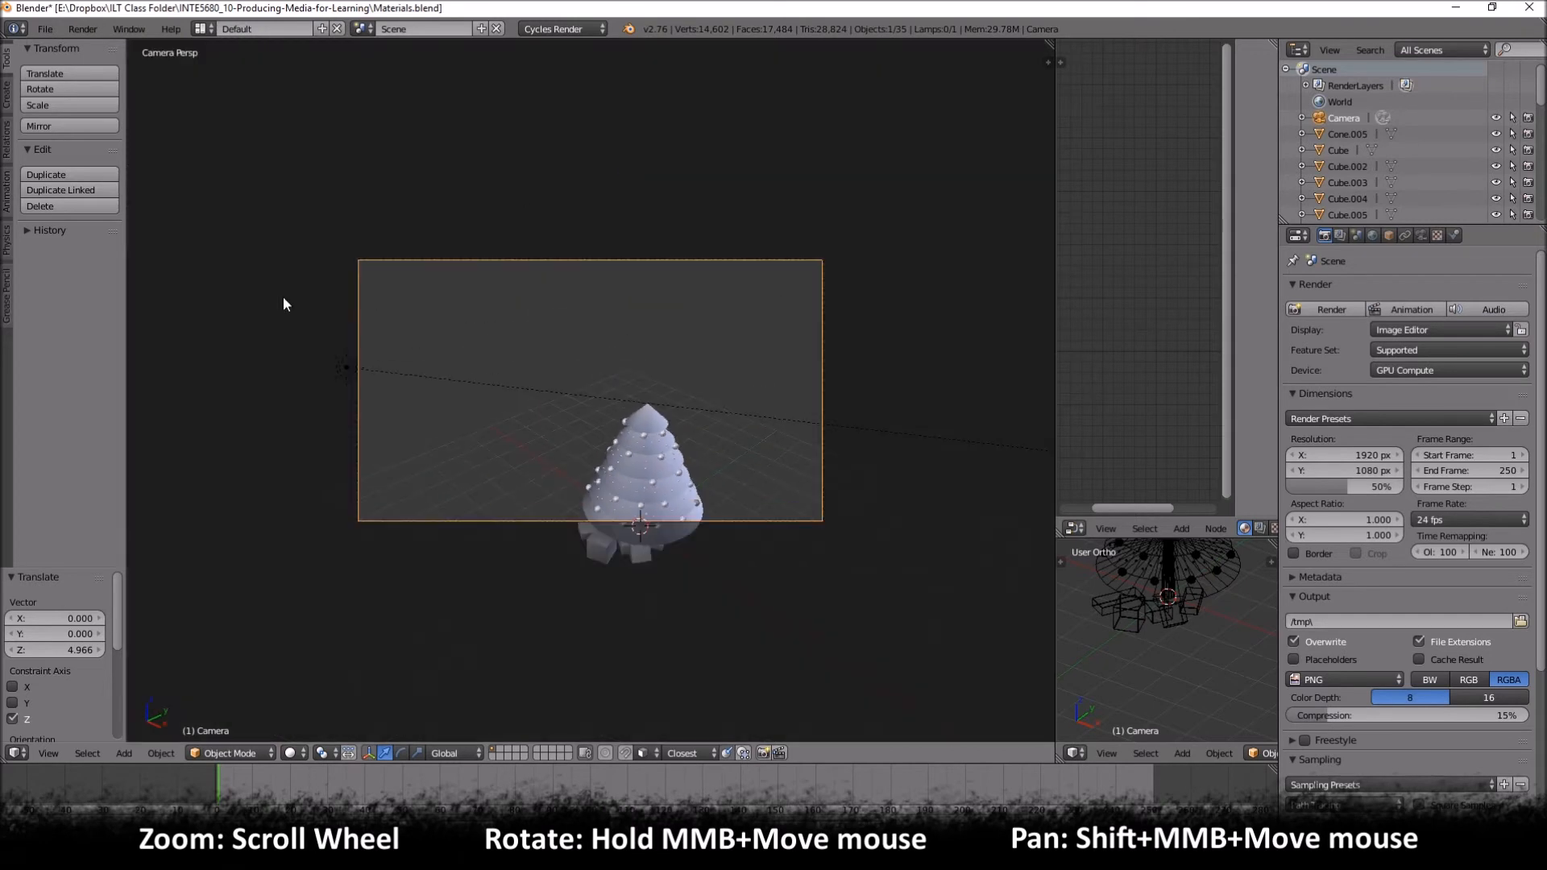
Step: Leave the active camera's view and return to it to compare both views of the scene
left_click(47, 753)
mouse_move(71, 587)
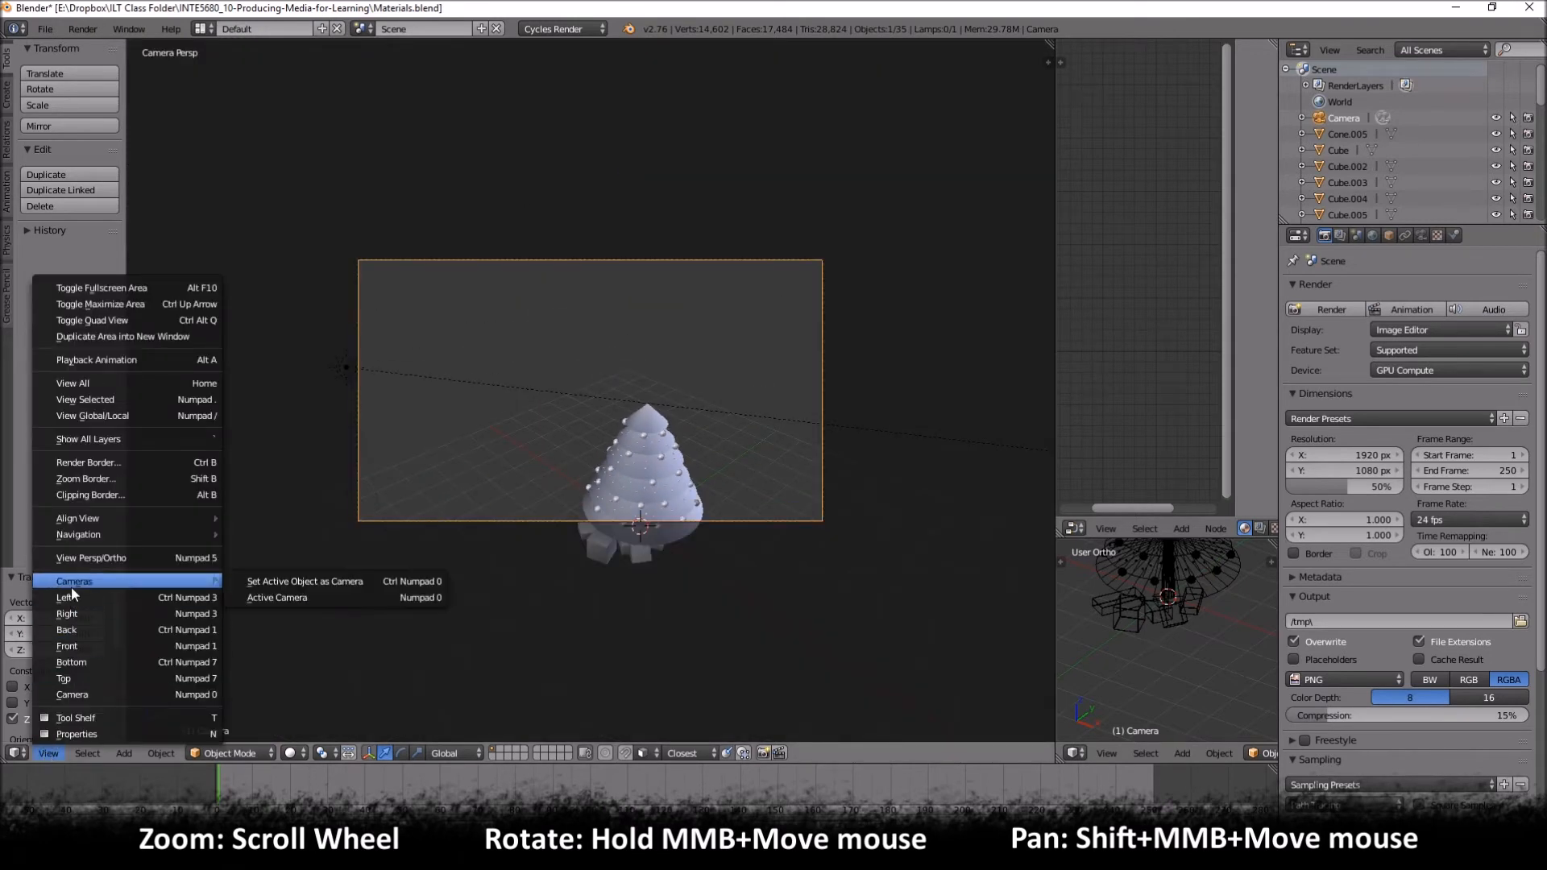
left_click(276, 598)
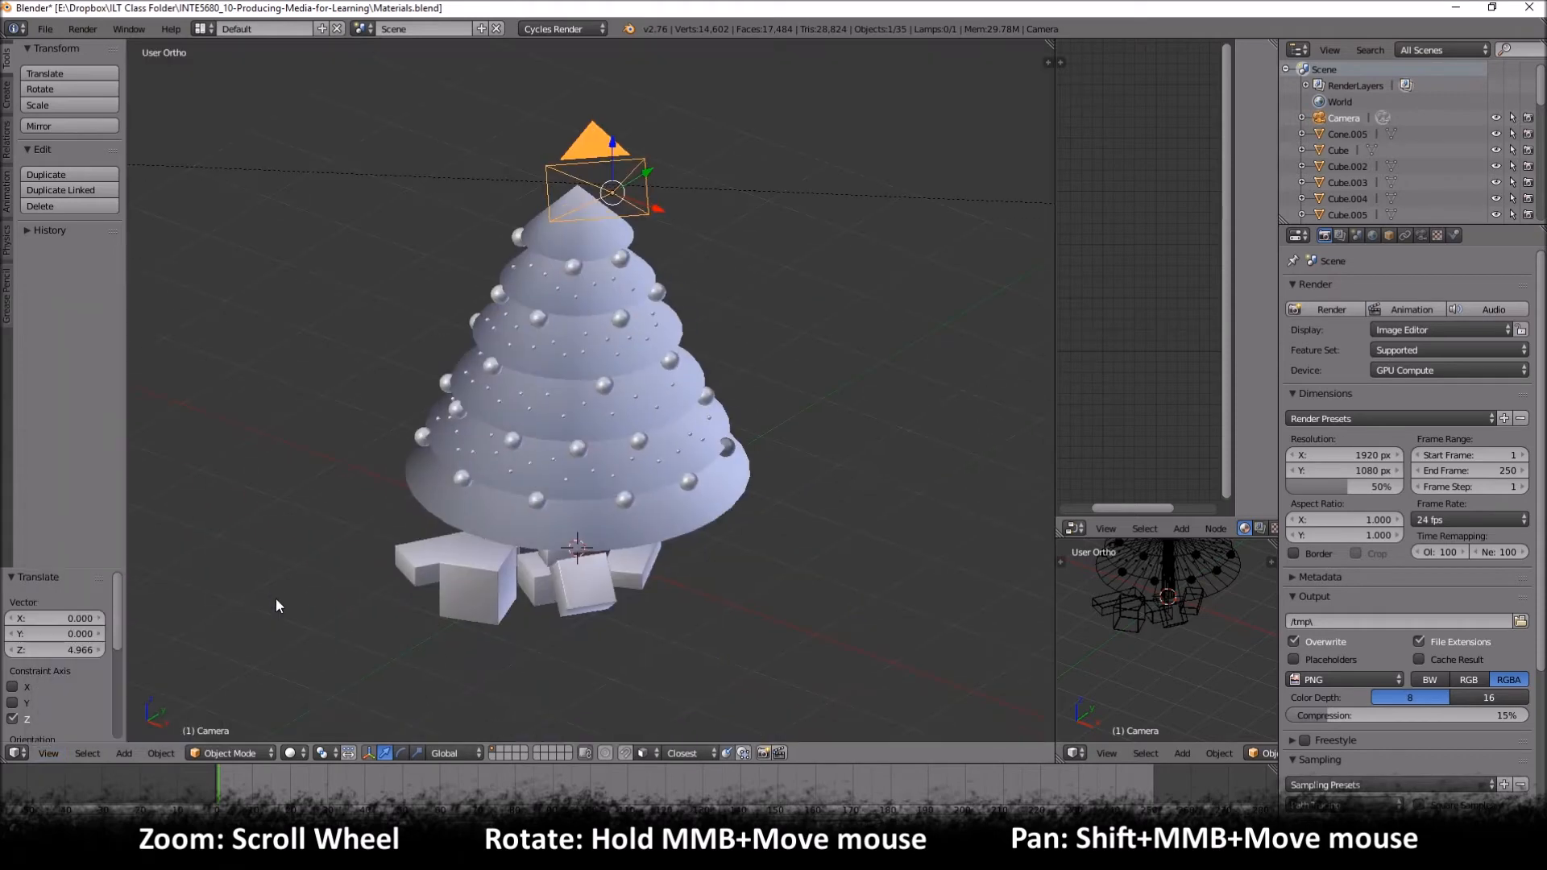
left_click(48, 753)
mouse_move(96, 583)
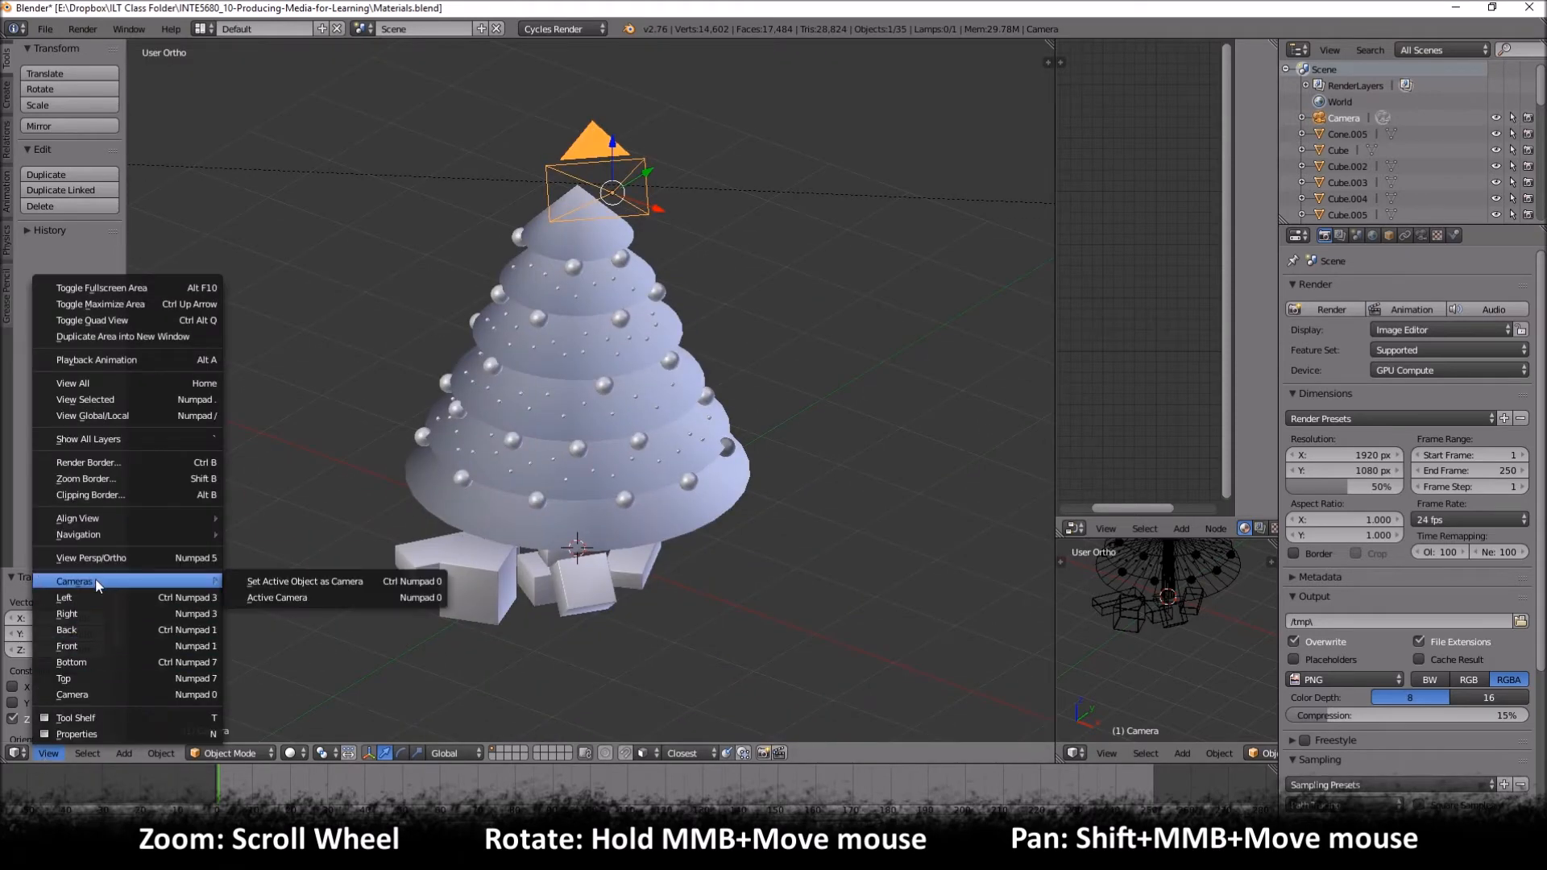
left_click(254, 597)
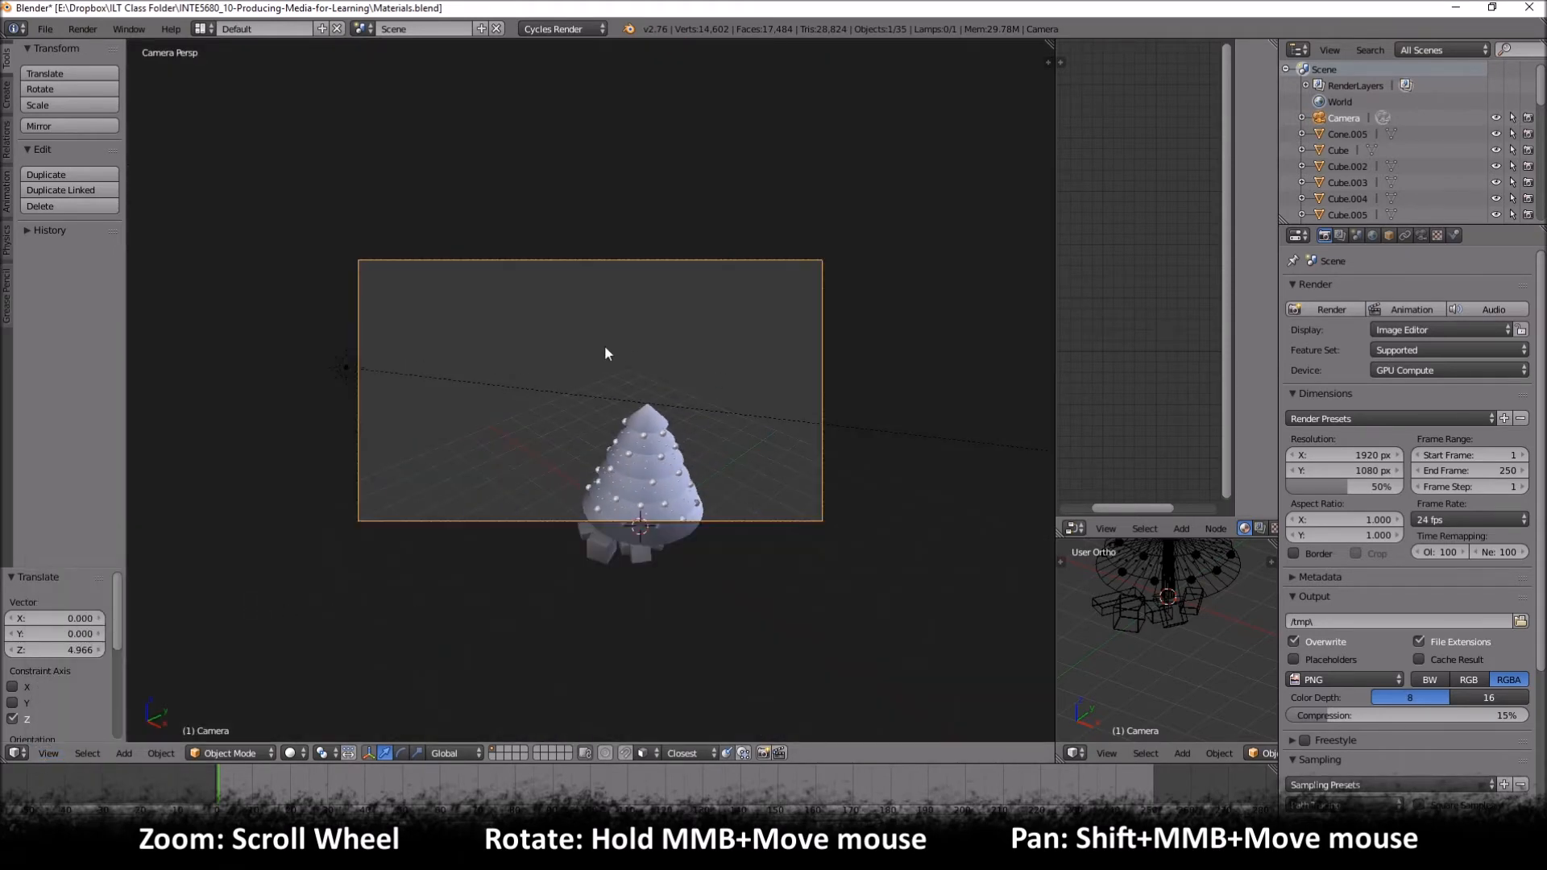
Step: Start fly navigation from the camera view and move the camera closer until the whole tree and presents fit the frame
scroll(604, 346, "up", 3)
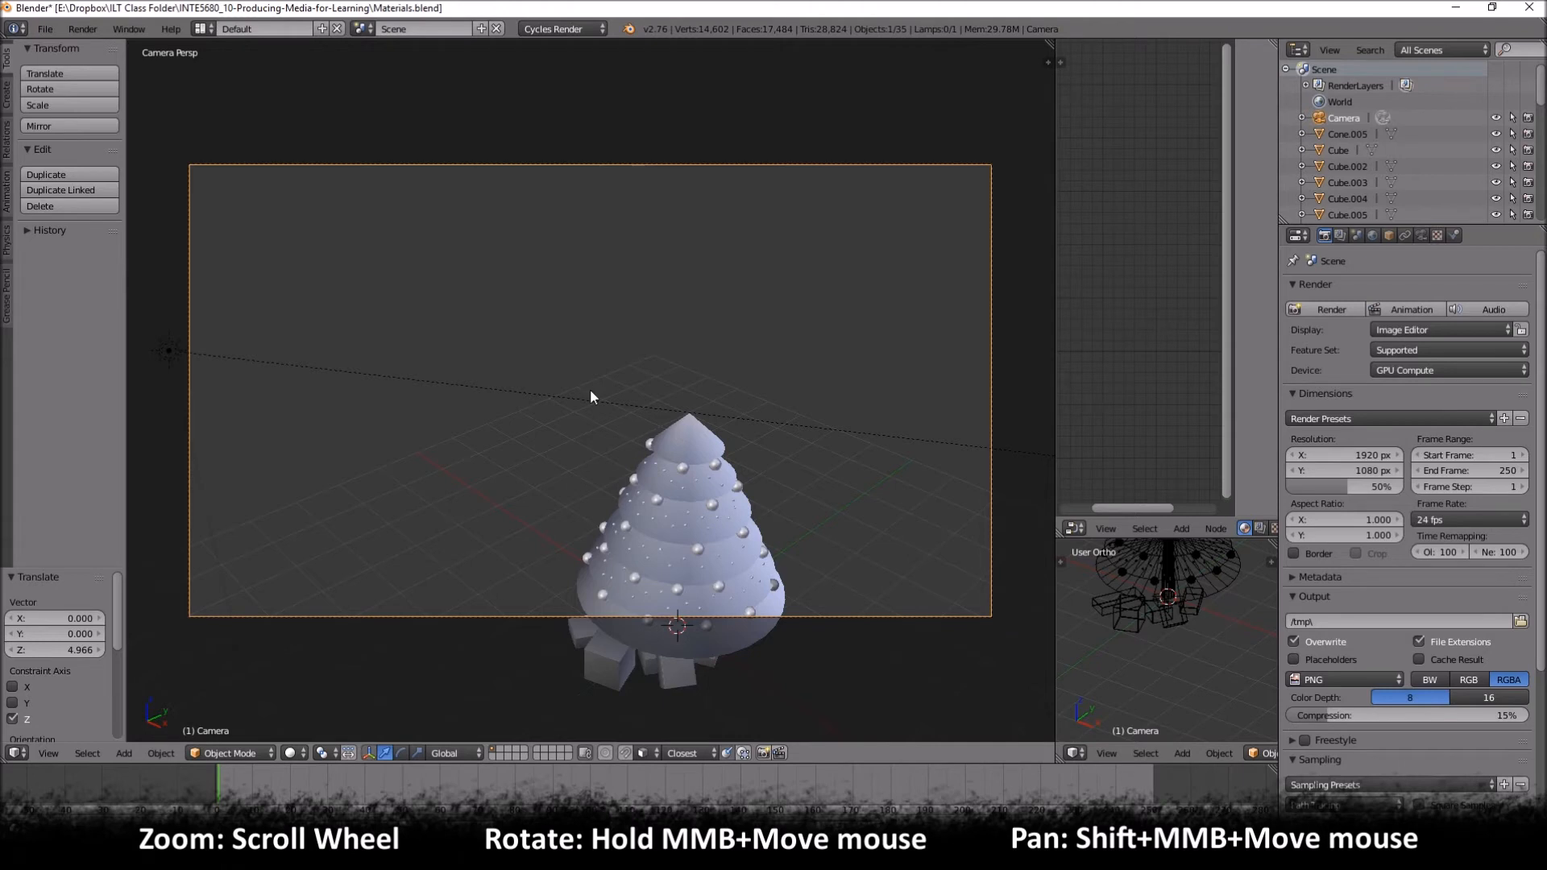
key("shift+f")
key("w")
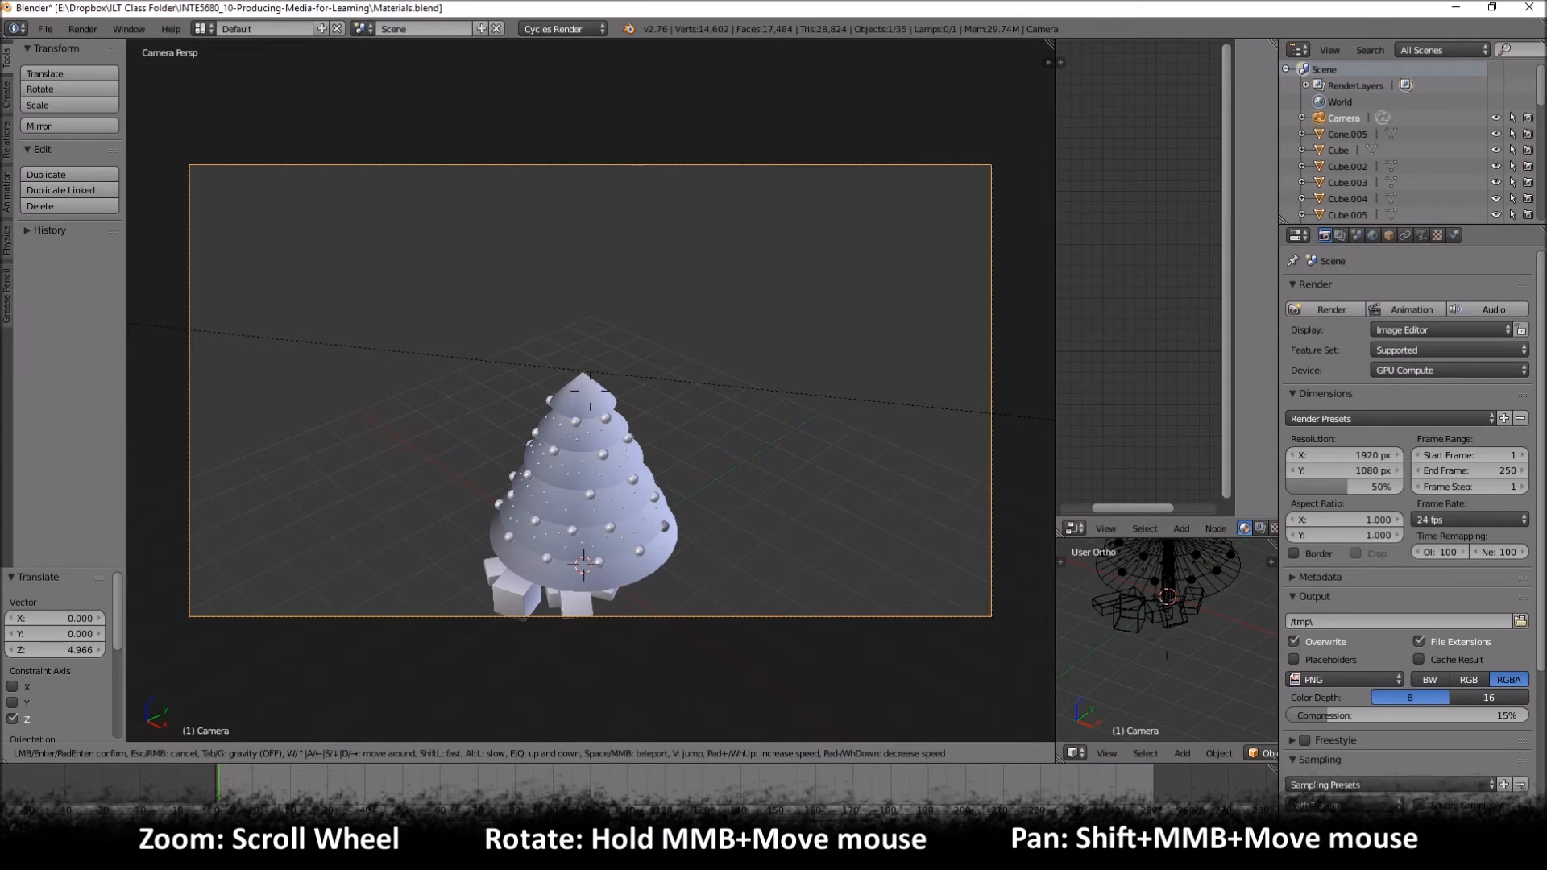
key("w")
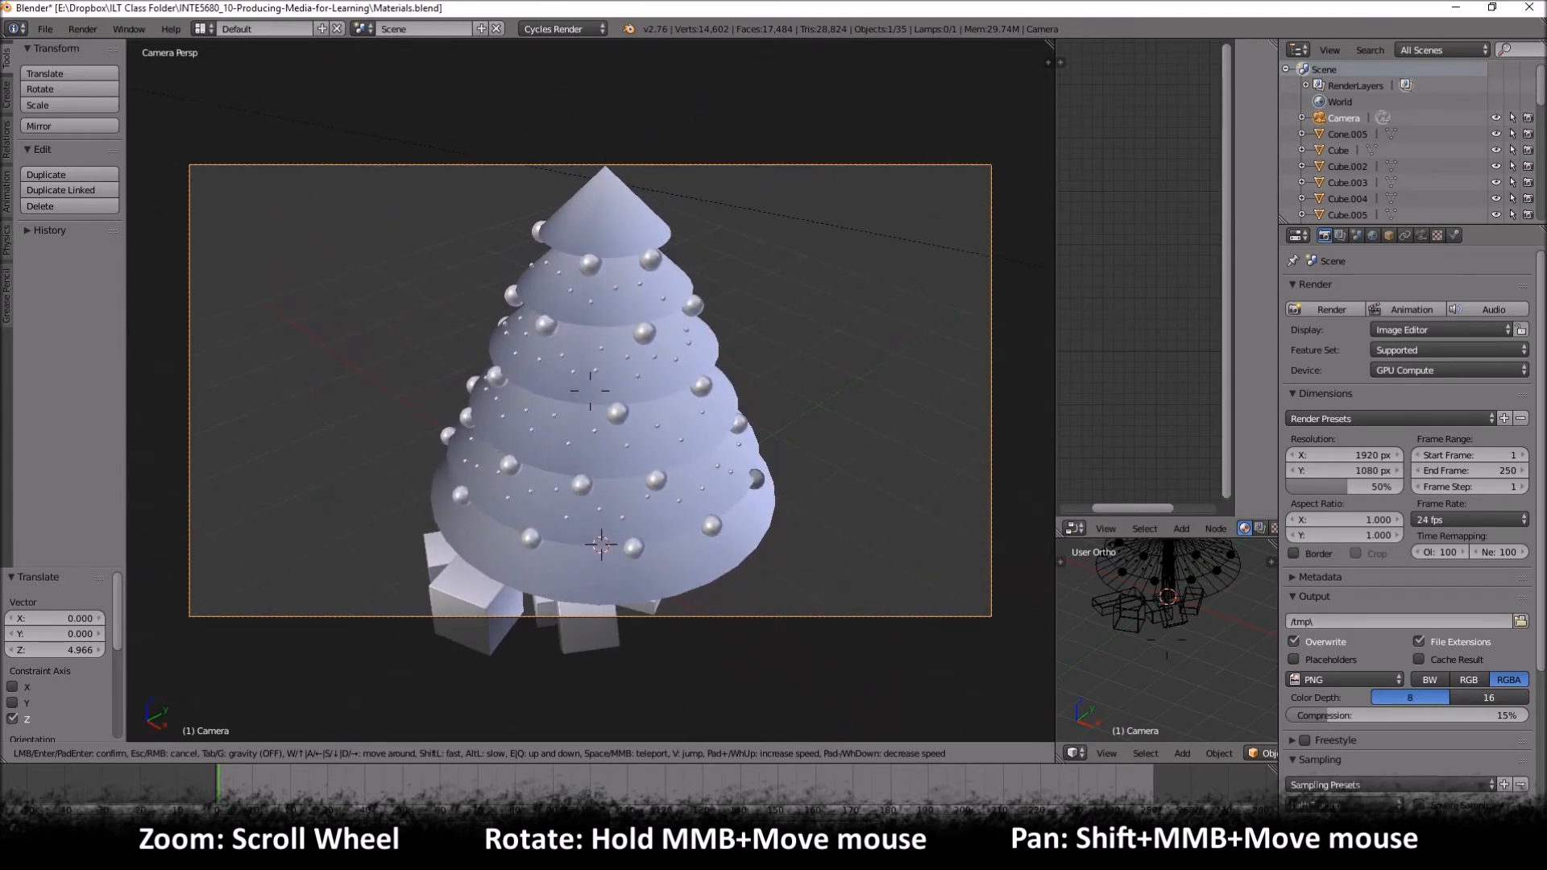
key("s")
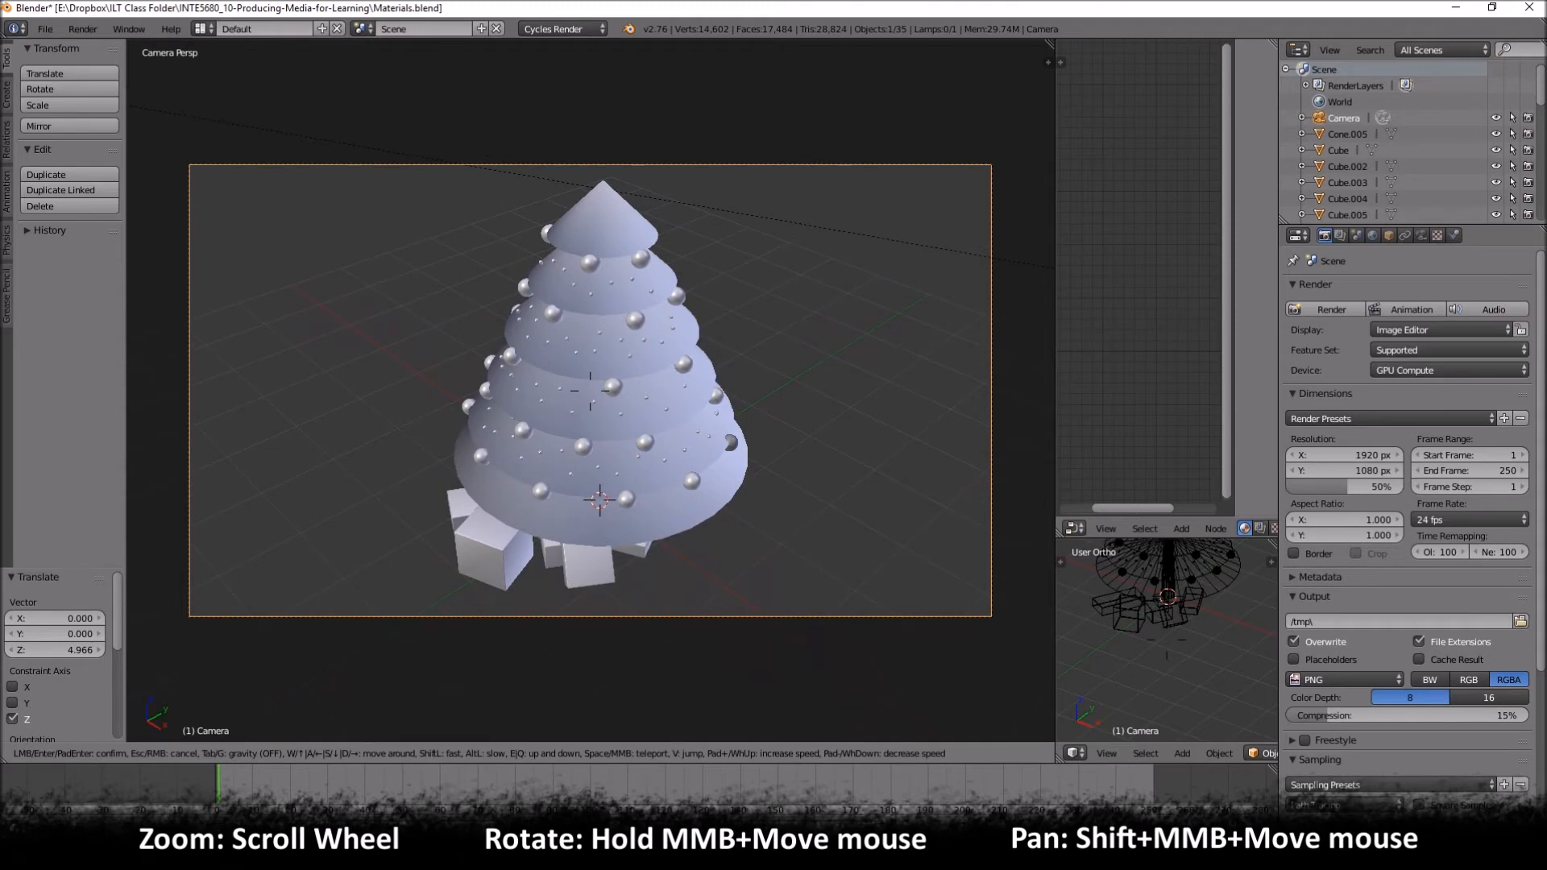
key("s")
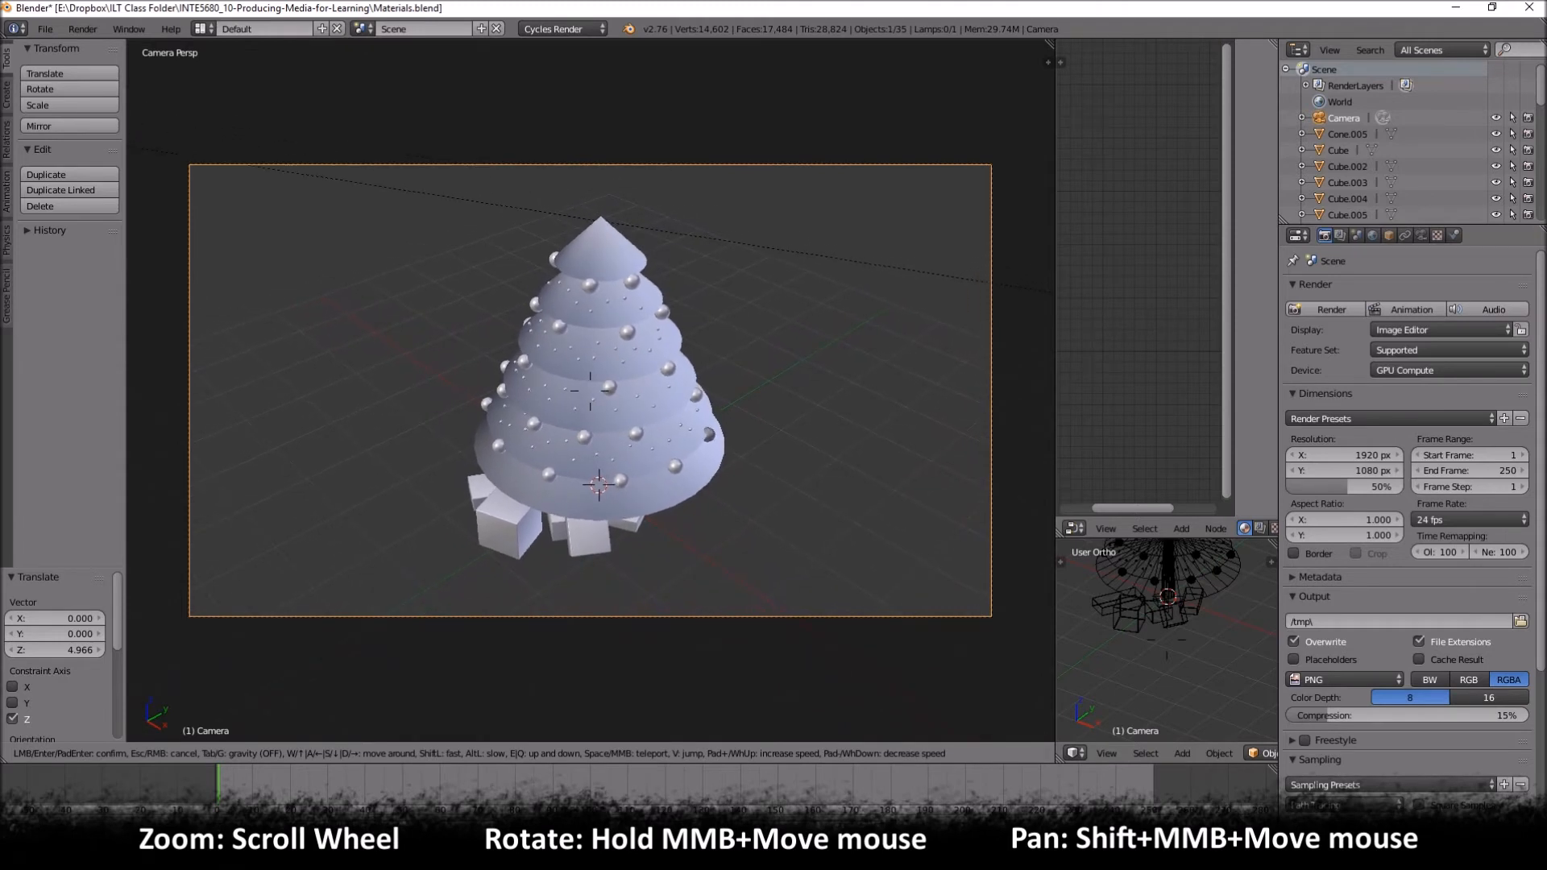
Step: Fly the camera down and up, shift it sideways and pull it back to leave more space around the tree
key("q")
key("e")
key("e")
key("a")
key("s")
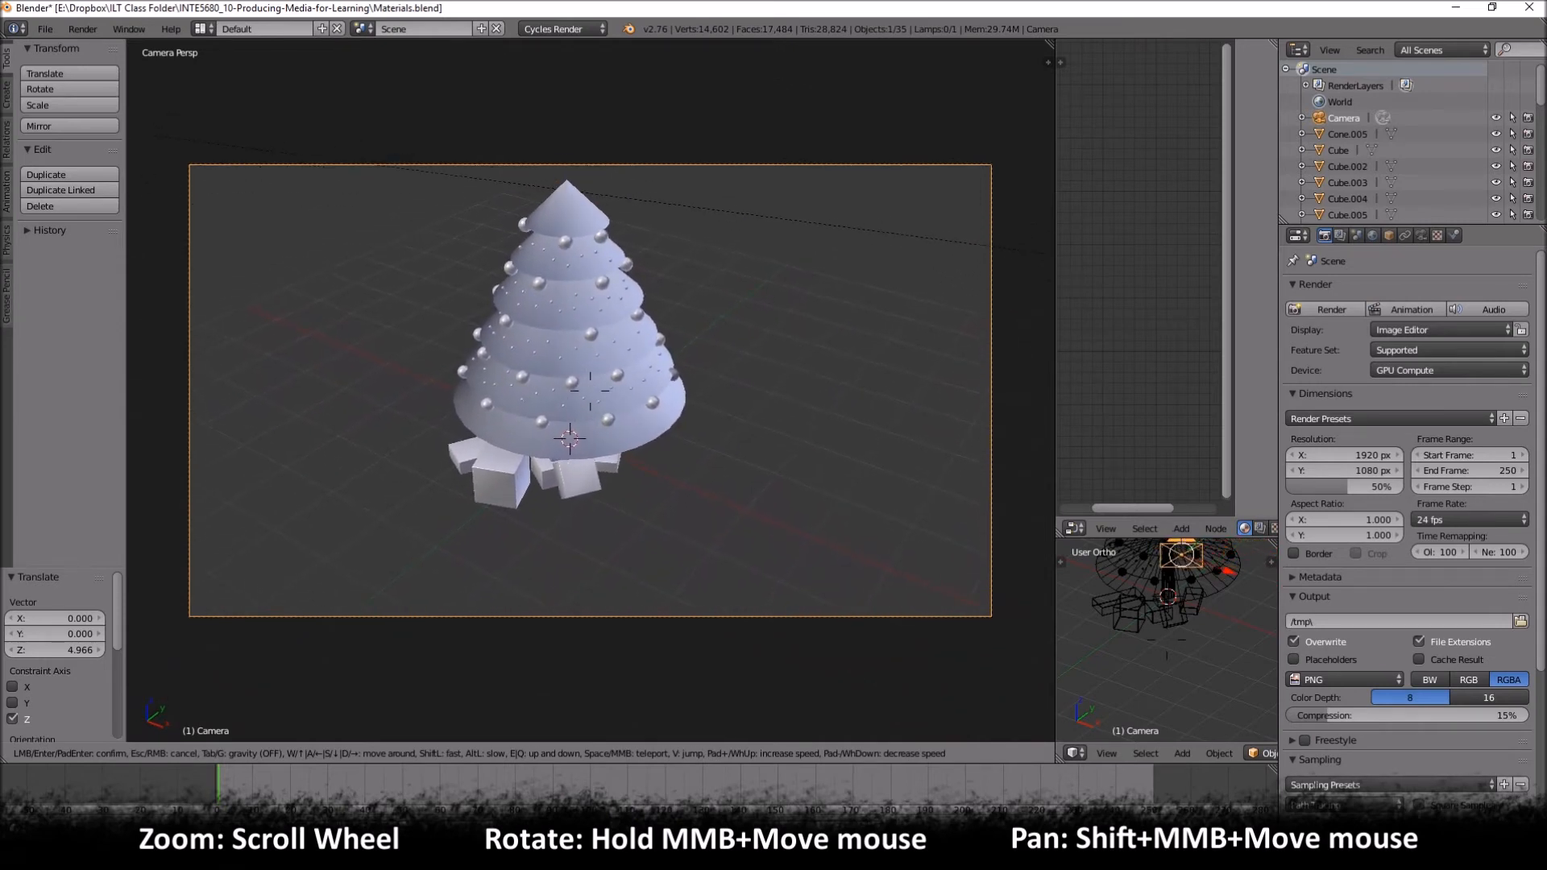
Step: Lower the camera toward the presents, raise it again and shift it sideways to bring the tree nearer the frame's centre
key("q")
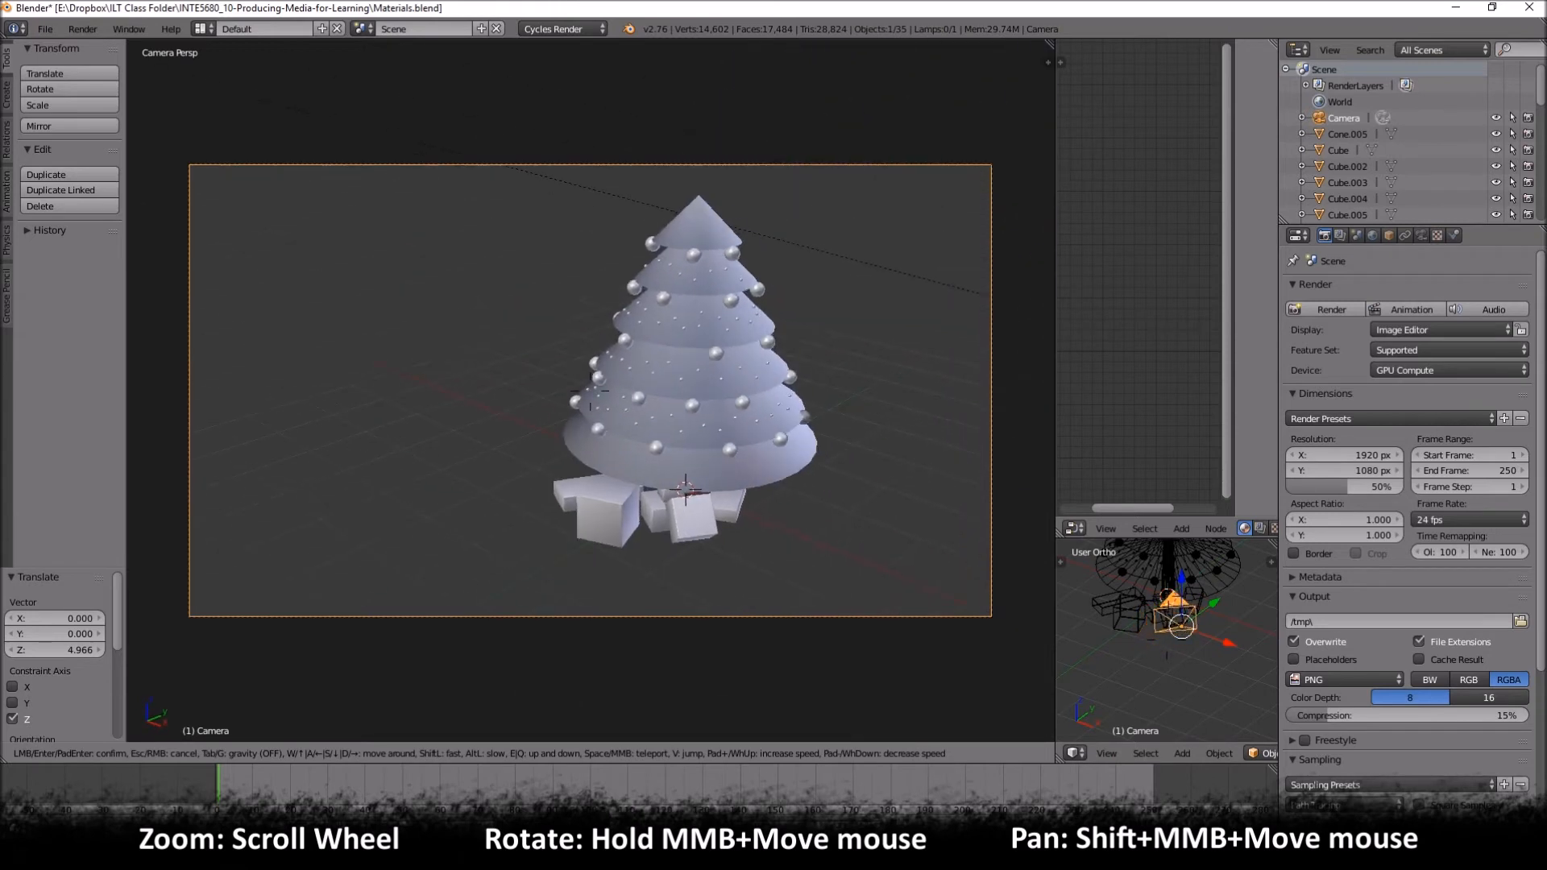
key("q")
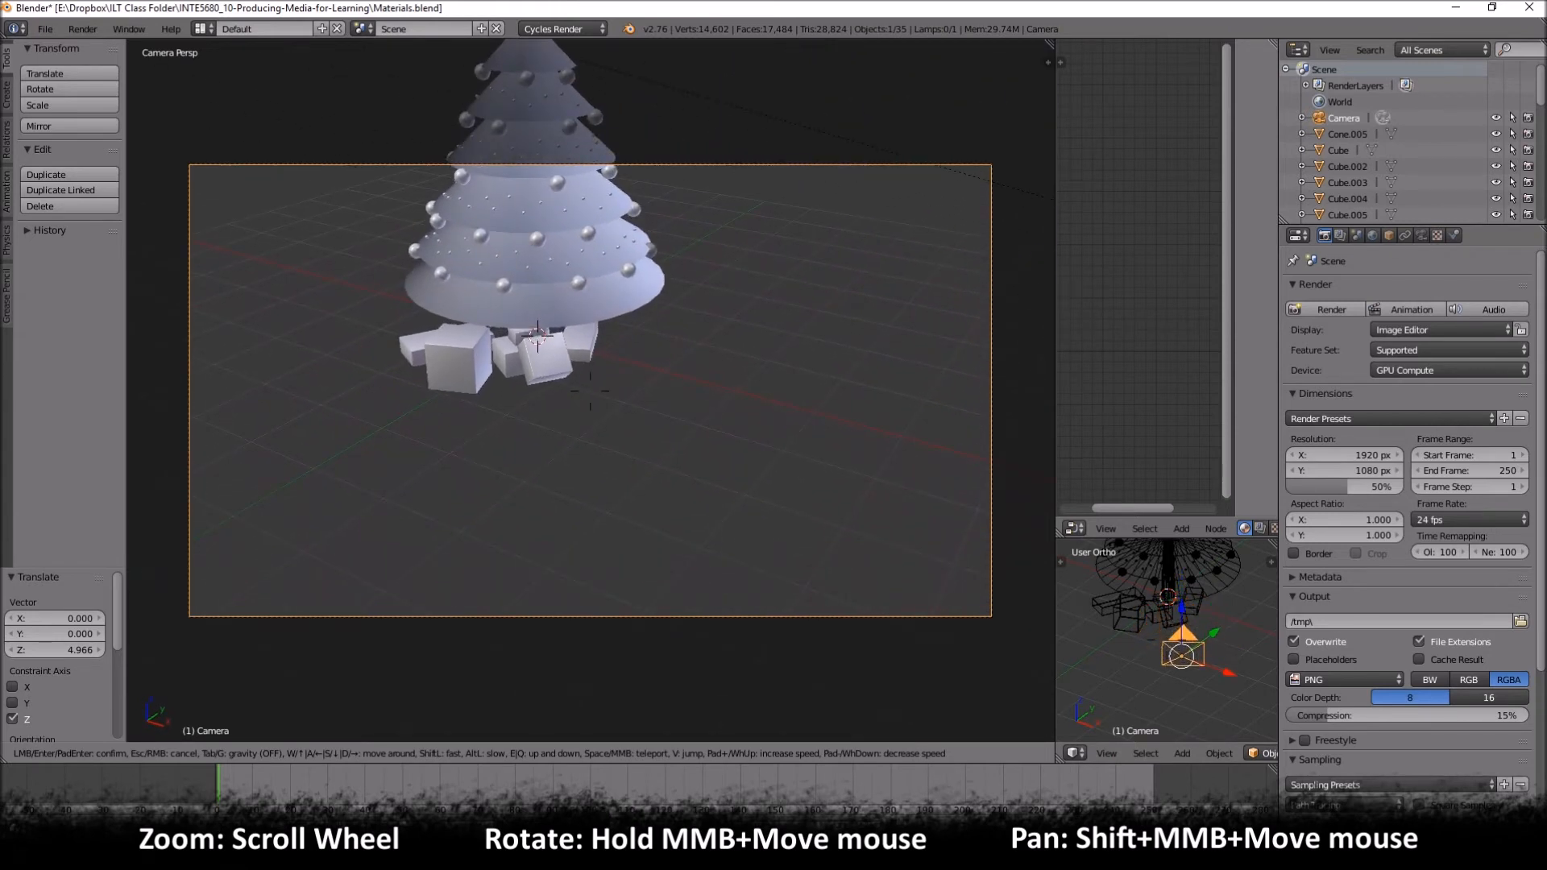
key("e")
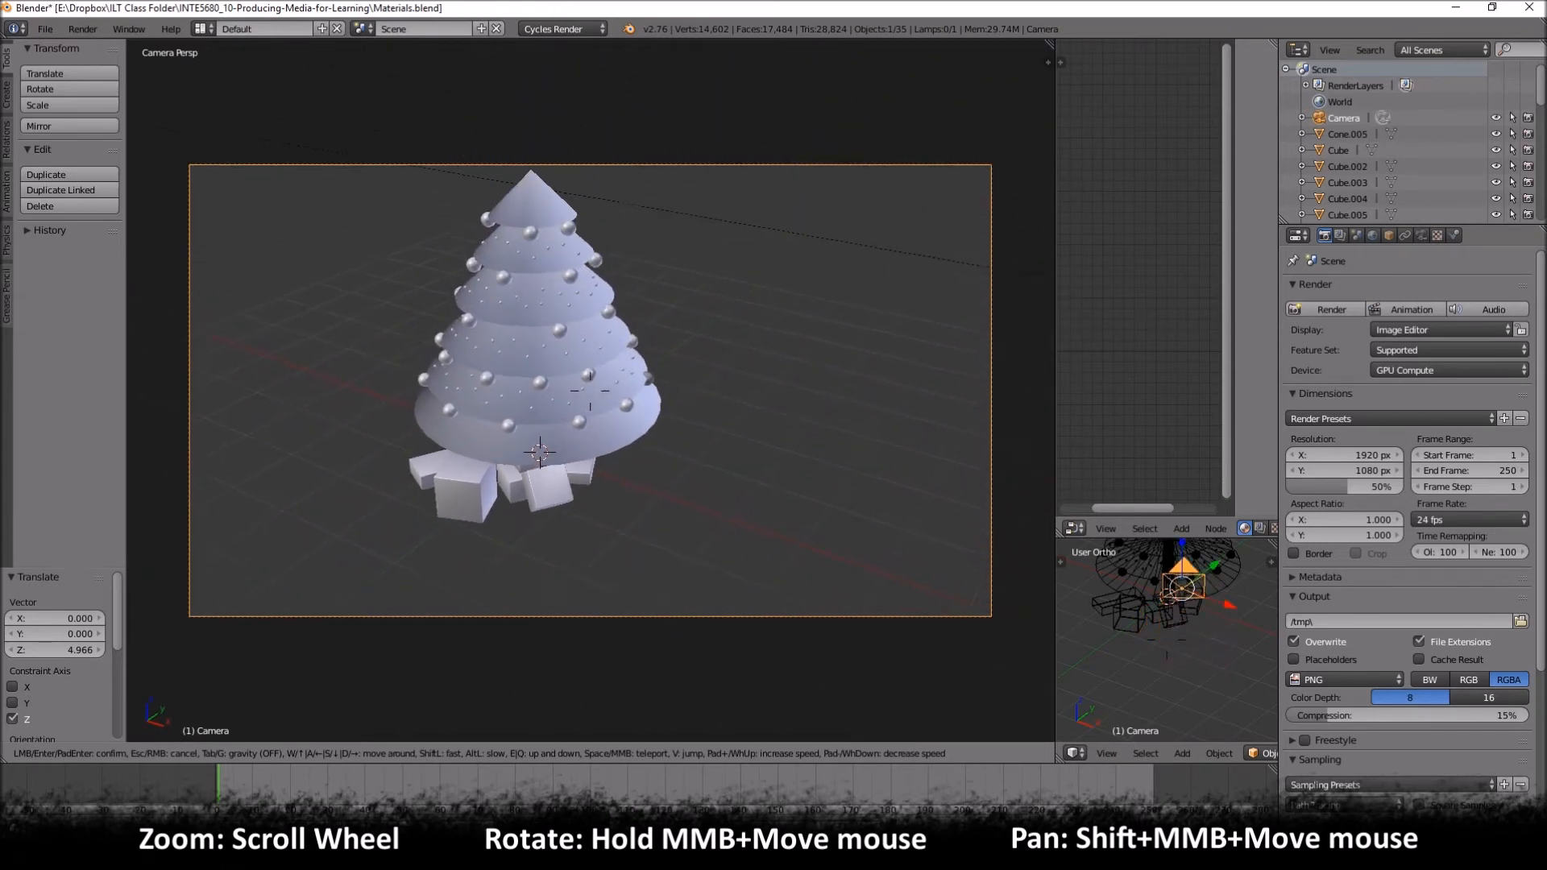
key("a")
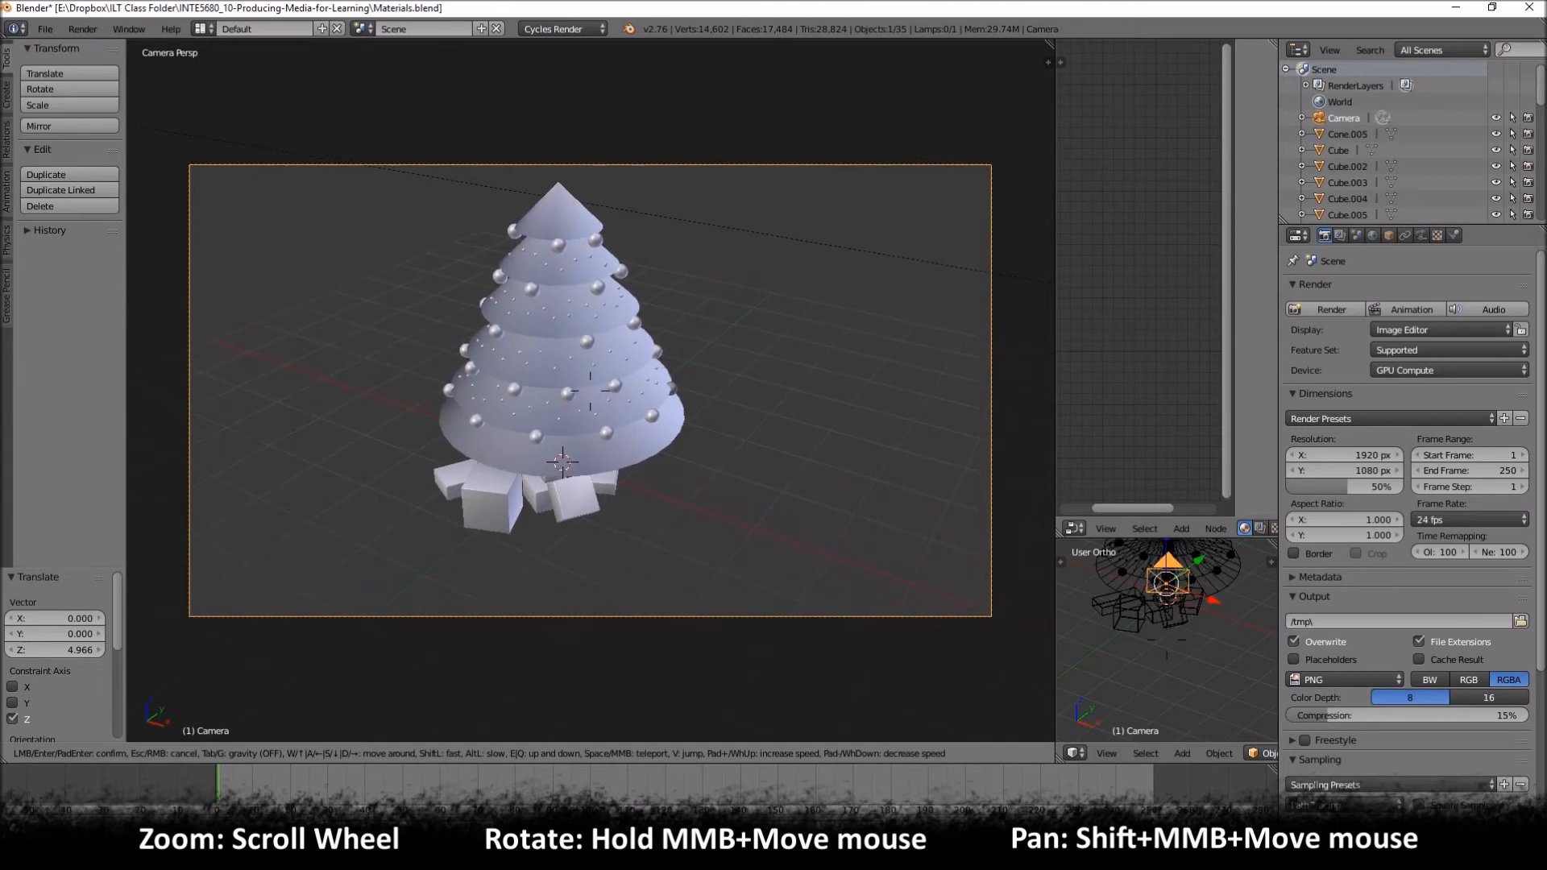
Step: Adjust the camera's distance and sideways position so the tree and presents nearly fill the frame's height
key("s")
key("d")
key("w")
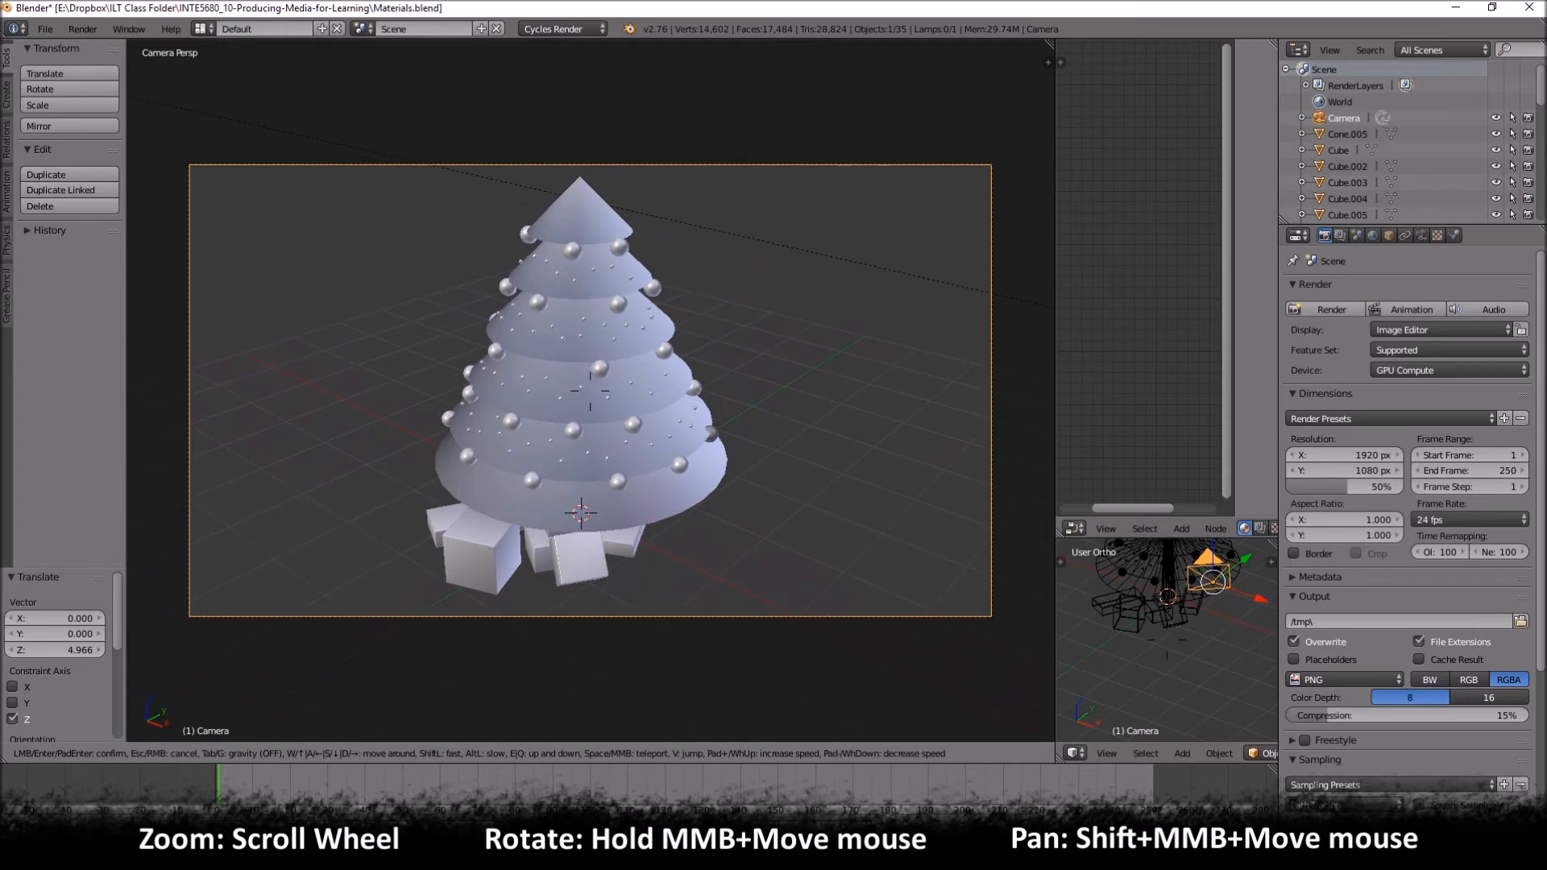
key("a")
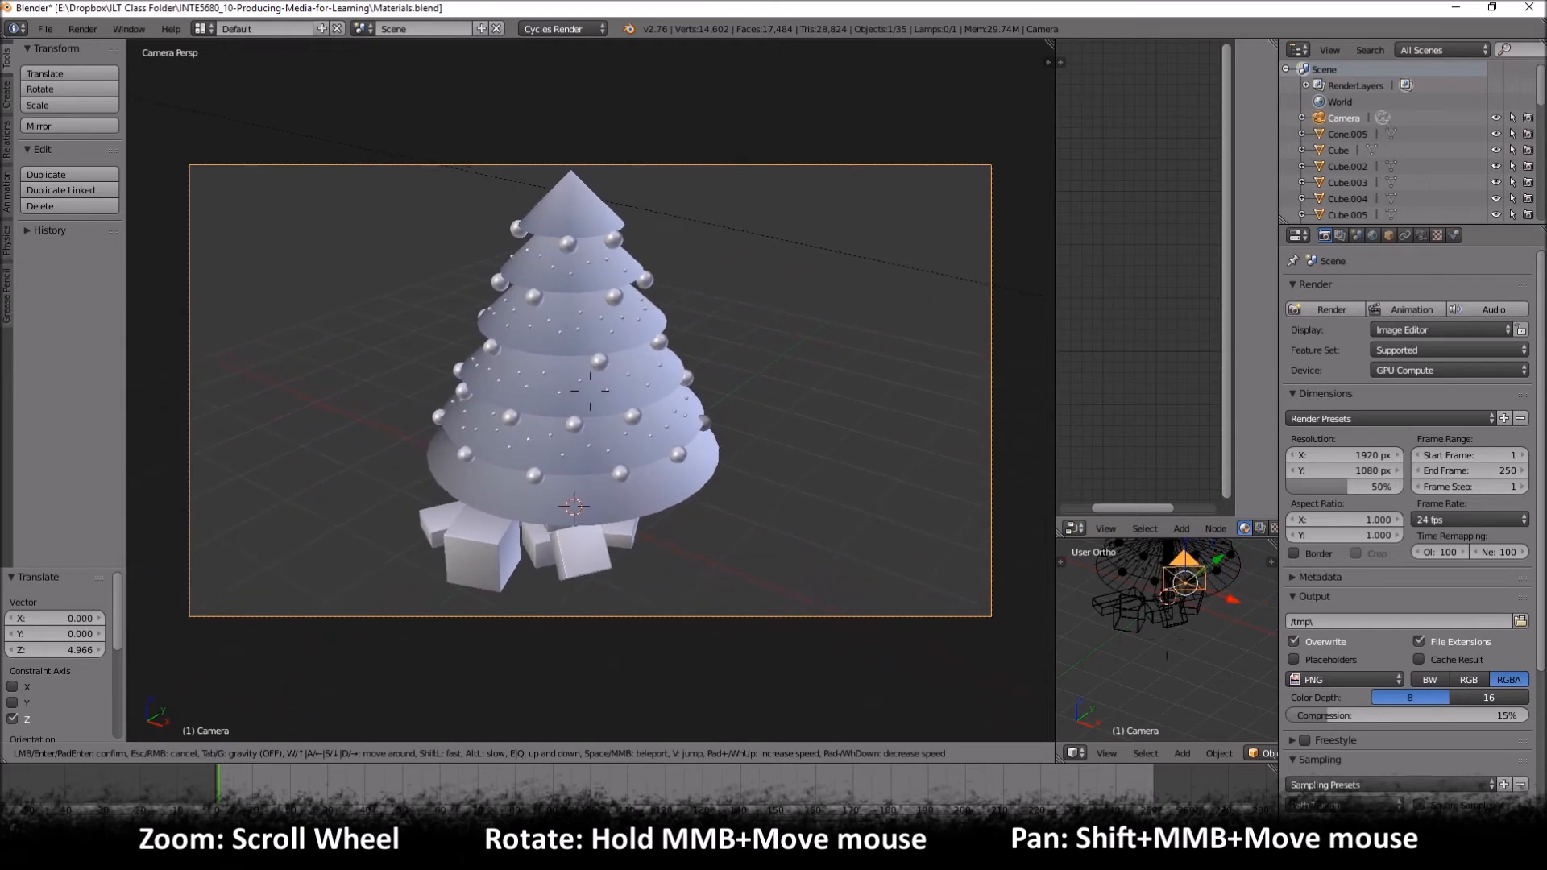
key("s")
key("a")
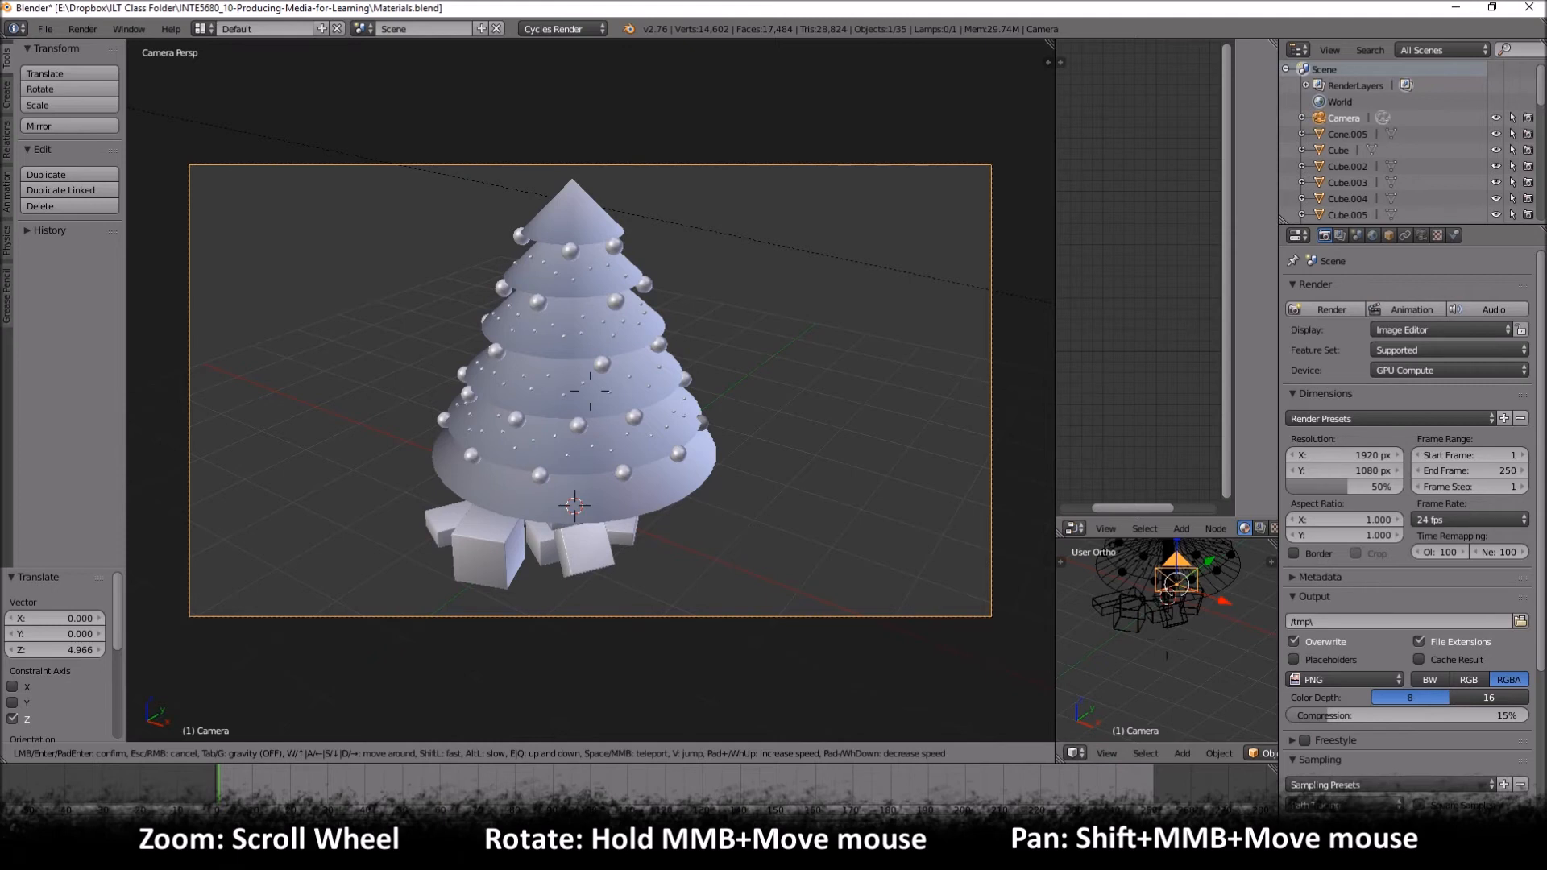
Step: Try low camera angles near the floor and raise the camera back to look slightly down on the tree
key("q")
key("e")
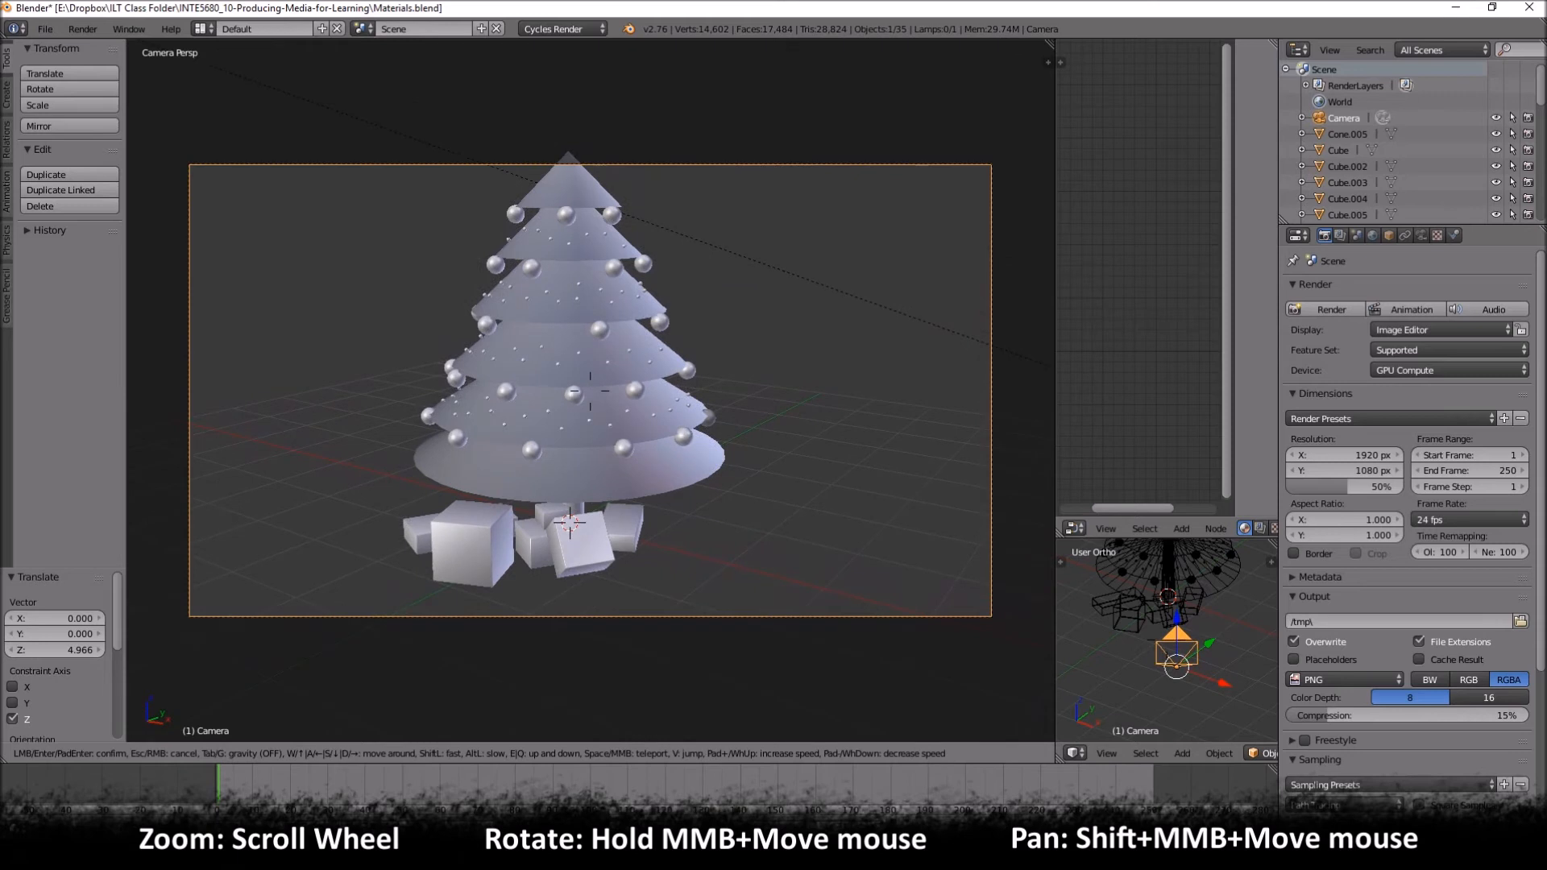
key("q")
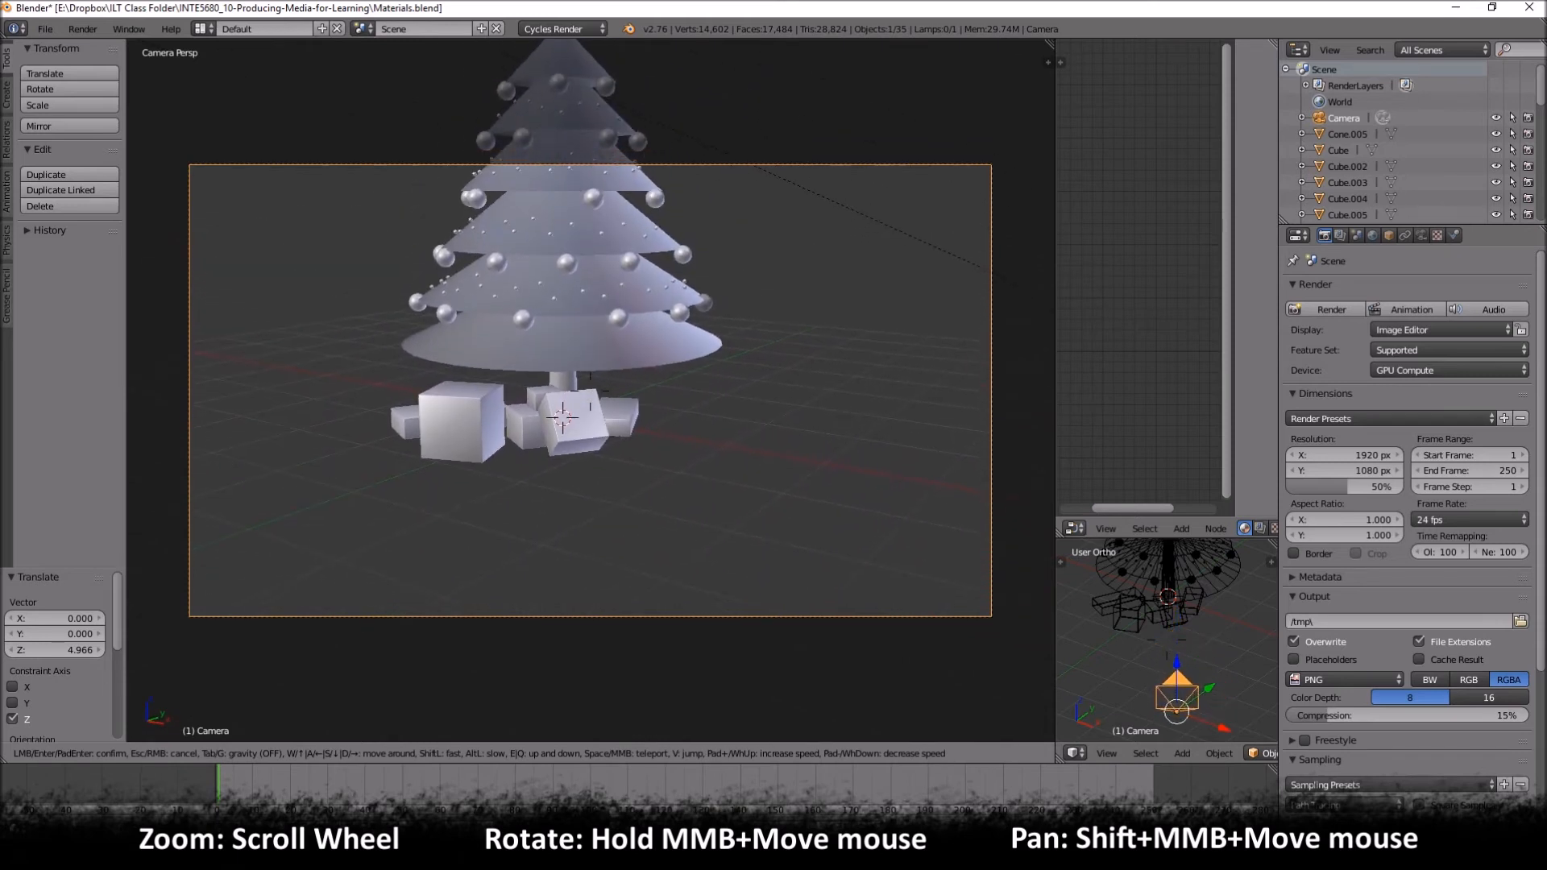
key("e")
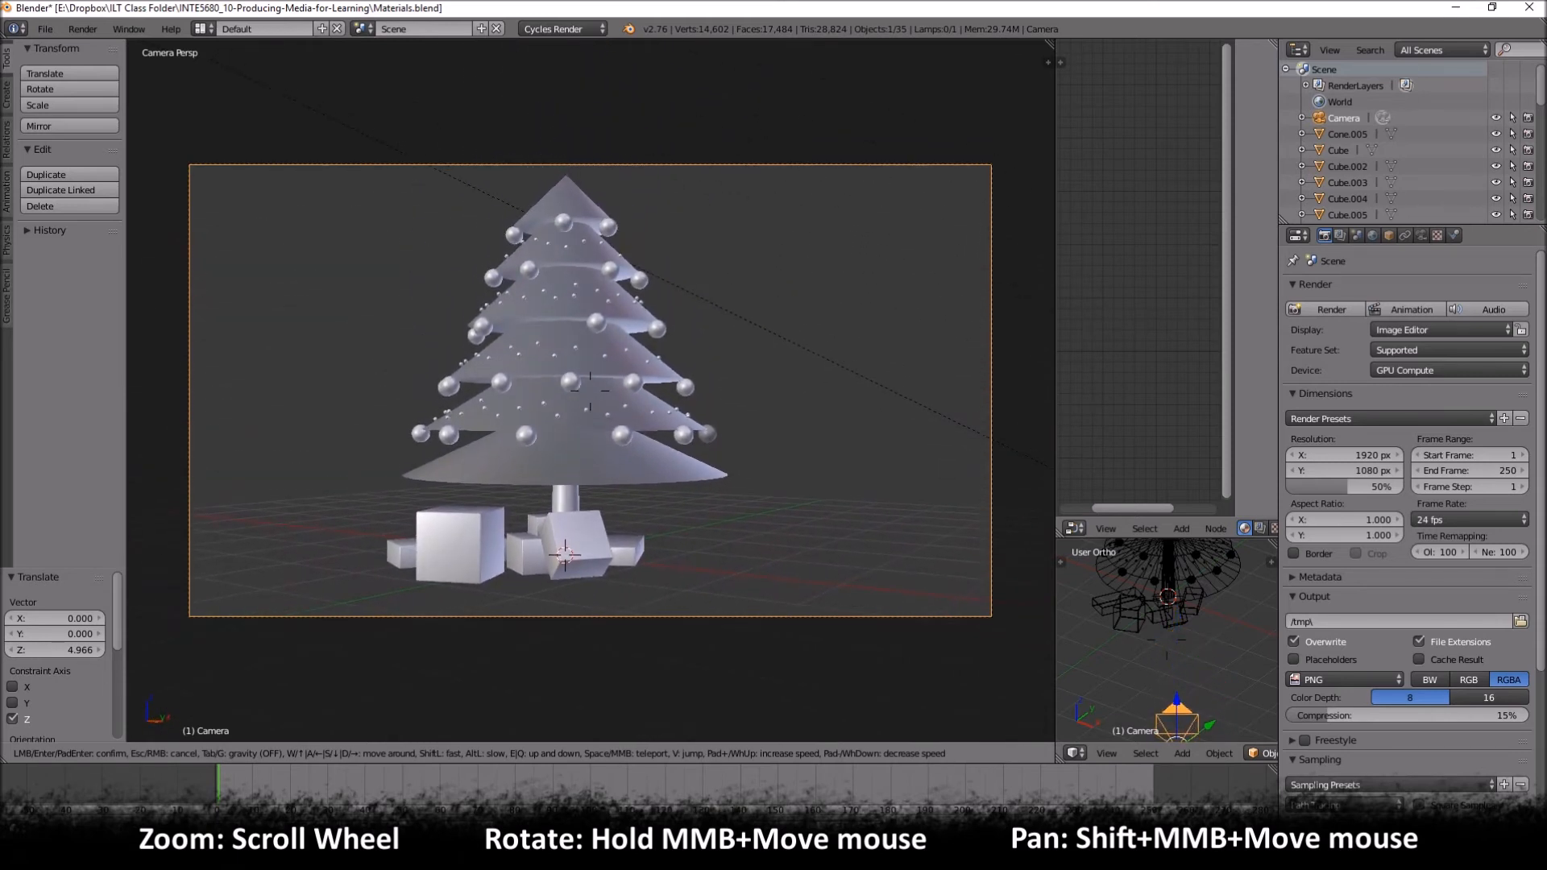
key("q")
key("e")
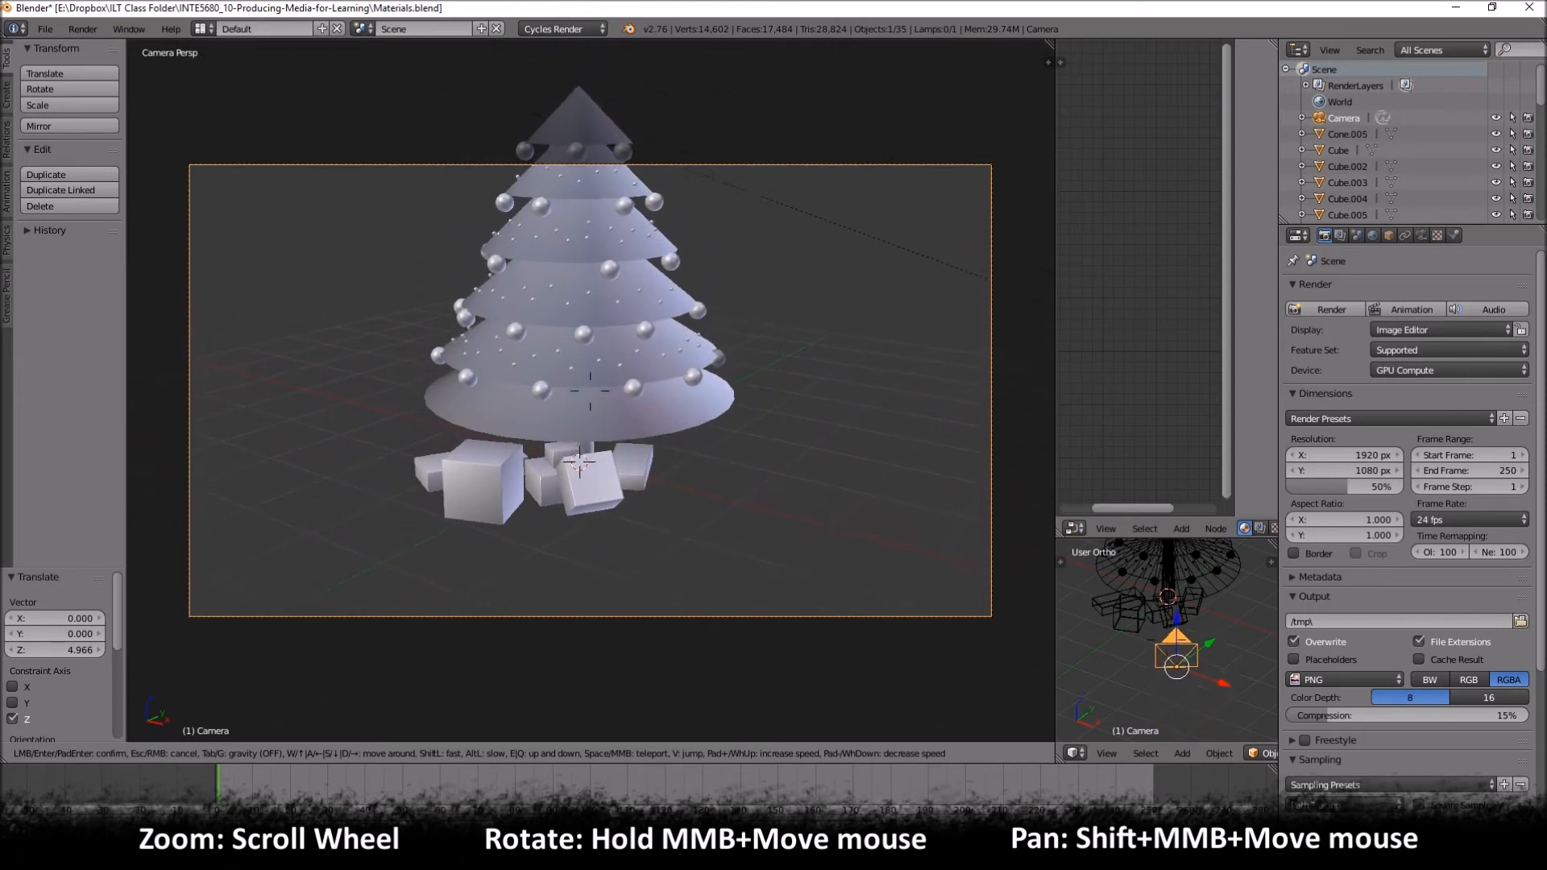
key("e")
key("e")
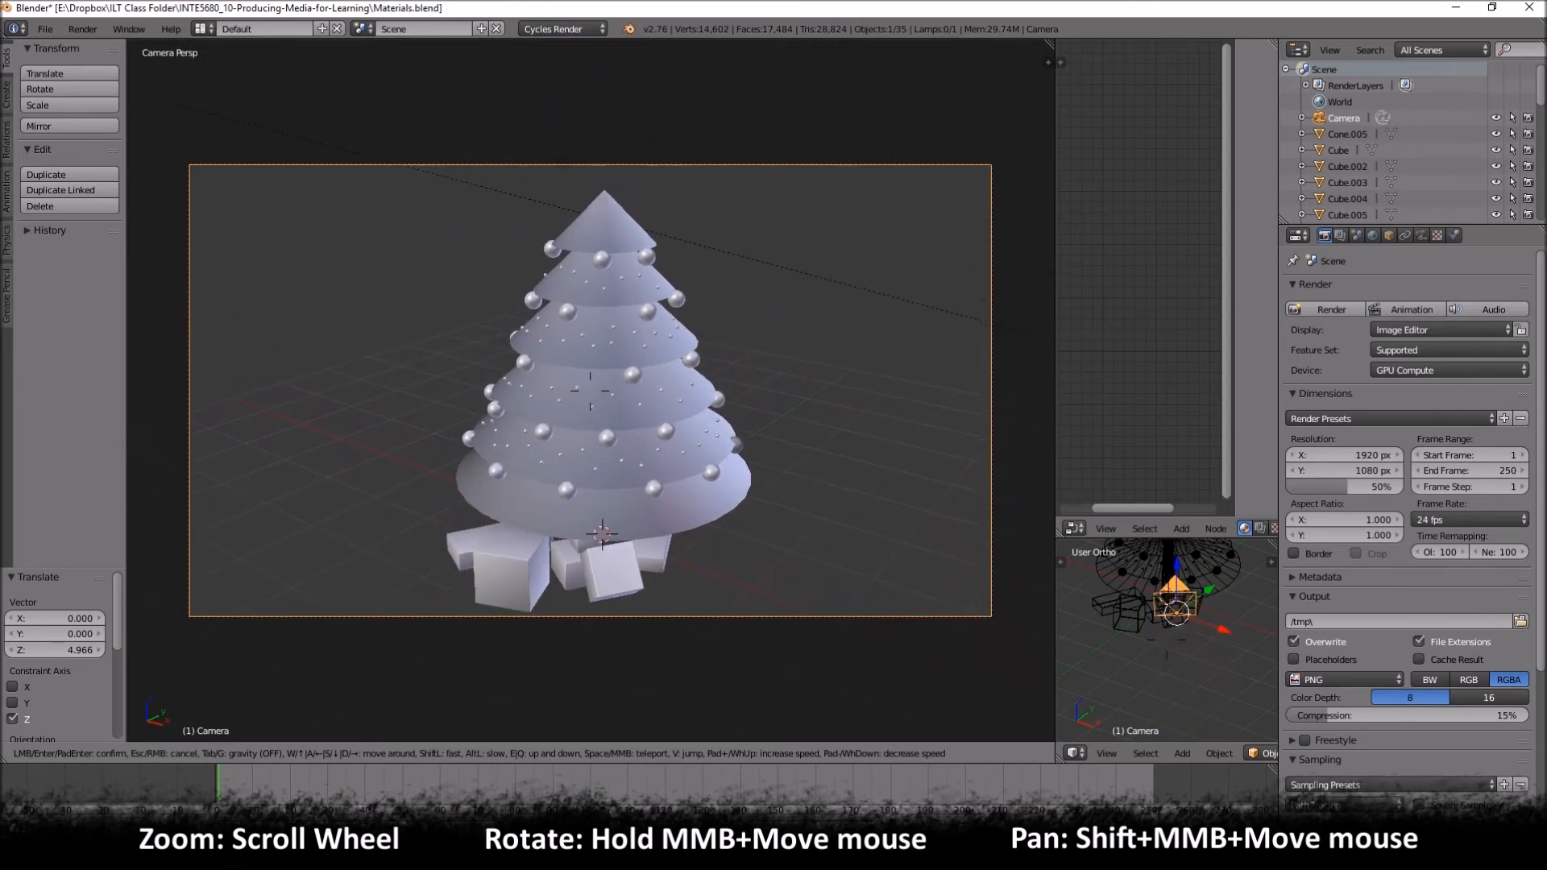
Step: Move the camera sideways around the tree until it is centred in the frame, and confirm the camera position
key("d")
key("a")
key("d")
key("a")
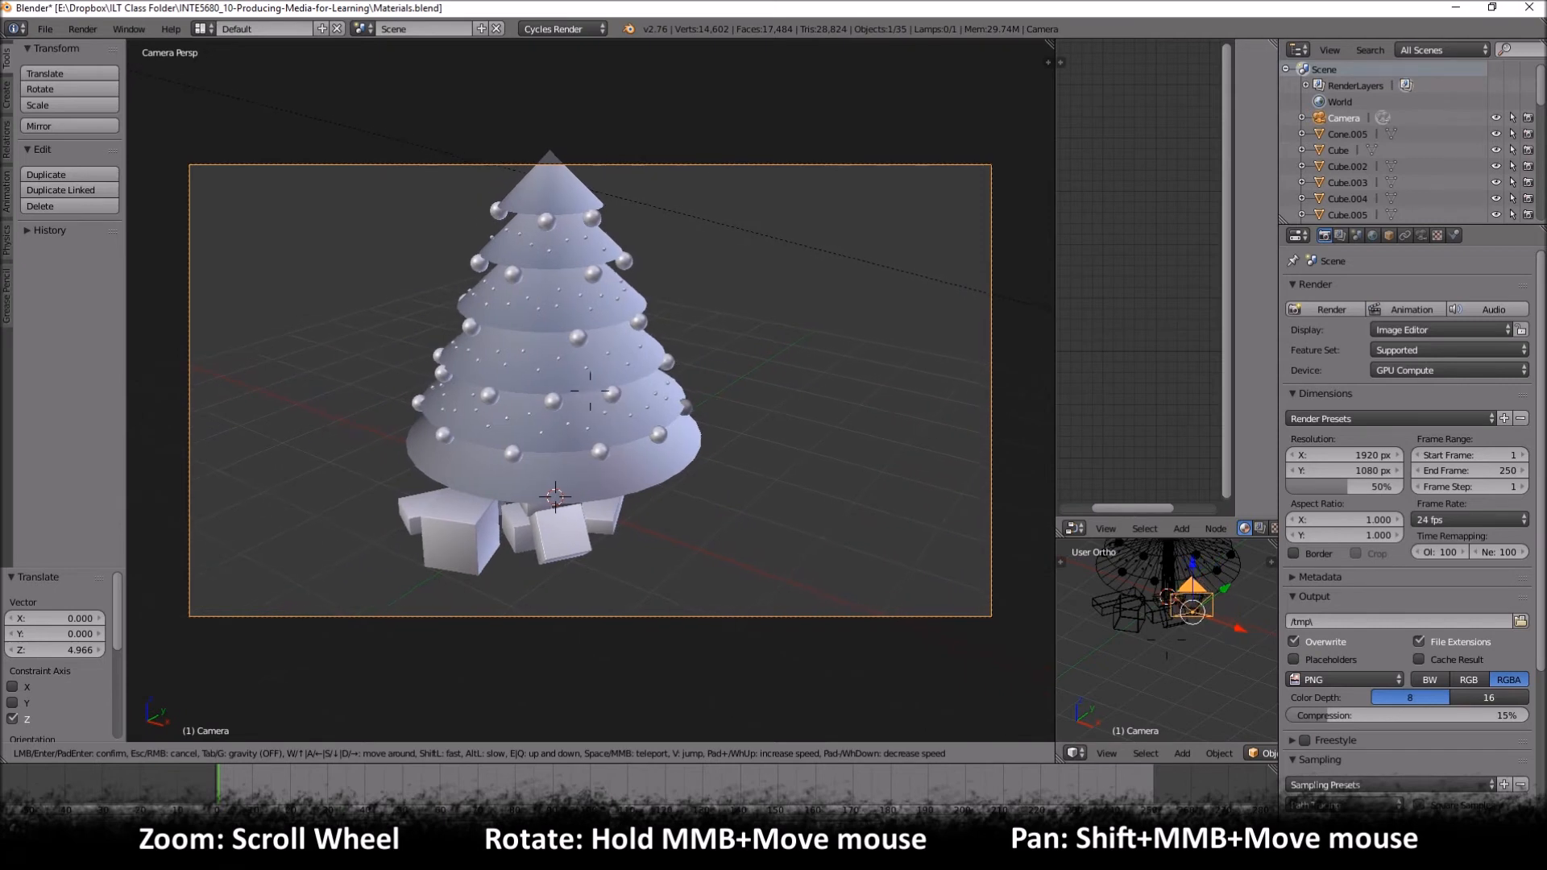
key("d")
key("d")
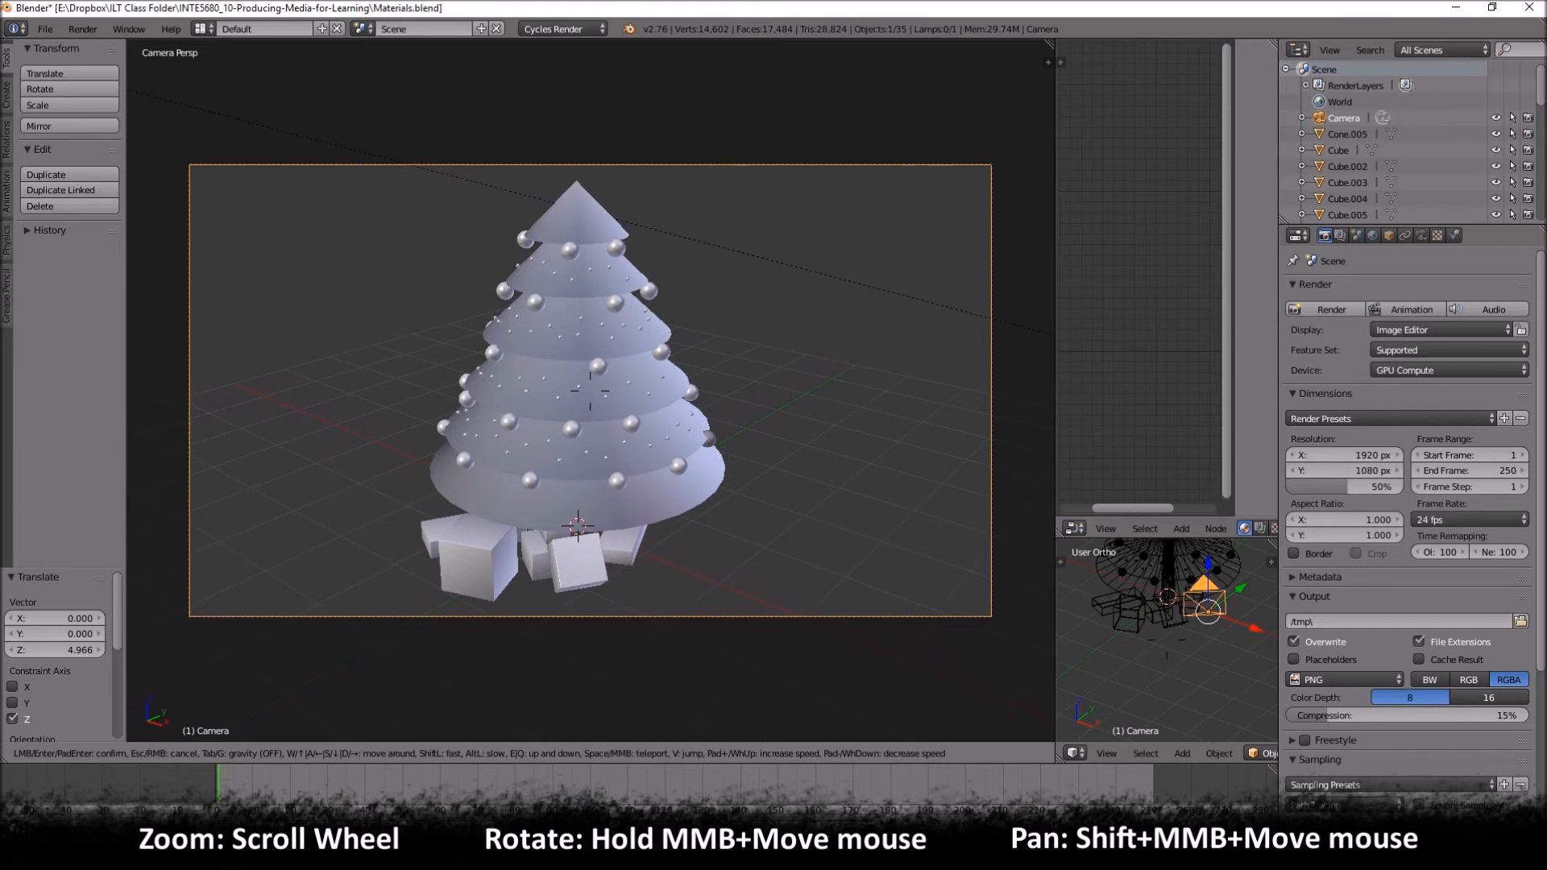
left_click(590, 390)
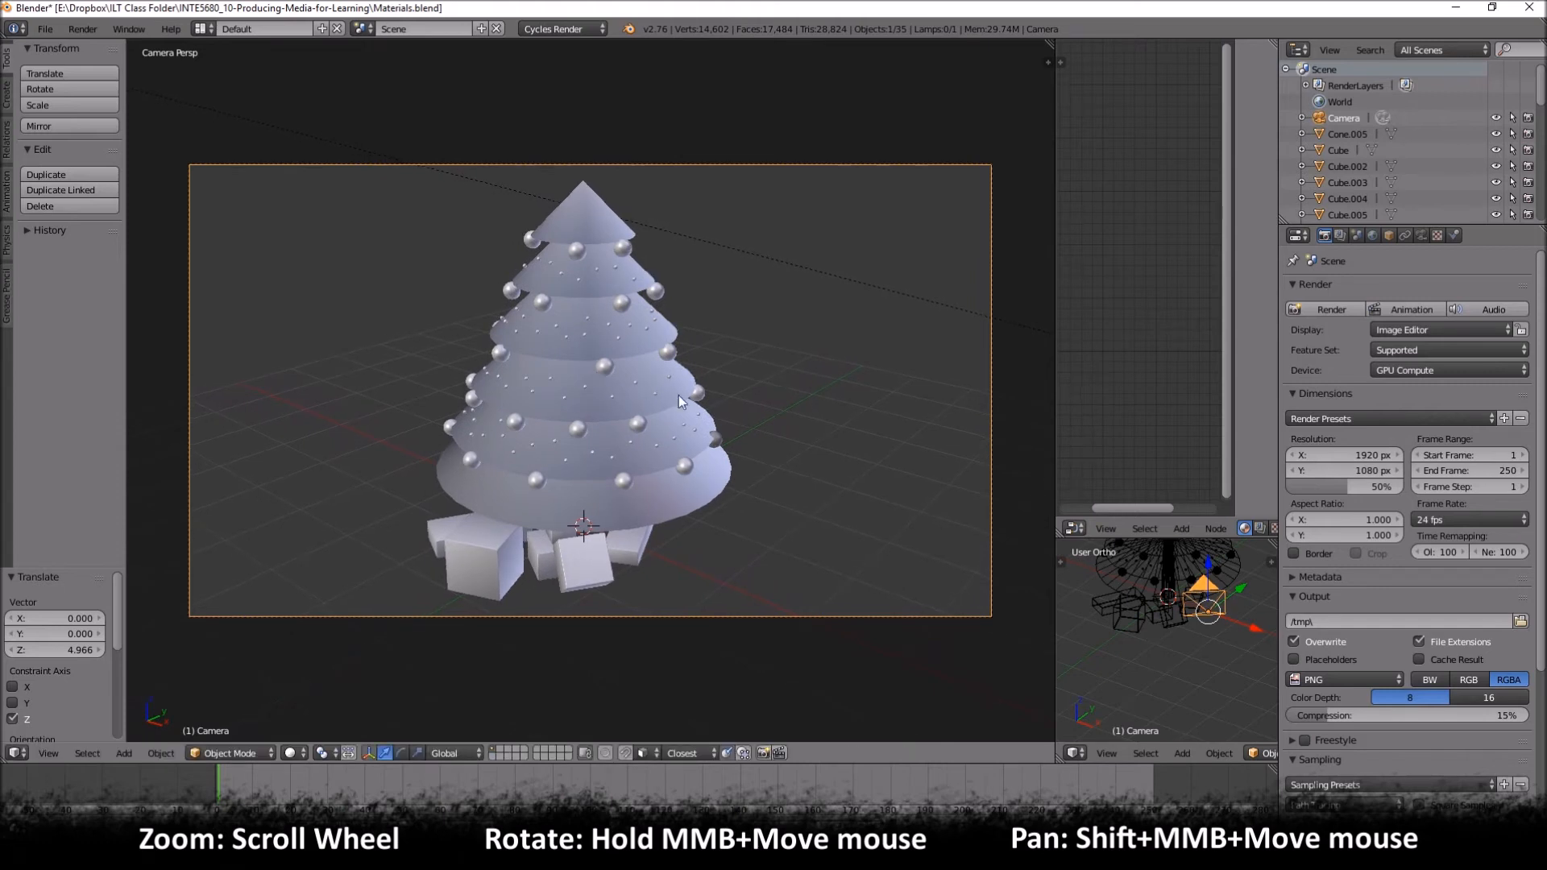
Step: Set the render resolution to 2048 by 2048 px at a 50% resolution scale
left_click(1341, 456)
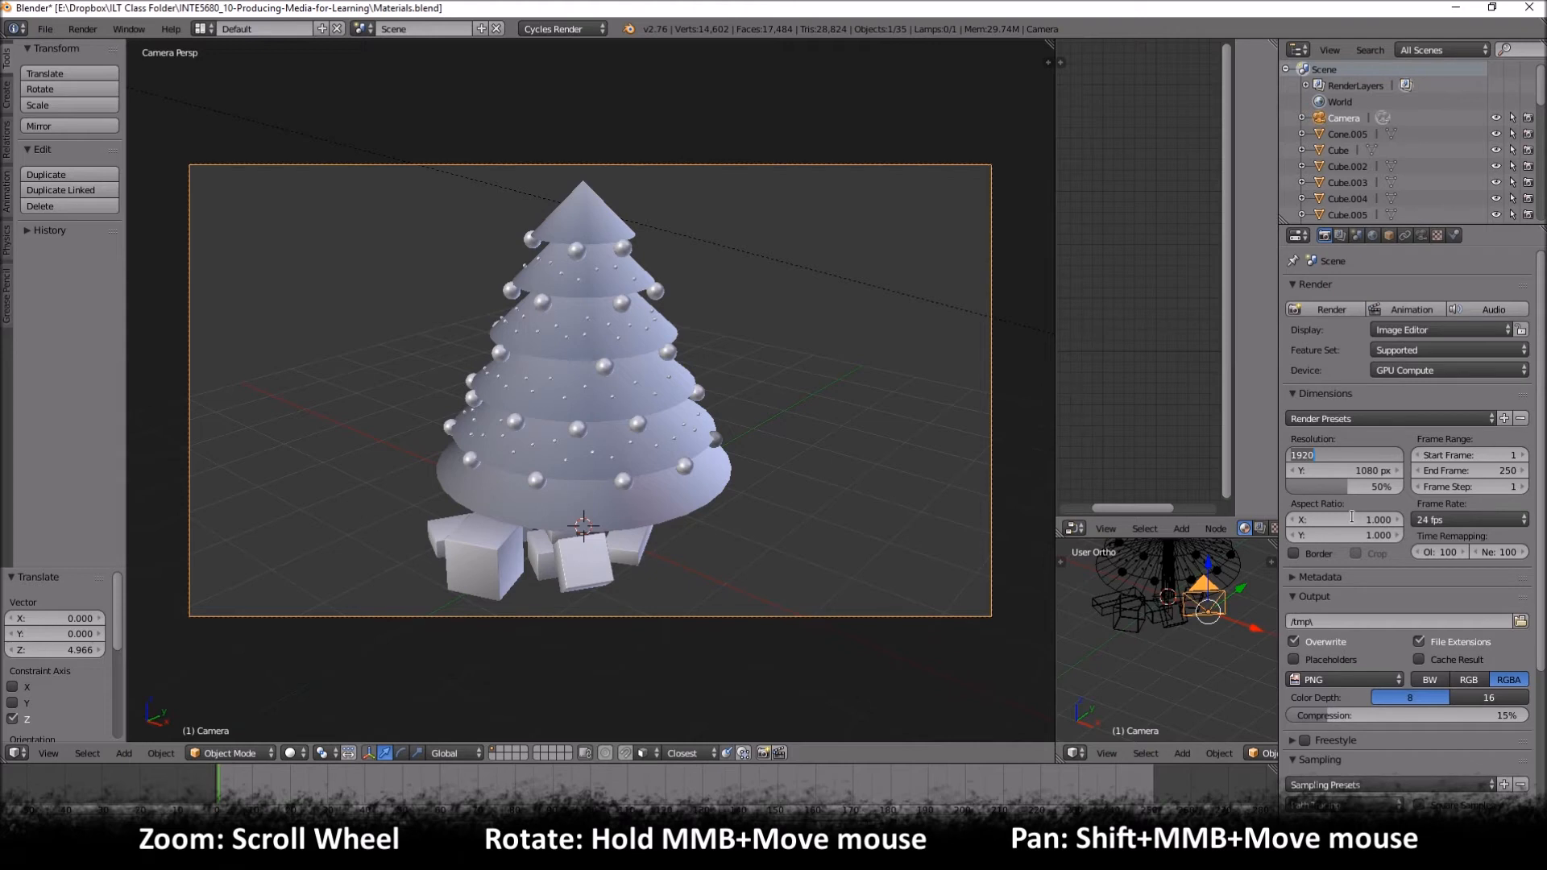
type("2048")
key("Tab")
type("2048")
key("Tab")
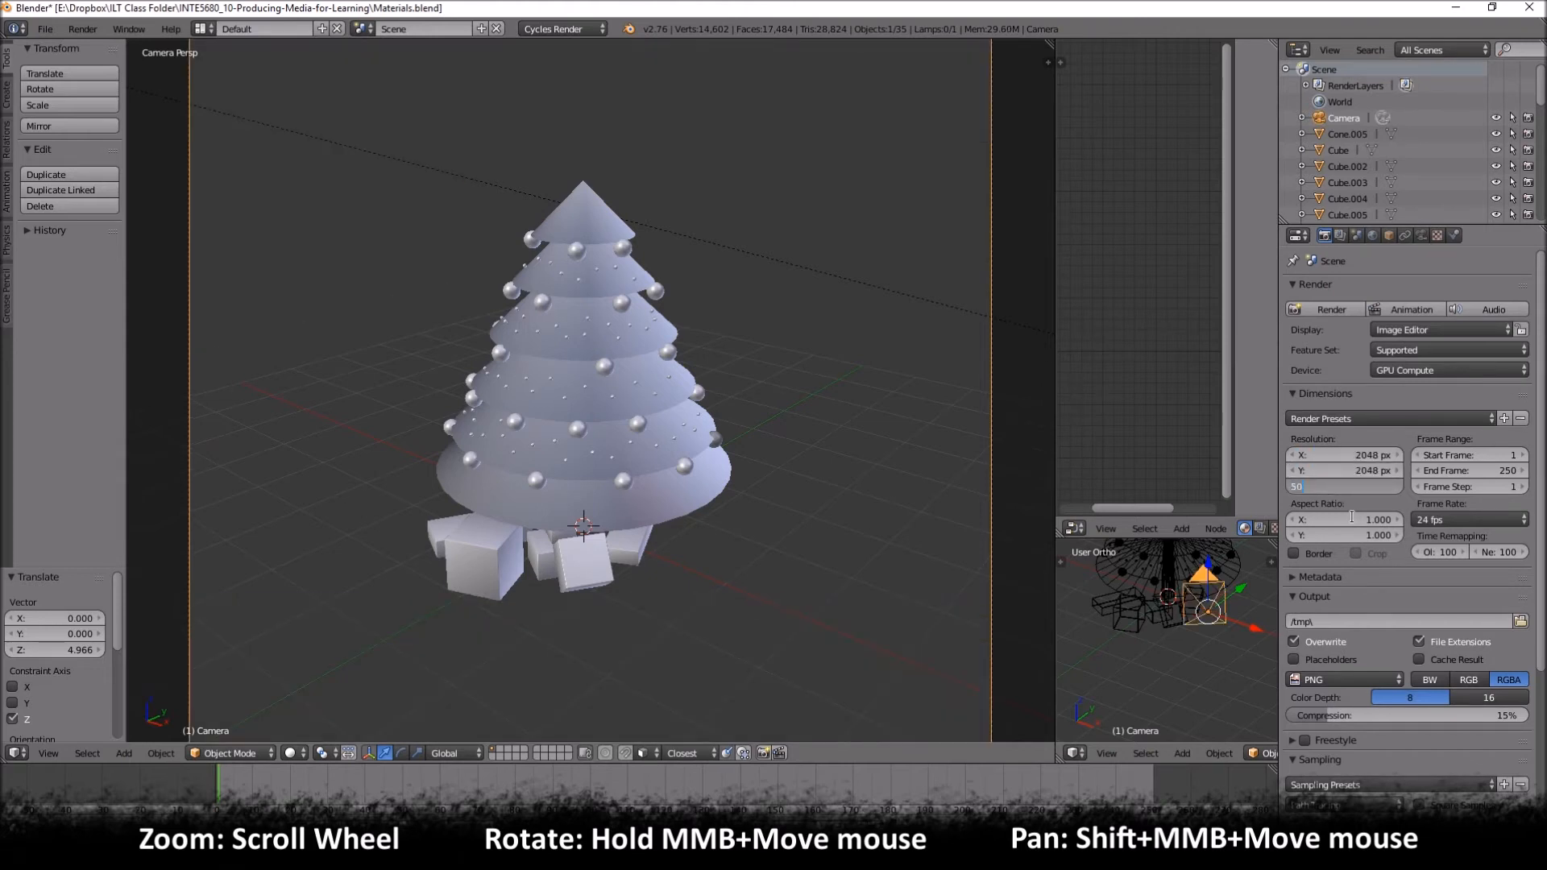
key("Return")
left_click(1344, 488)
key("Return")
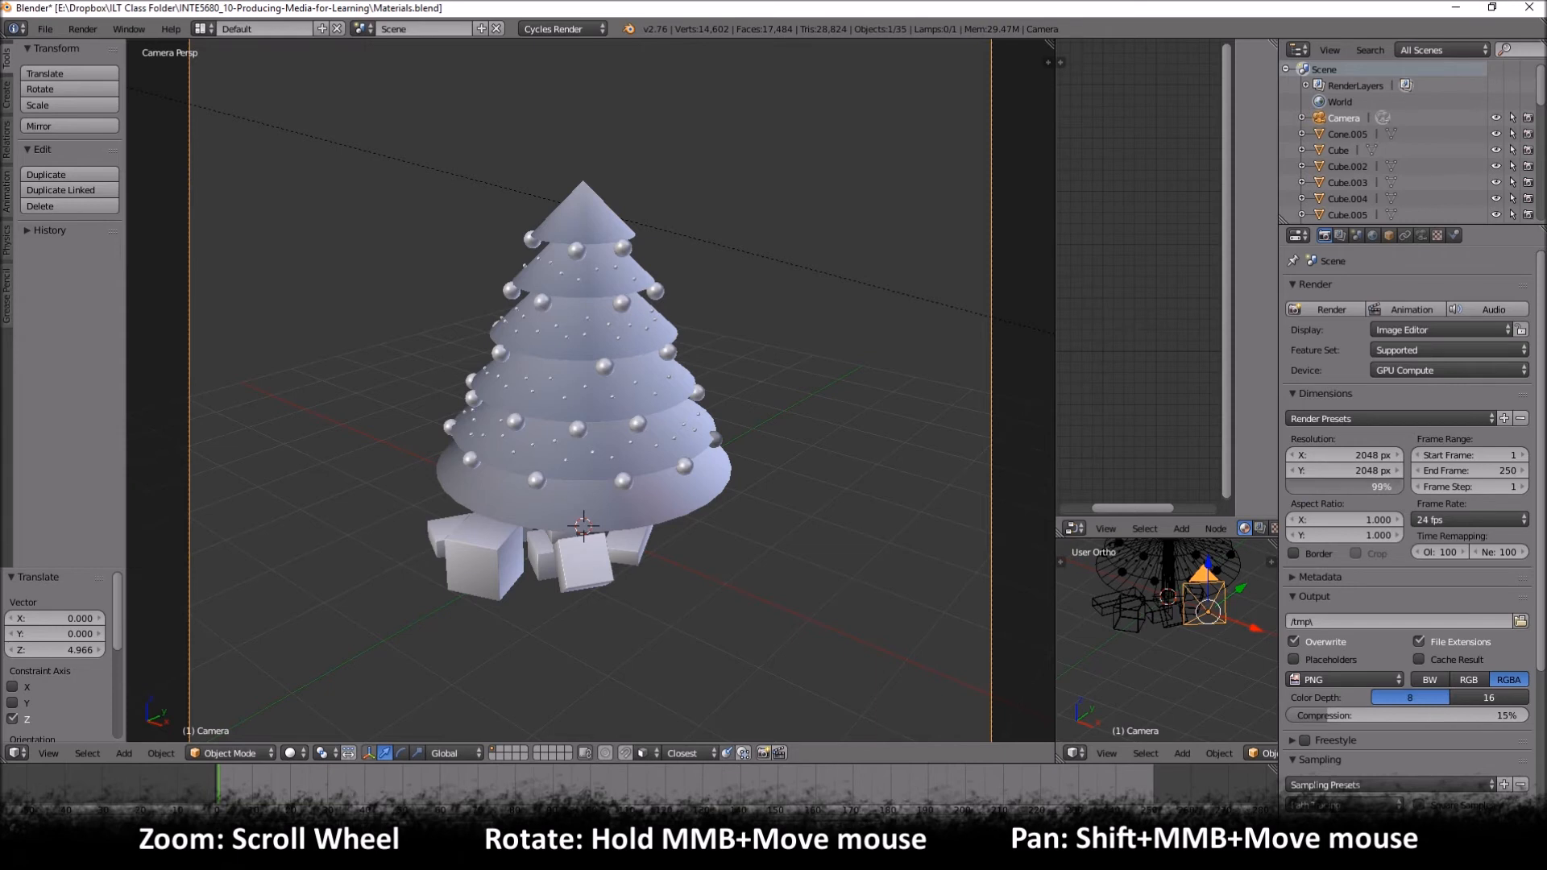
left_click_drag(1353, 487, 1301, 497)
left_click(1351, 491)
type("50")
key("Return")
Step: Fly the camera closer until the tree and presents fill the square frame, and confirm the position
scroll(704, 419, "down", 3)
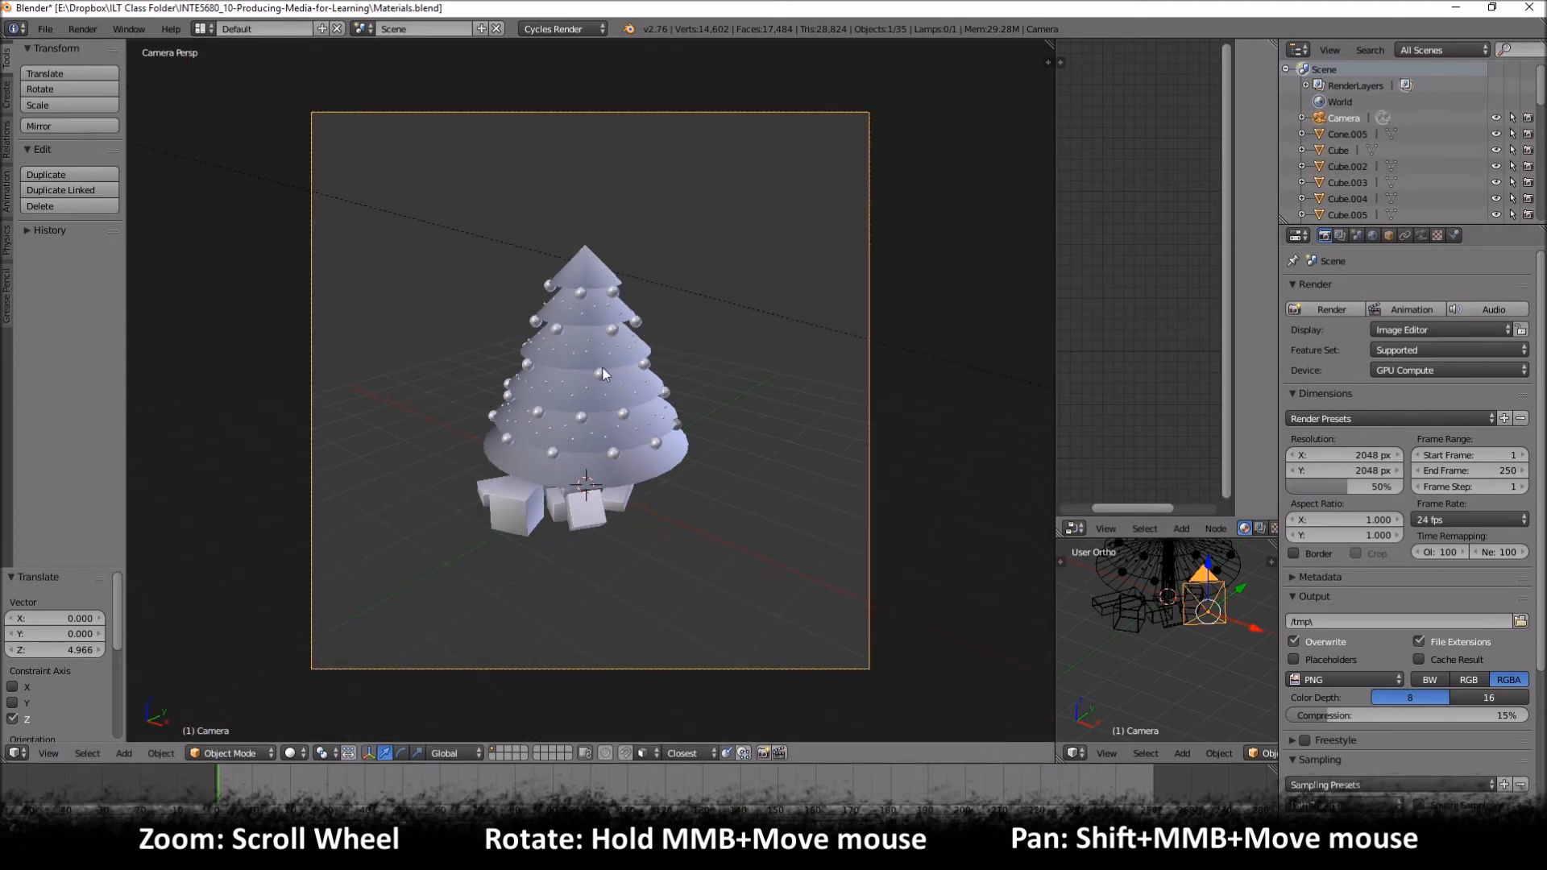
key("shift+f")
key("w")
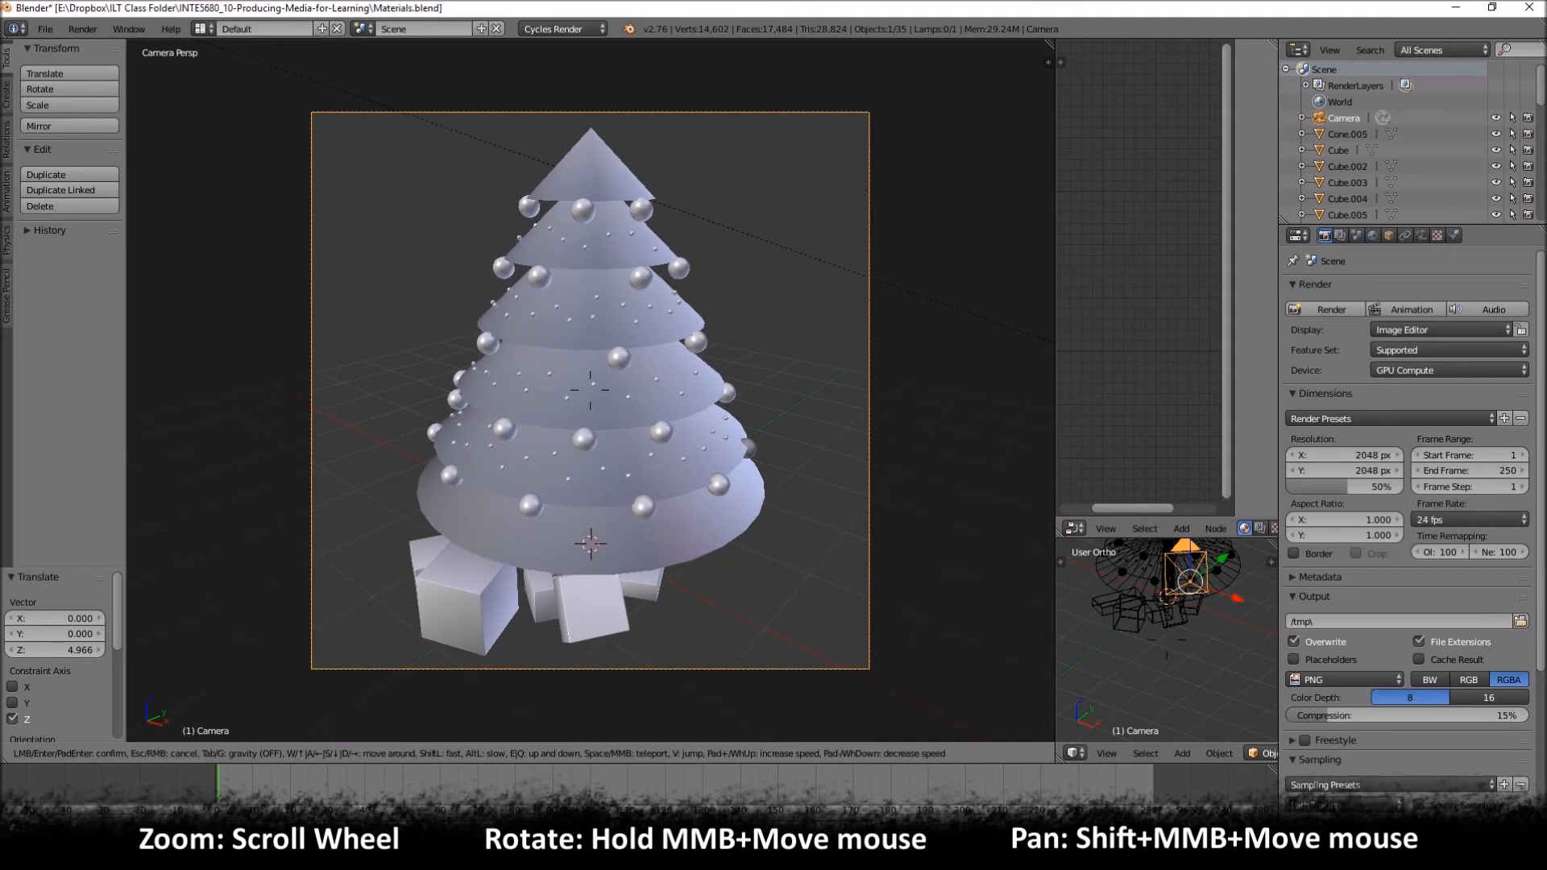
left_click(589, 390)
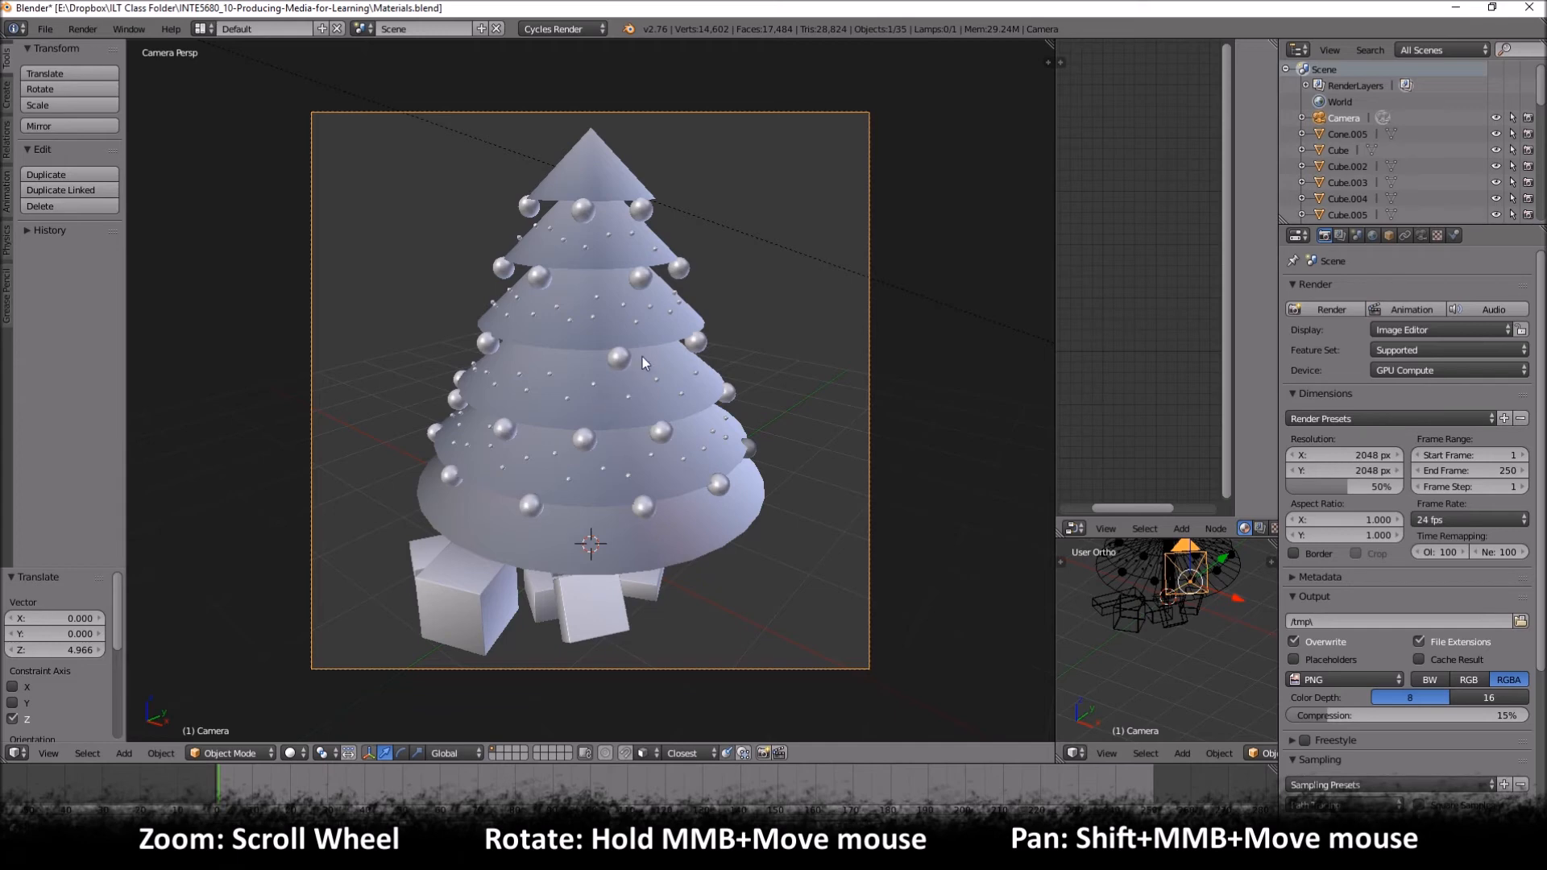
Step: Render the tree from the camera and bring the Performance settings with the tile sizes into view
left_click(1330, 311)
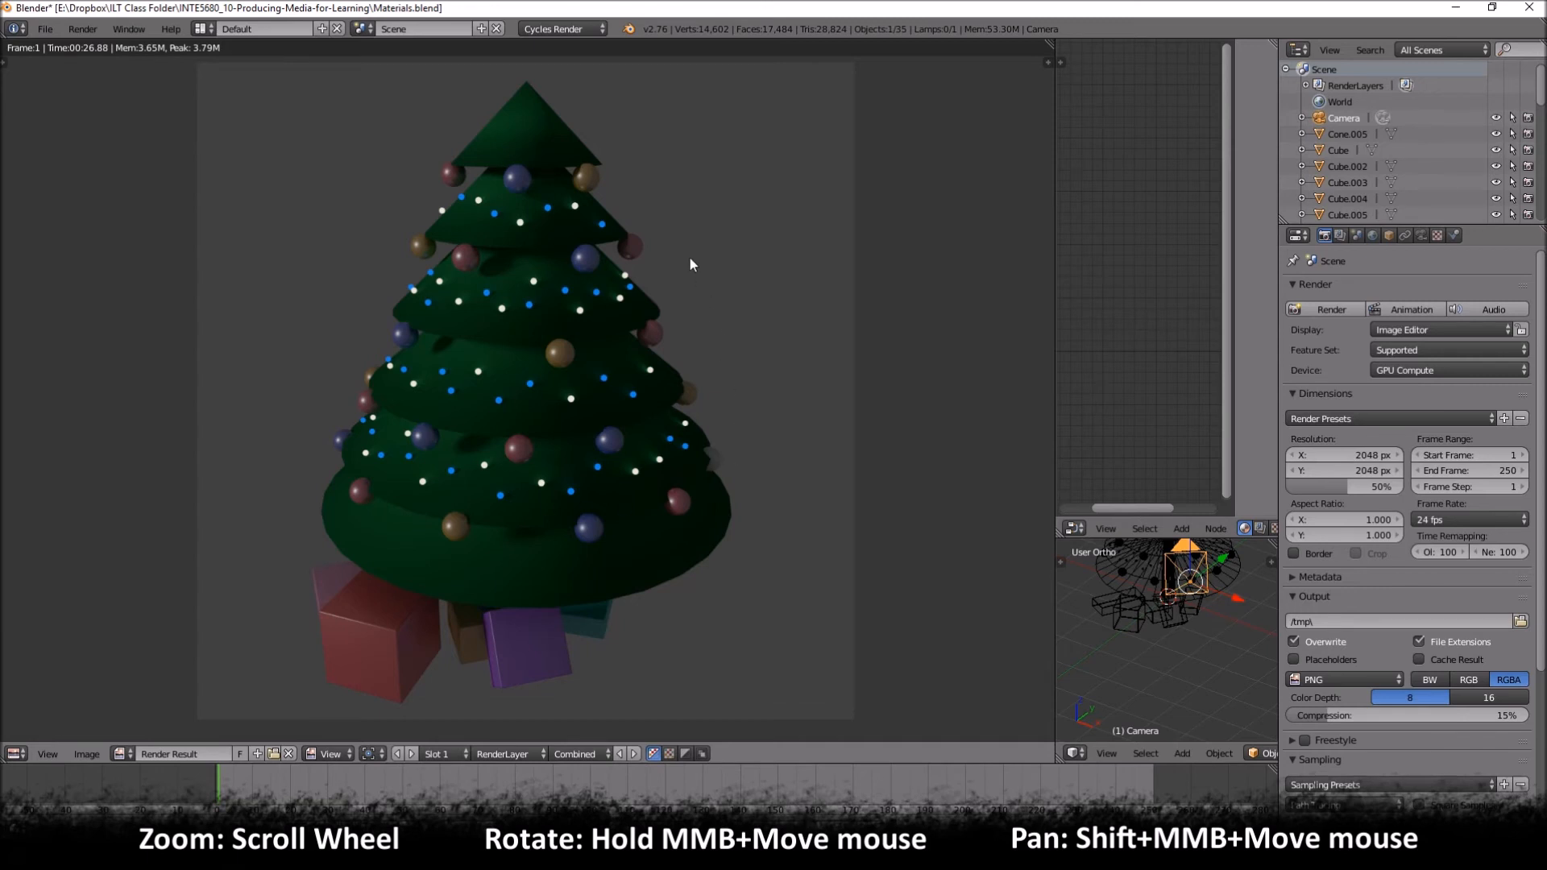
scroll(1360, 578, "down", 7)
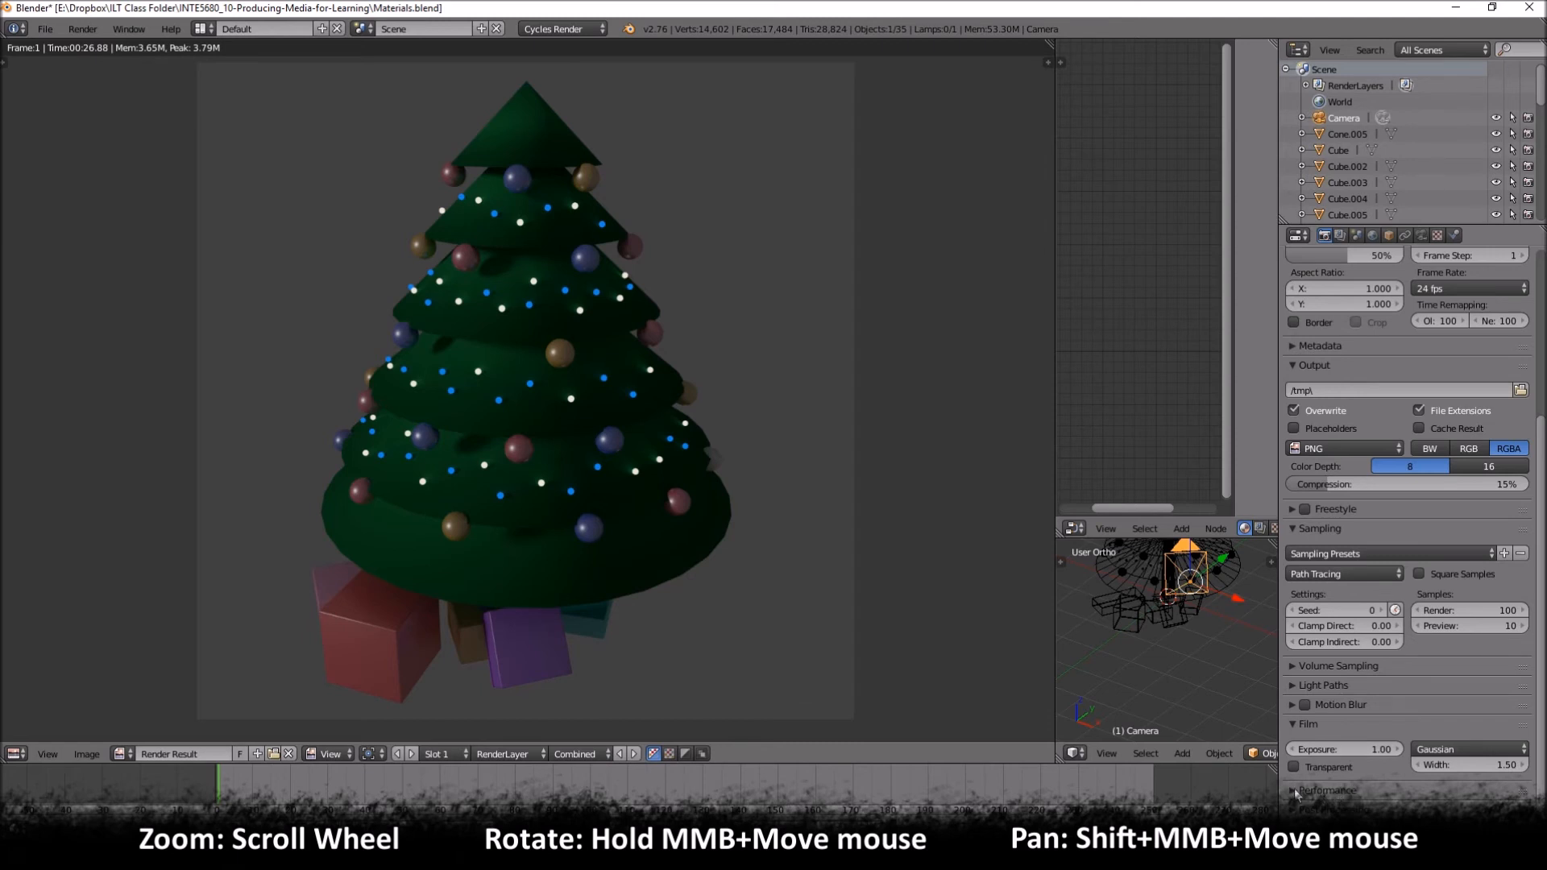
left_click(1296, 724)
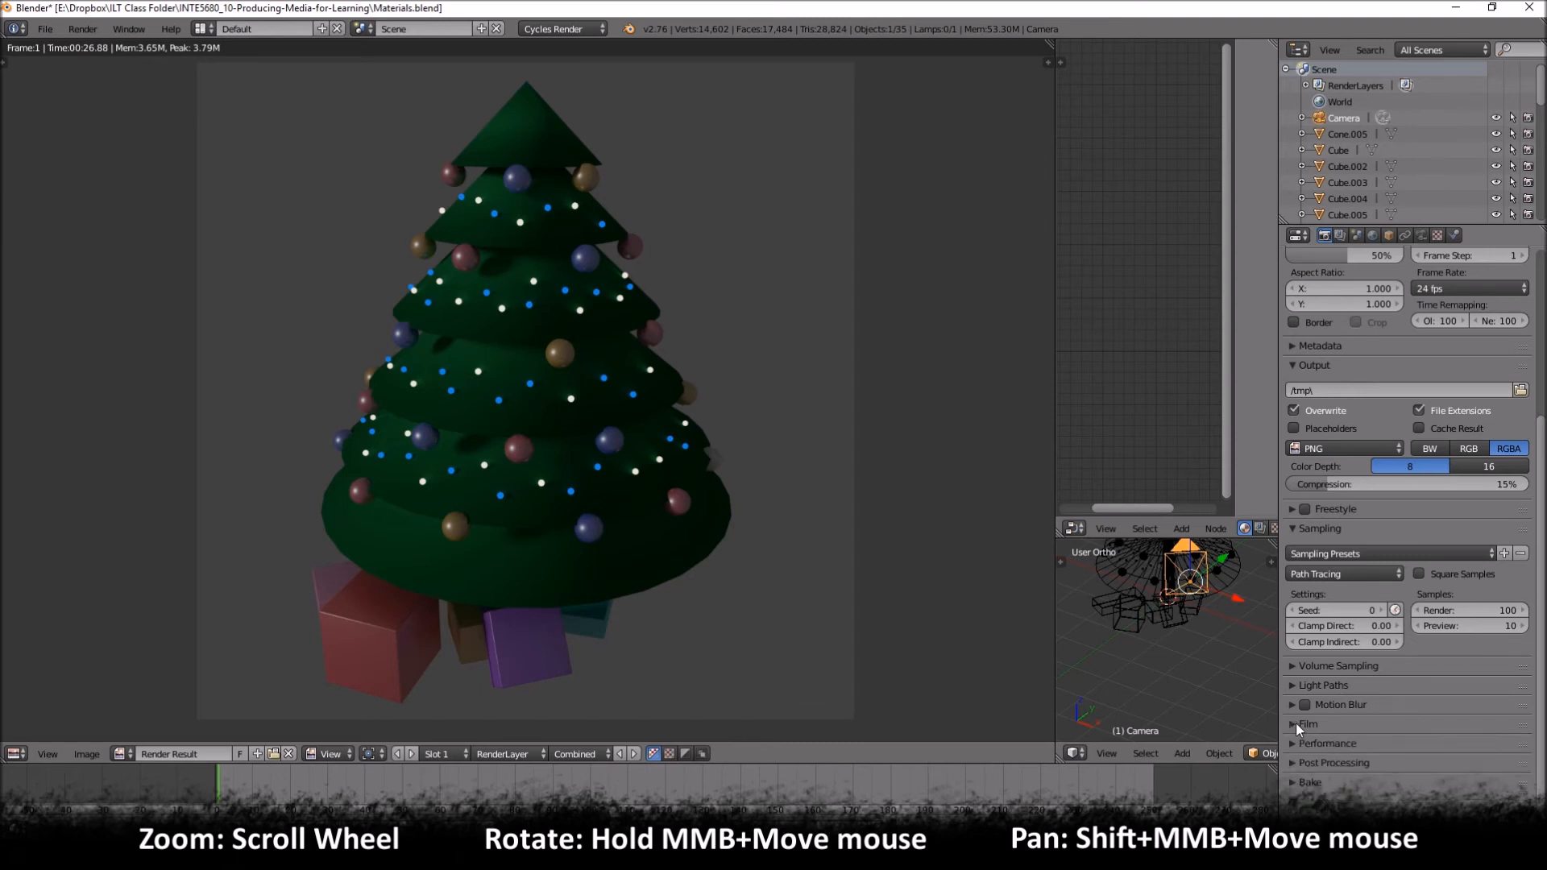
left_click(1316, 744)
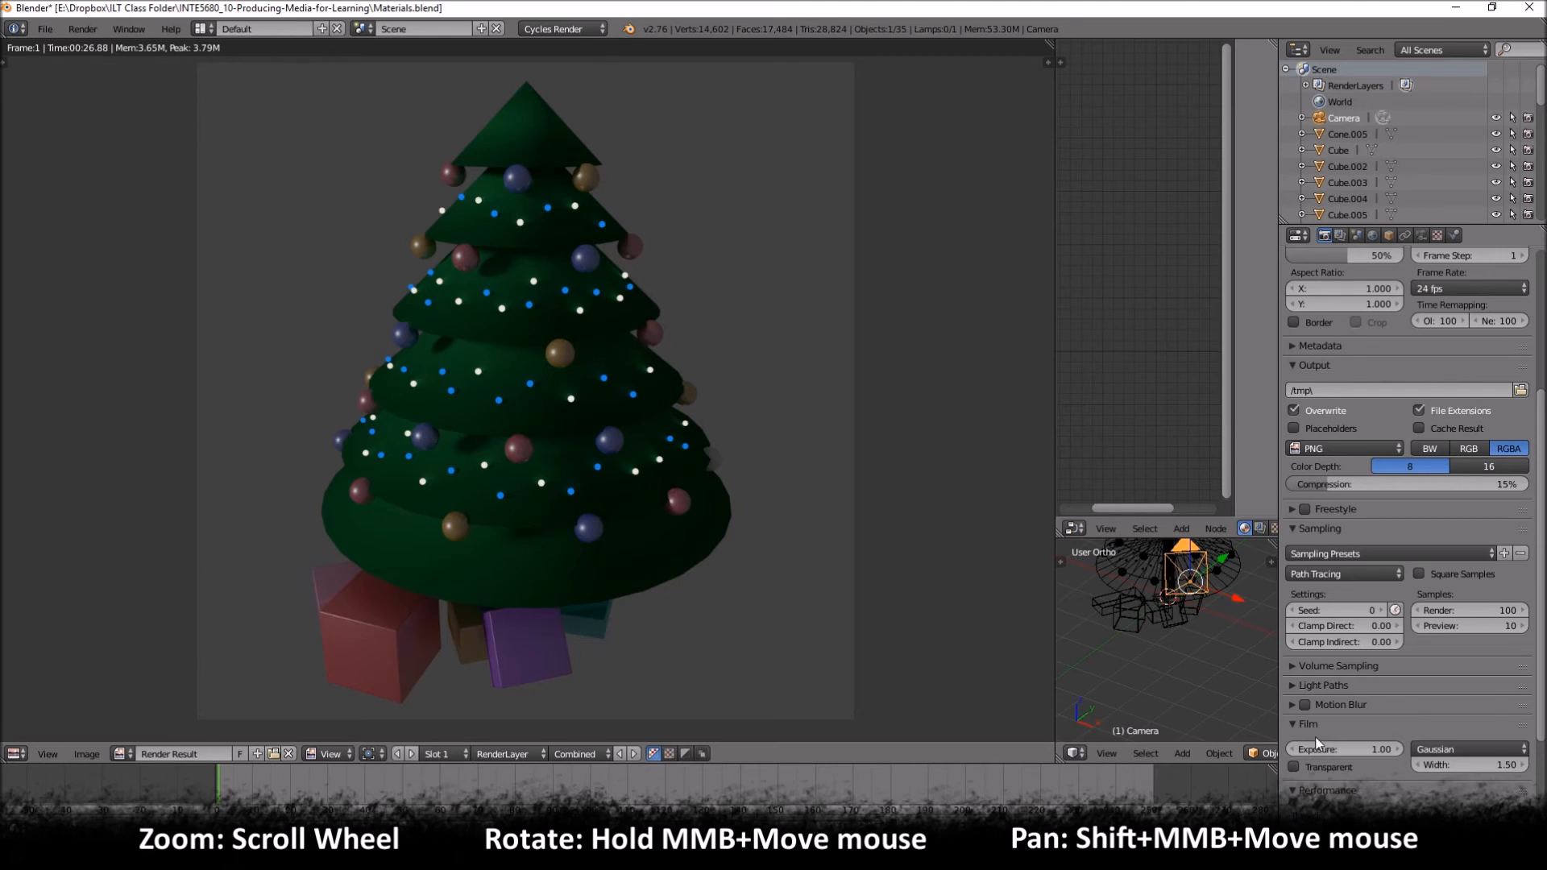
scroll(1298, 742, "down", 3)
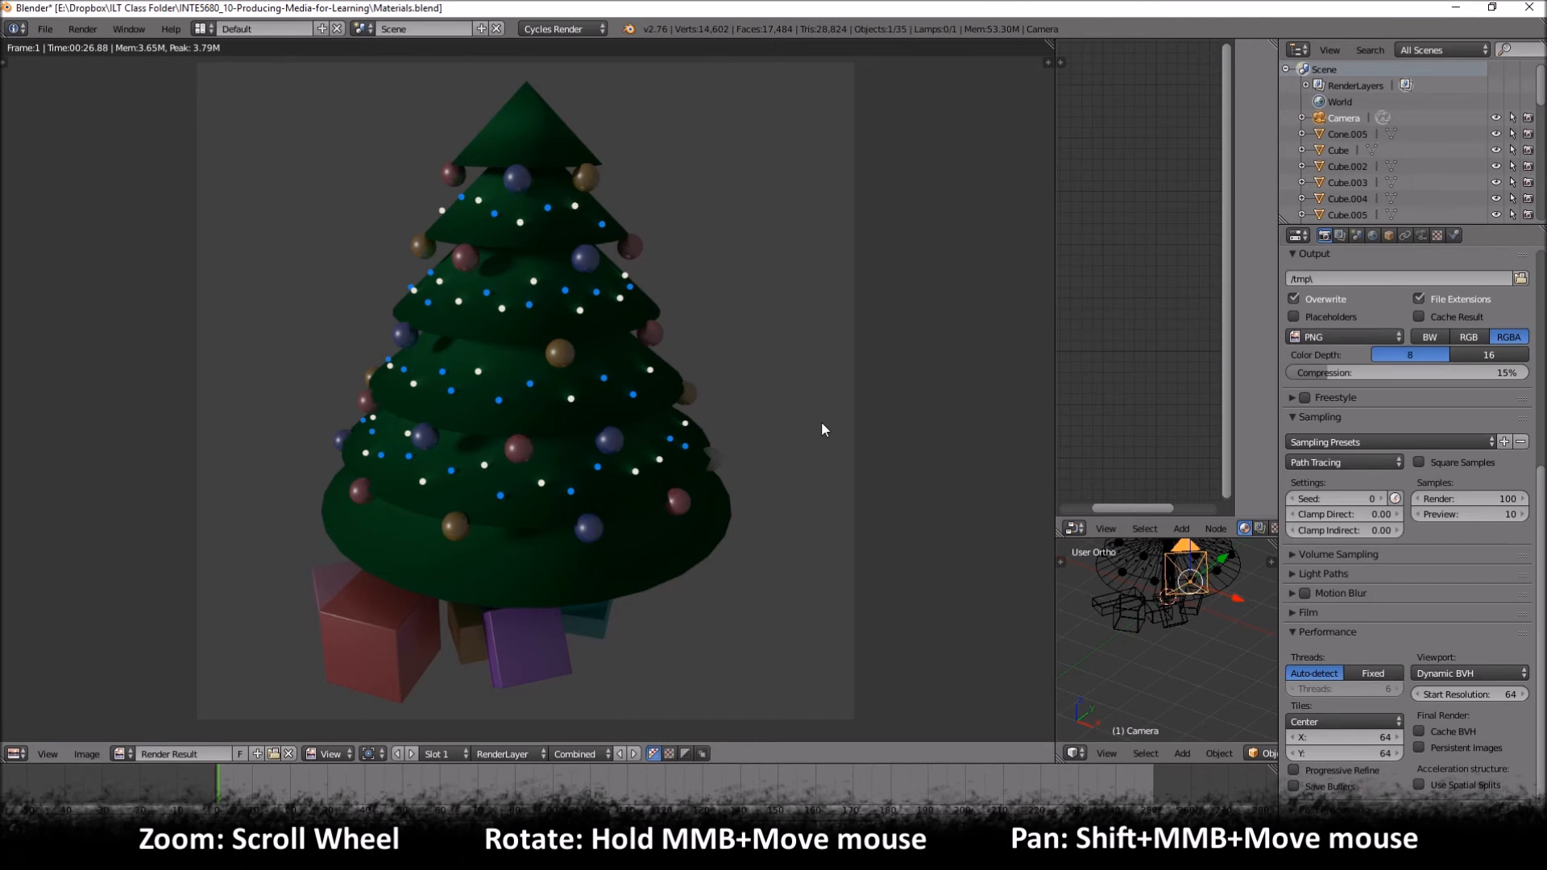
Step: Start another render to watch the tiles being processed, cancel it and return to the camera view
key("F12")
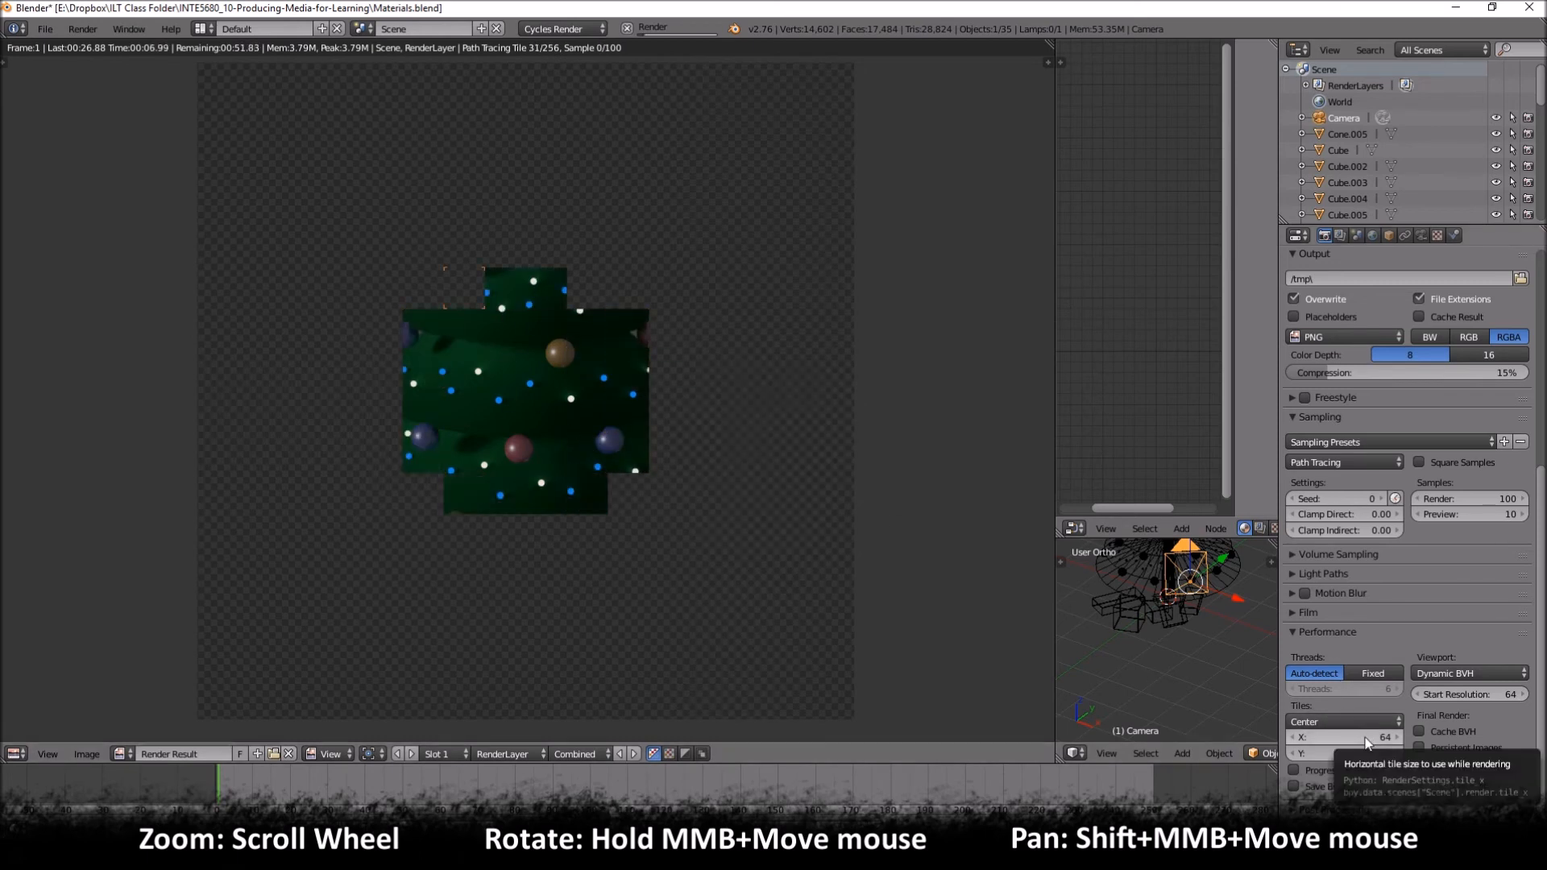
key("Escape")
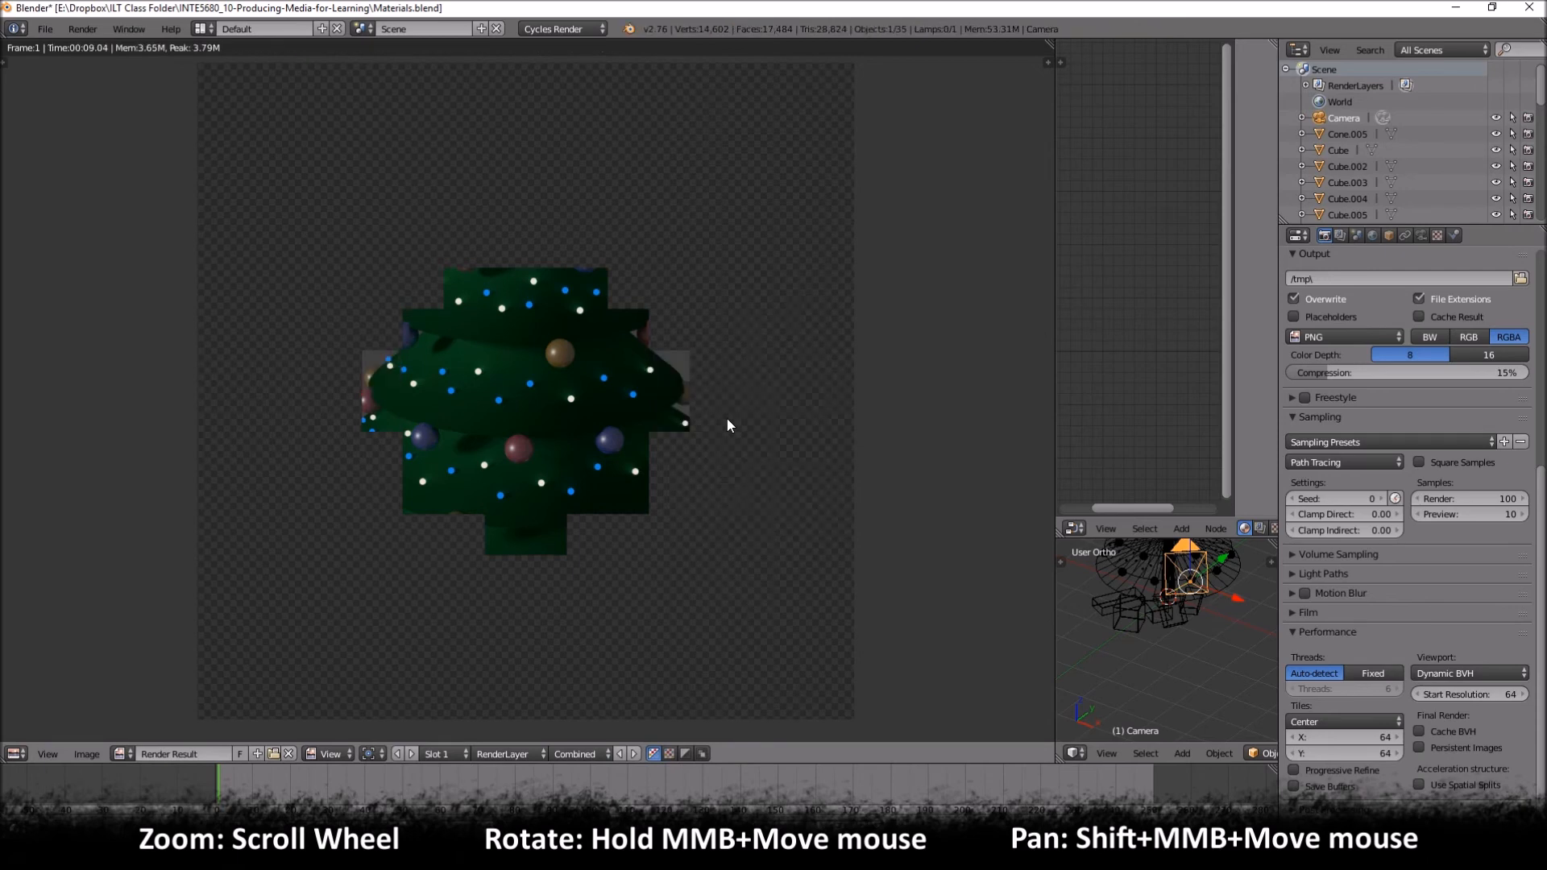
key("Escape")
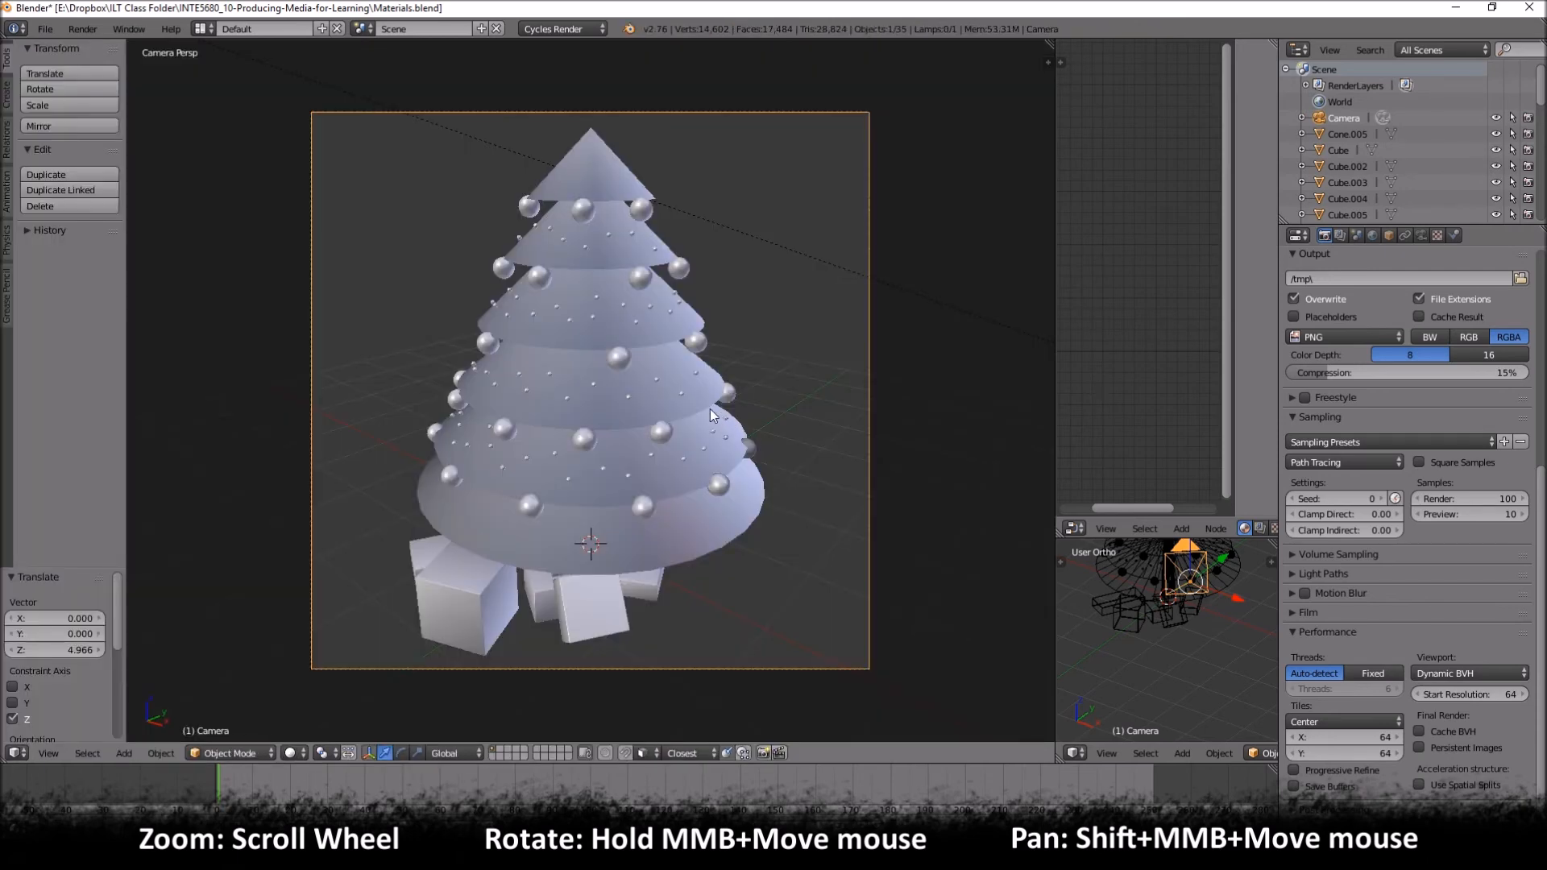
Step: Set the render tile size to 256 in both X and Y
left_click(1375, 738)
type("256")
key("Return")
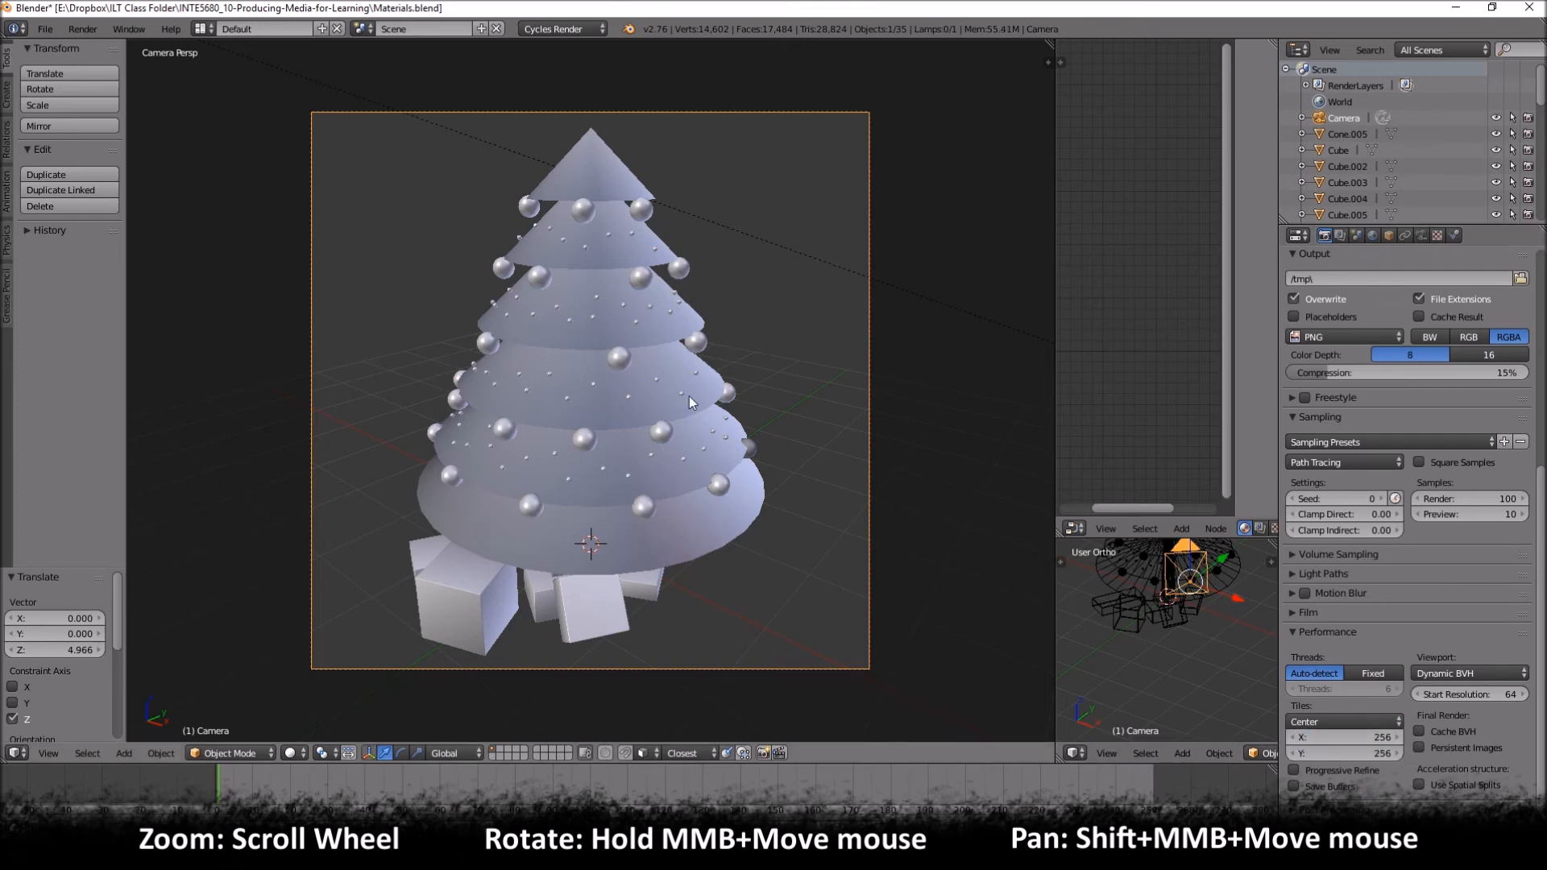
Step: Render the tree again with the larger tiles and bring up the image commands for the result
key("F12")
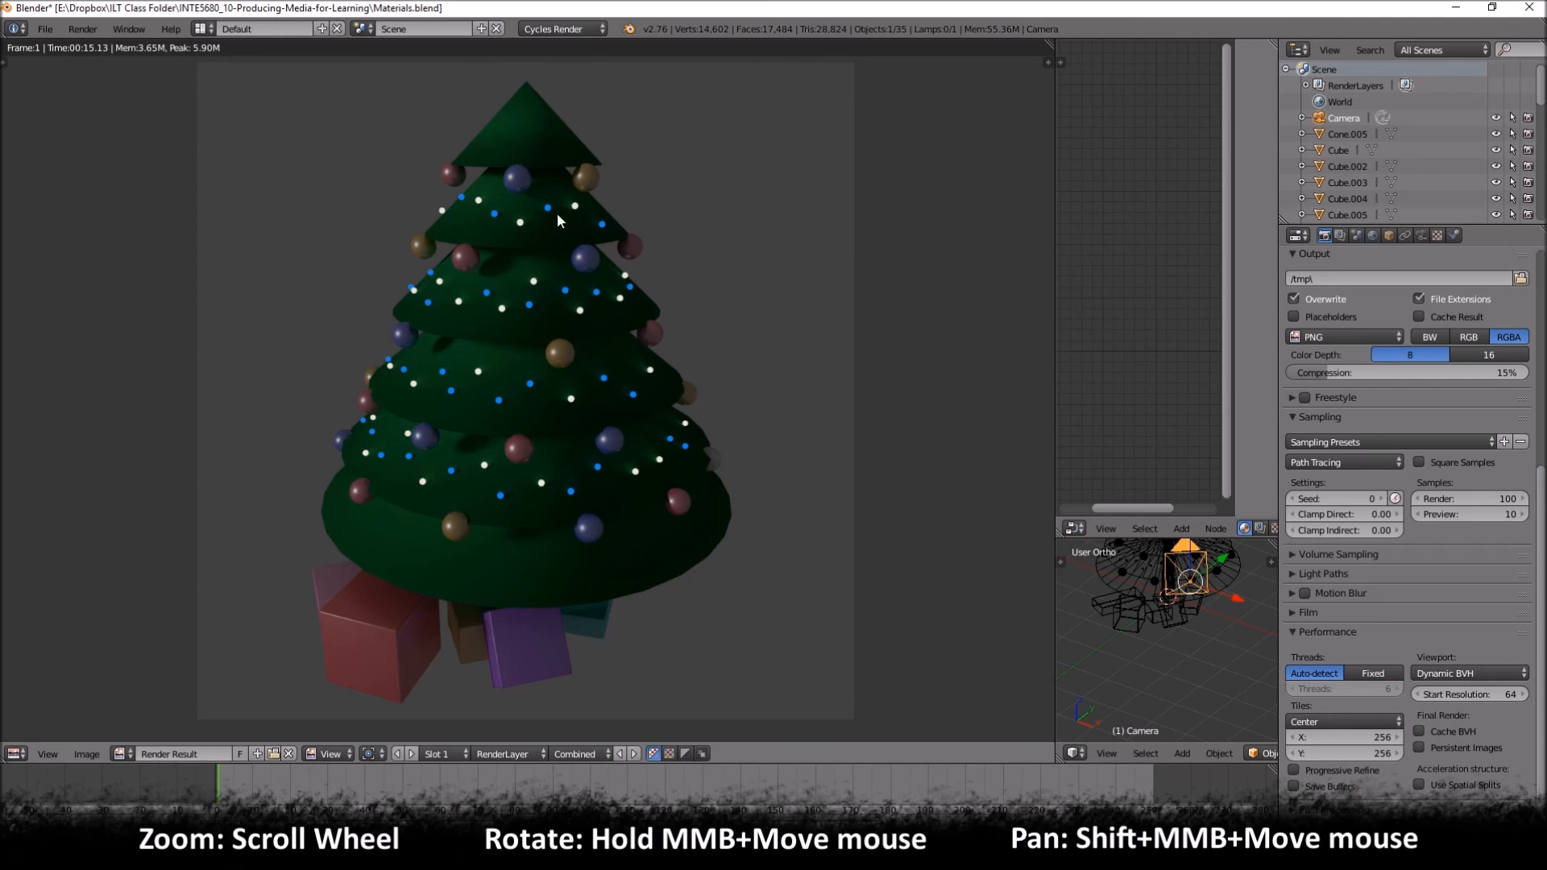
left_click(83, 754)
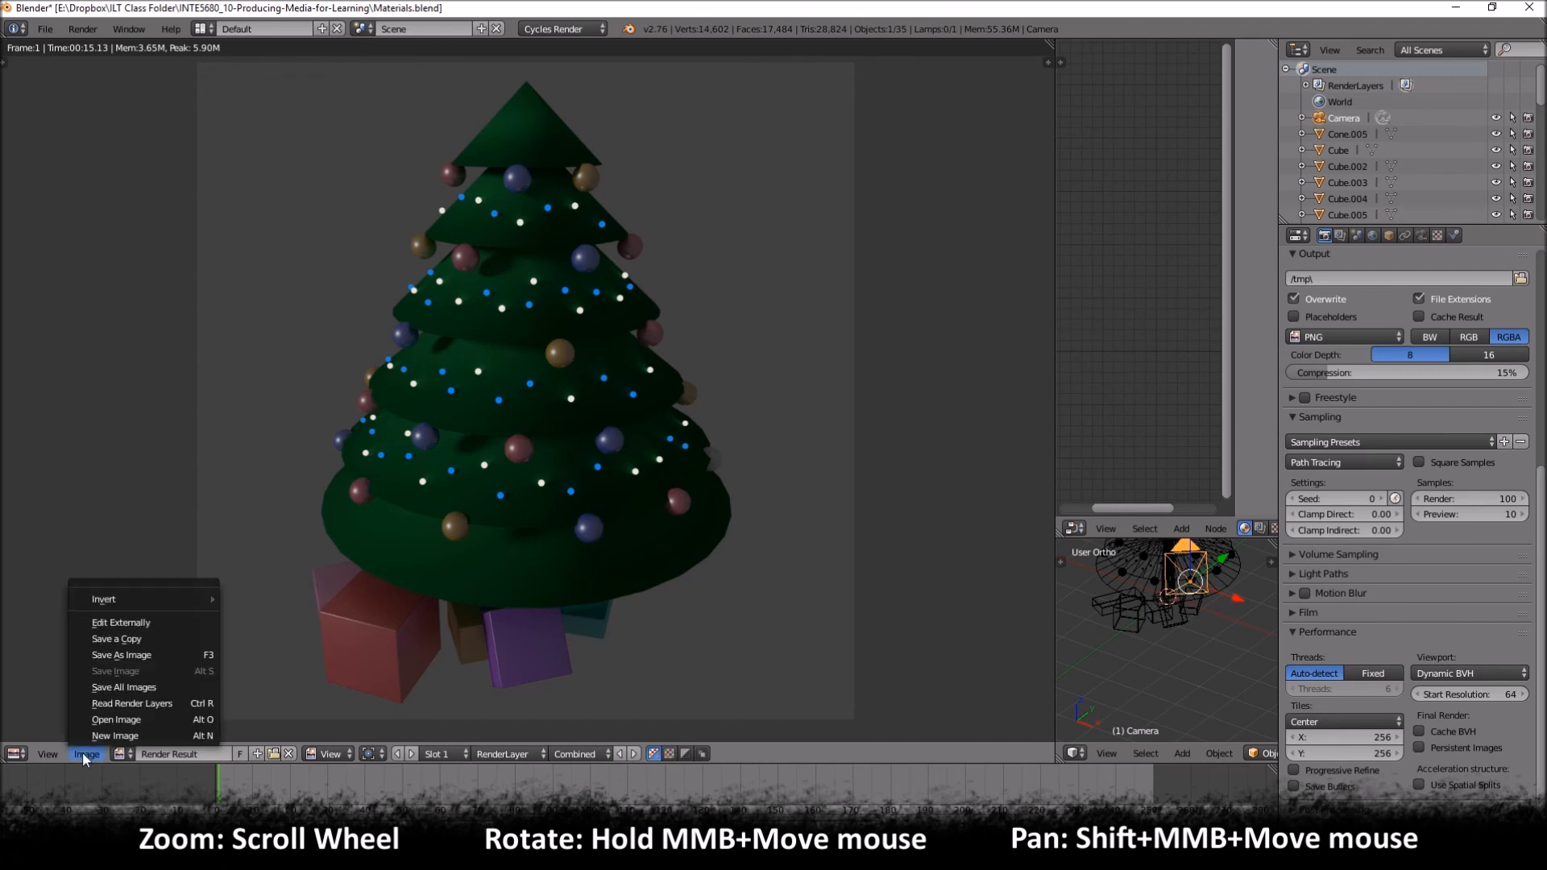